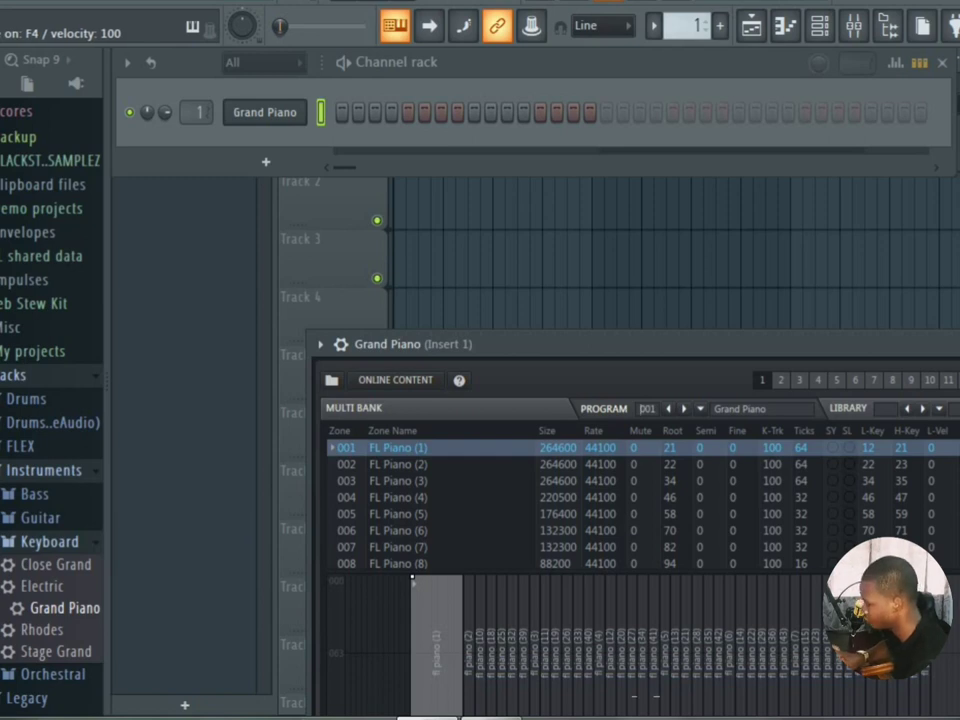
Step: Open the piano roll of the Grand Piano channel
{"action": "key", "text": "q"}
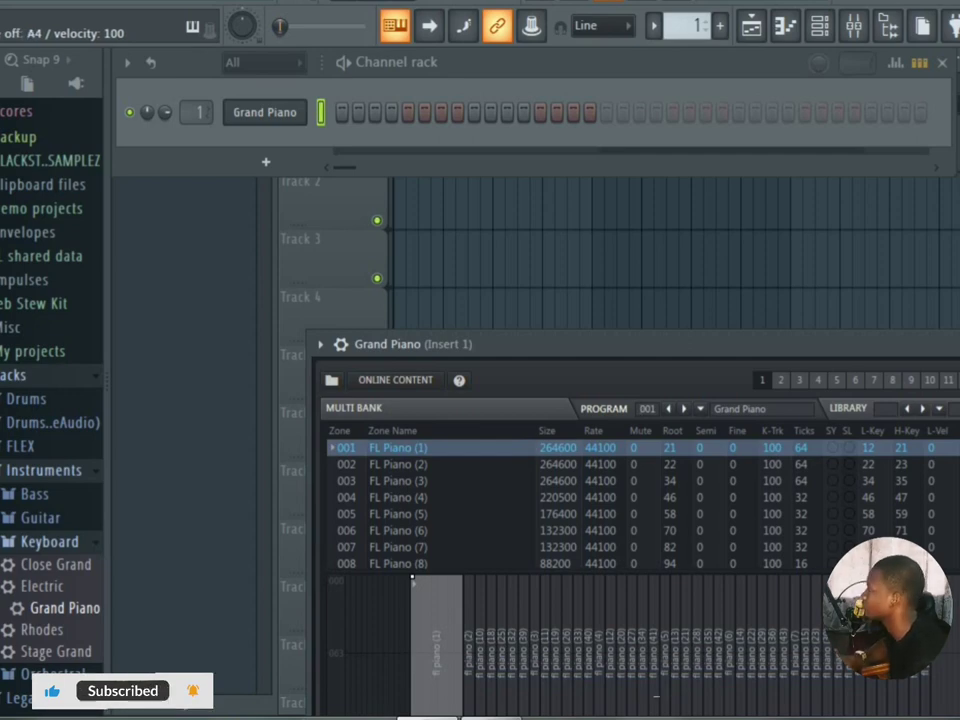
{"action": "right_click", "coordinate": [265, 112]}
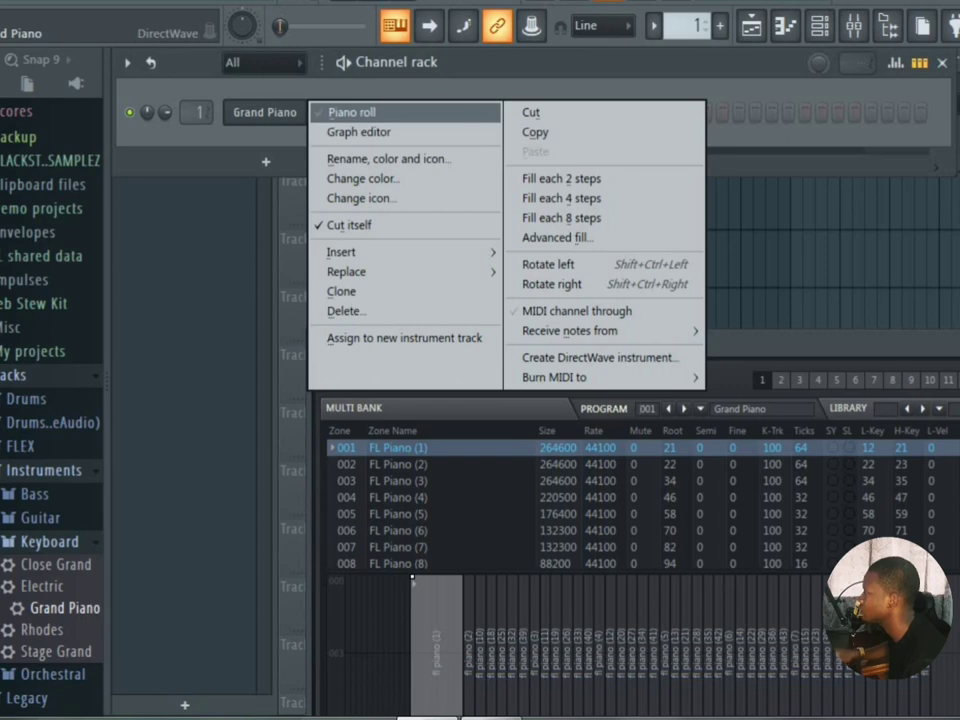
{"action": "left_click", "coordinate": [352, 112]}
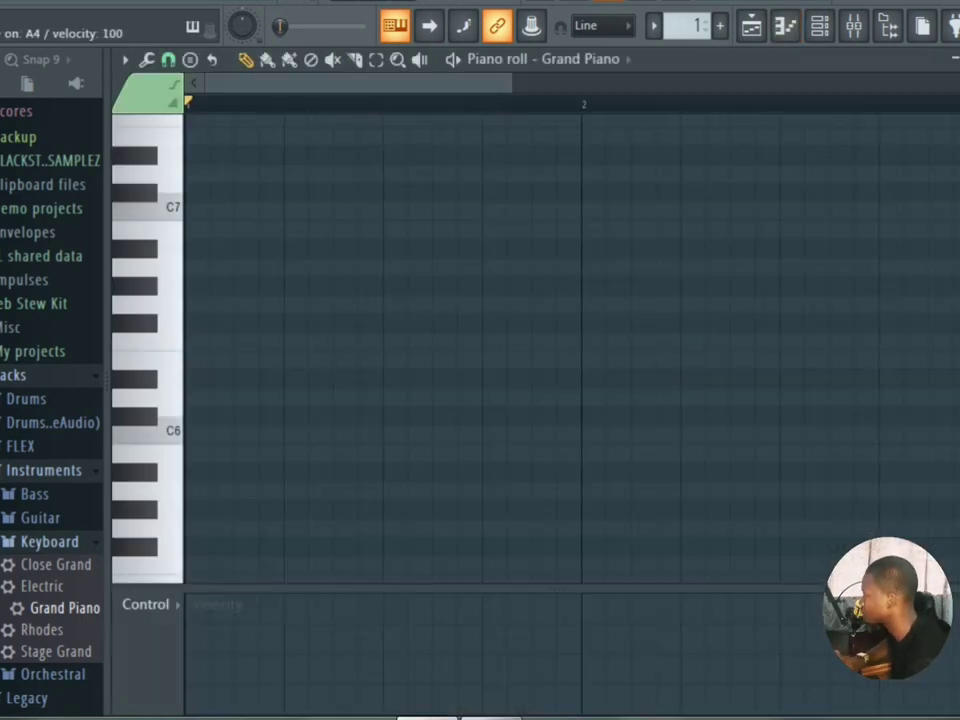
{"action": "scroll", "coordinate": [535, 345], "scroll_direction": "up", "scroll_amount": 4}
{"action": "scroll", "coordinate": [535, 345], "scroll_direction": "down", "scroll_amount": 4}
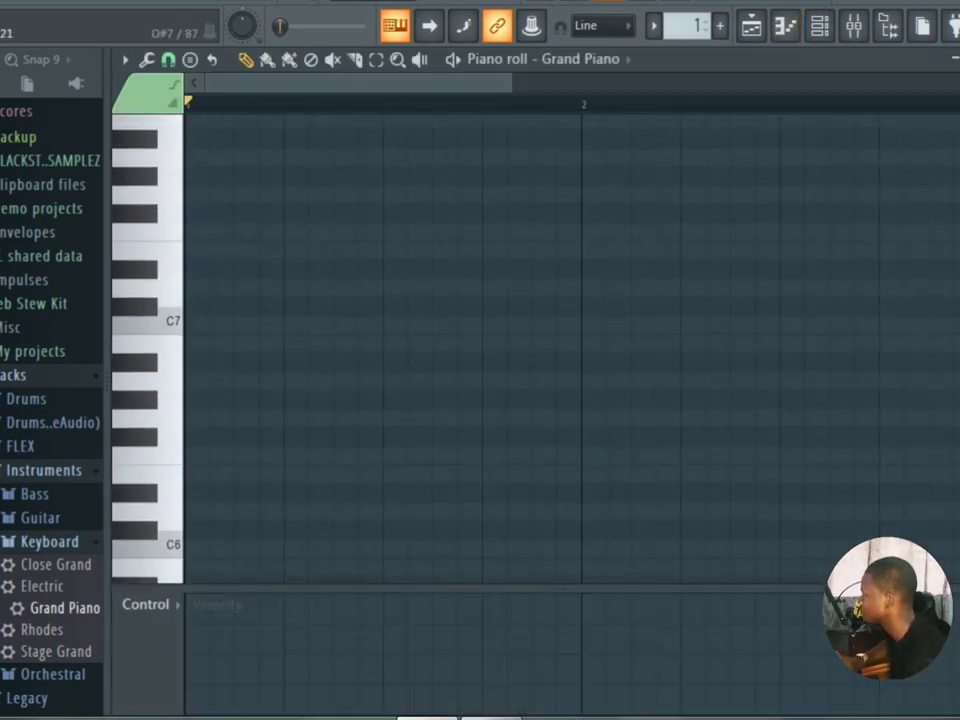
{"action": "scroll", "coordinate": [535, 345], "scroll_direction": "down", "scroll_amount": 12}
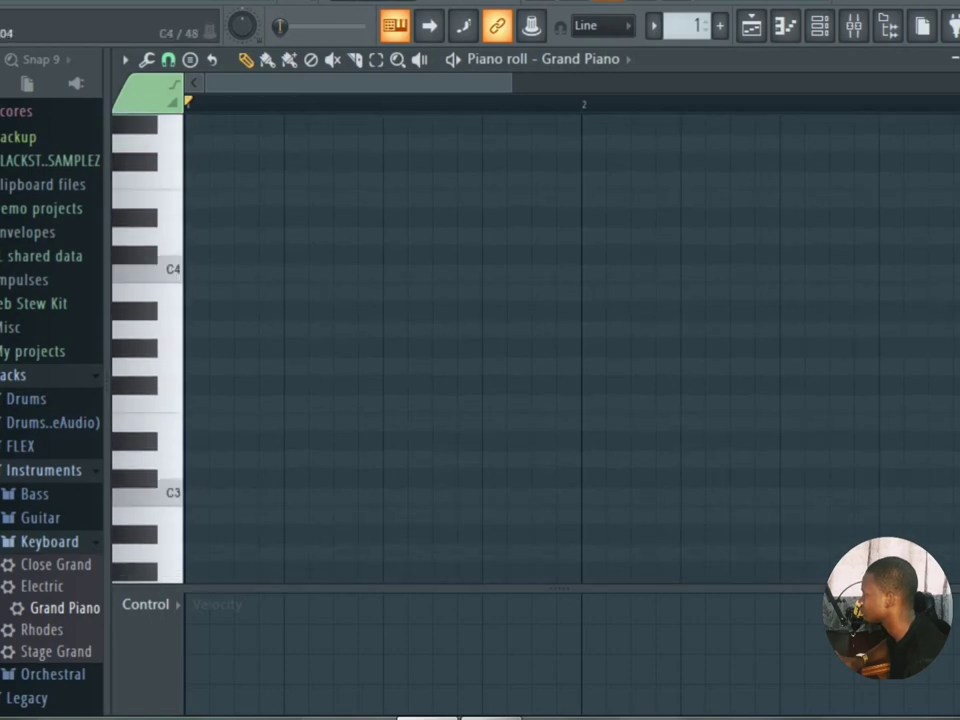
{"action": "scroll", "coordinate": [535, 345], "scroll_direction": "down", "scroll_amount": 3}
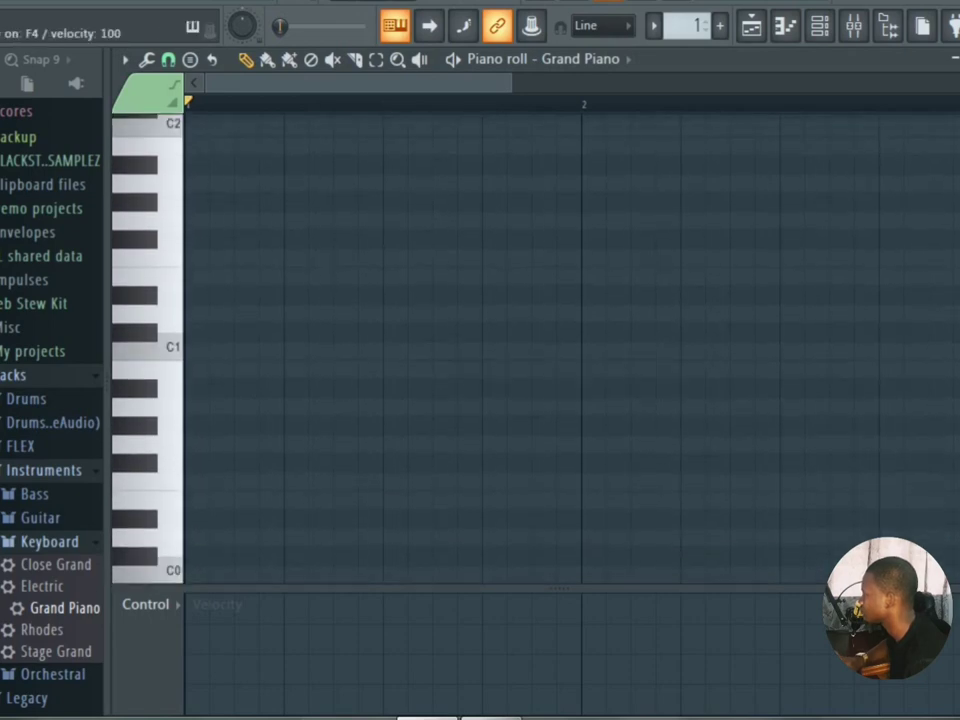
Step: Record everything while playing four bars of two-note chords on Grand Piano: F4–A4, G4–C5, G4–B4 and A4–C5
{"action": "left_click", "coordinate": [357, 1]}
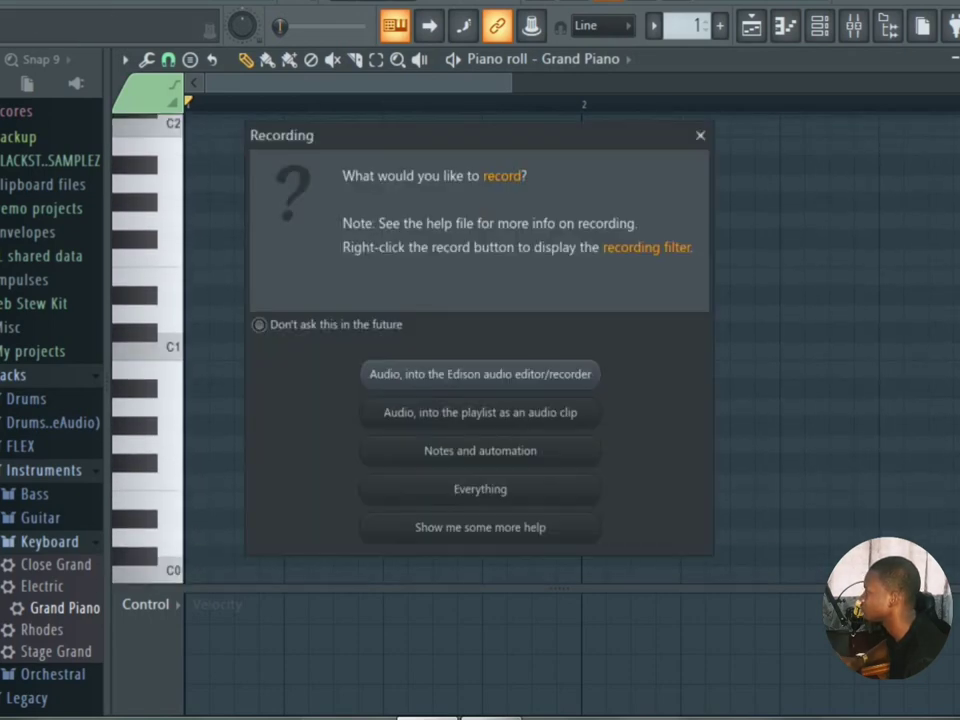
{"action": "left_click", "coordinate": [480, 489]}
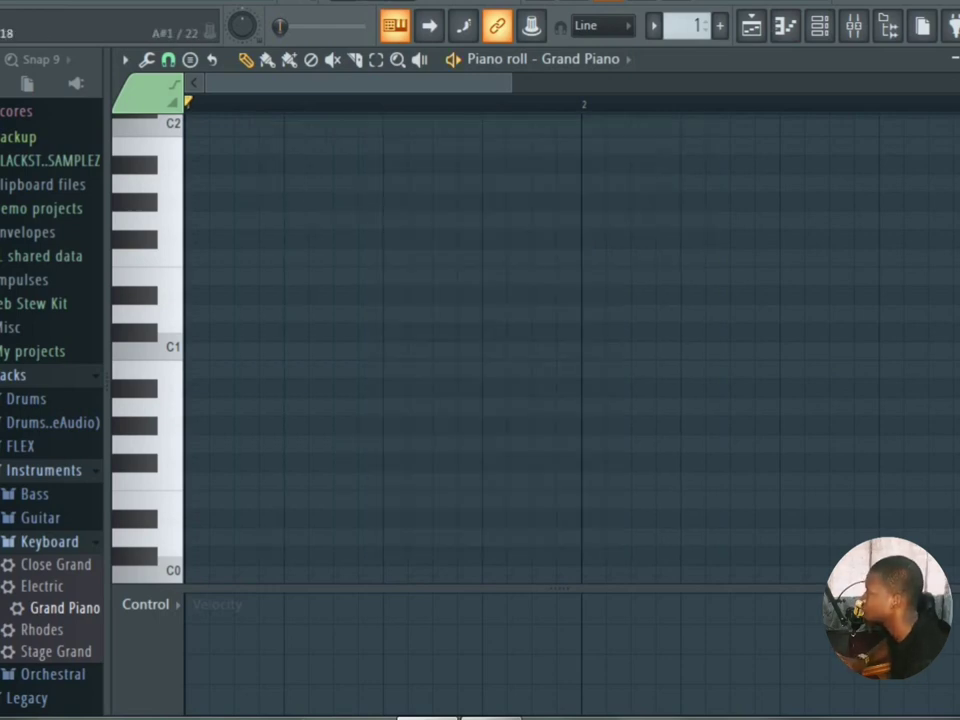
{"action": "key", "text": "space"}
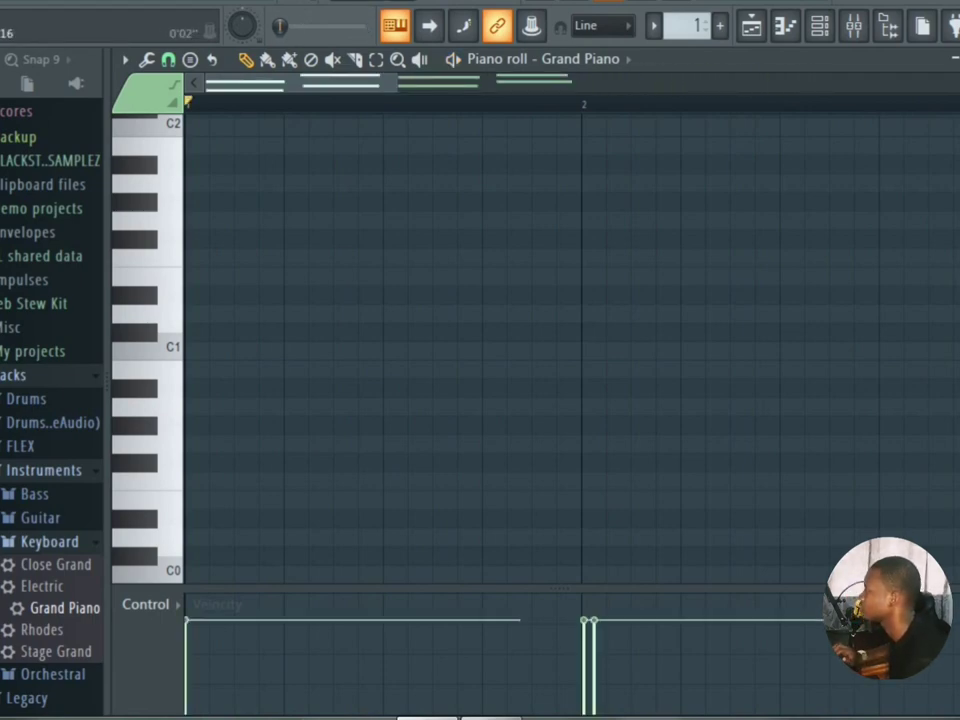
{"action": "scroll", "coordinate": [600, 104], "scroll_direction": "down", "scroll_amount": 6}
{"action": "scroll", "coordinate": [600, 264], "scroll_direction": "up", "scroll_amount": 3}
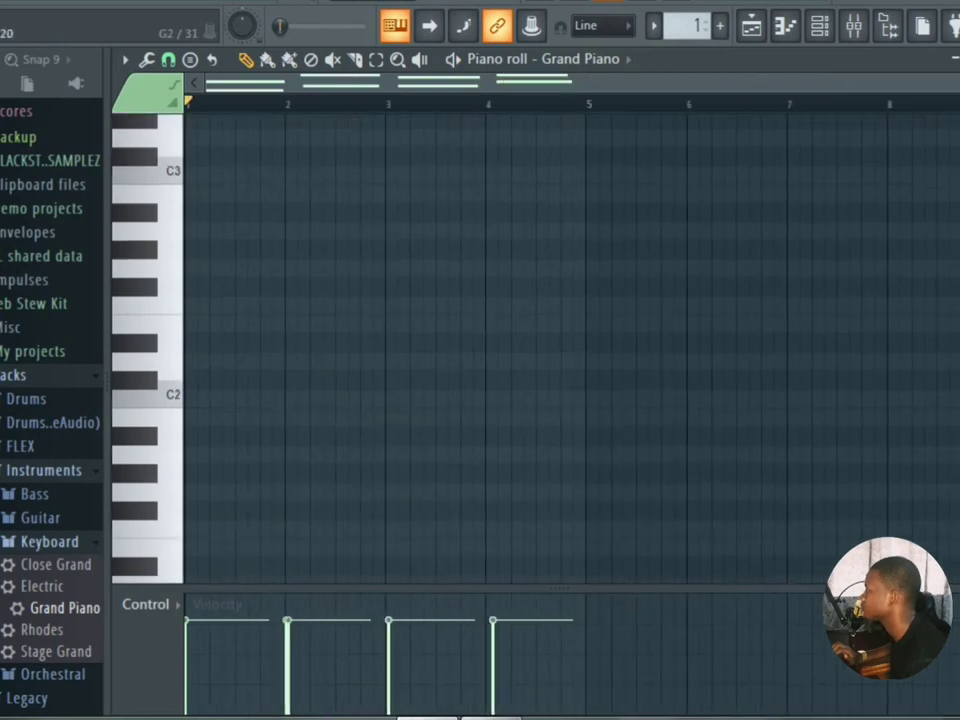
{"action": "scroll", "coordinate": [570, 340], "scroll_direction": "up", "scroll_amount": 8}
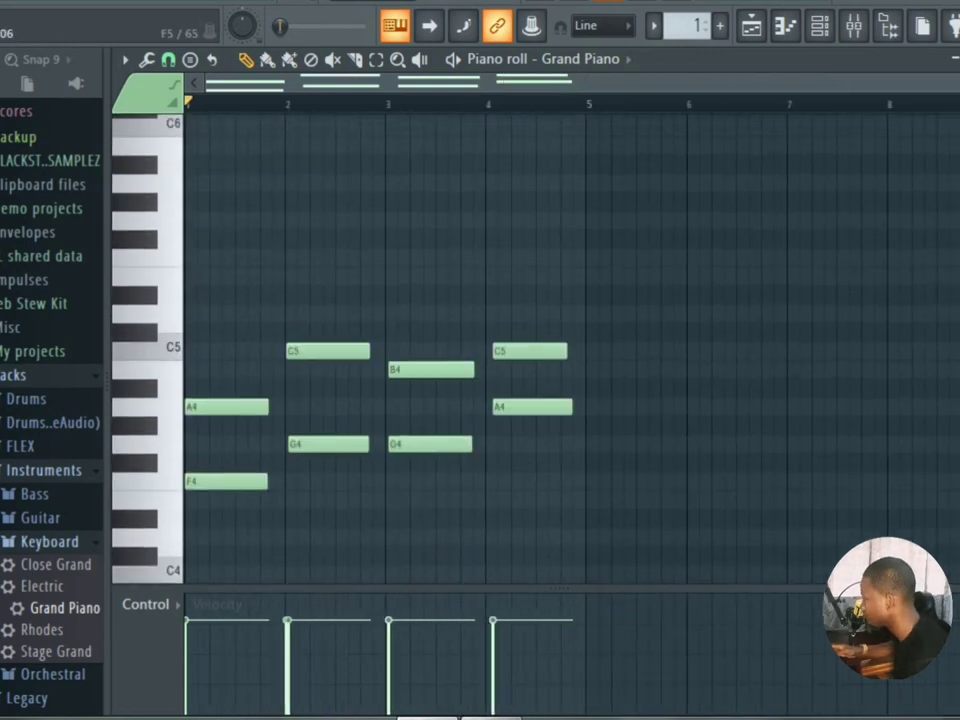
Step: Quantize the recorded piano chords with the default template and extend every chord note to fill its bar
{"action": "key", "text": "alt+q"}
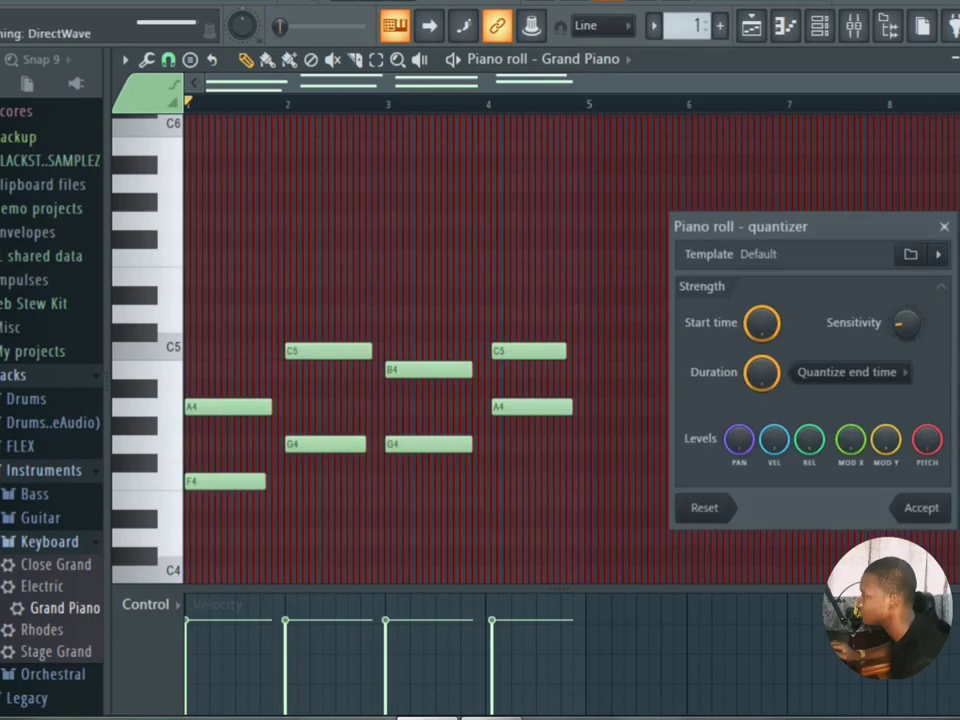
{"action": "left_click", "coordinate": [921, 510]}
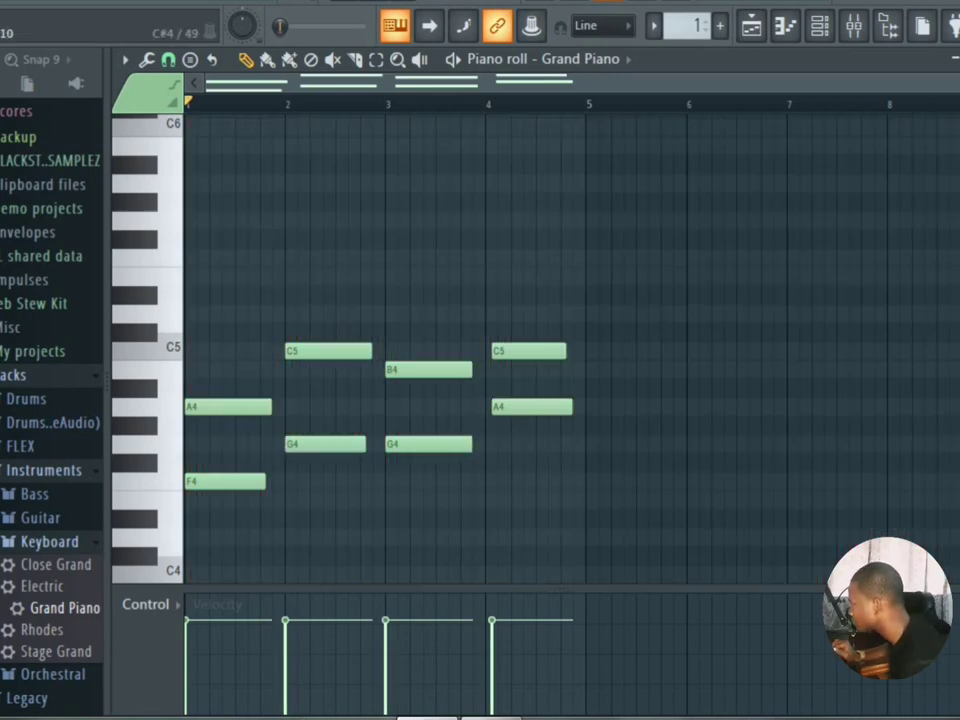
{"action": "left_click_drag", "start_coordinate": [583, 564], "coordinate": [221, 323]}
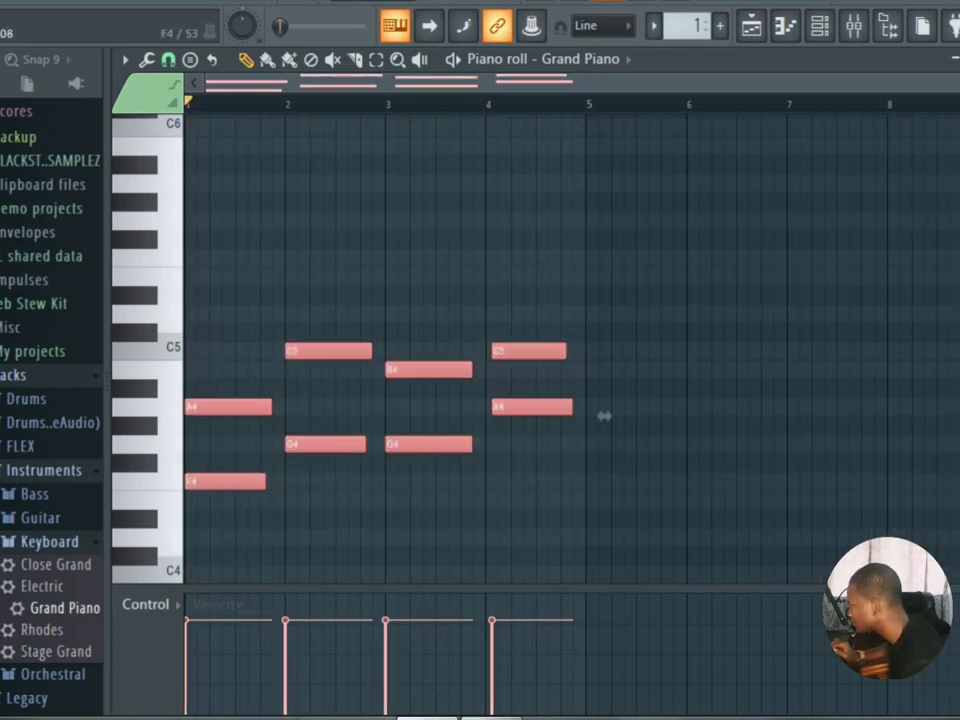
{"action": "left_click", "coordinate": [335, 481]}
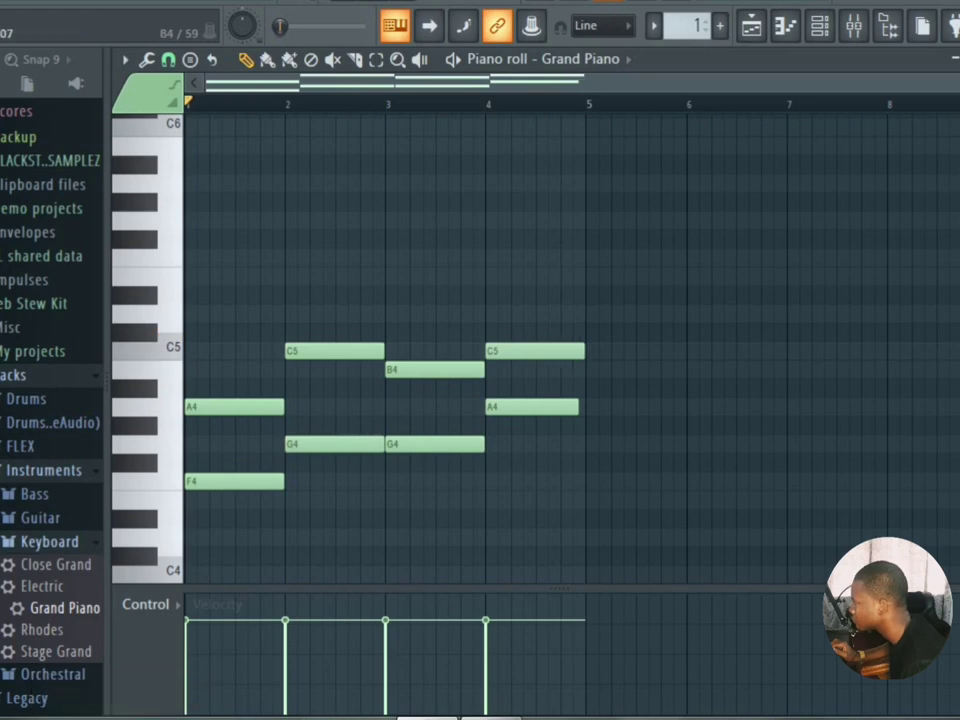
{"action": "key", "text": "space"}
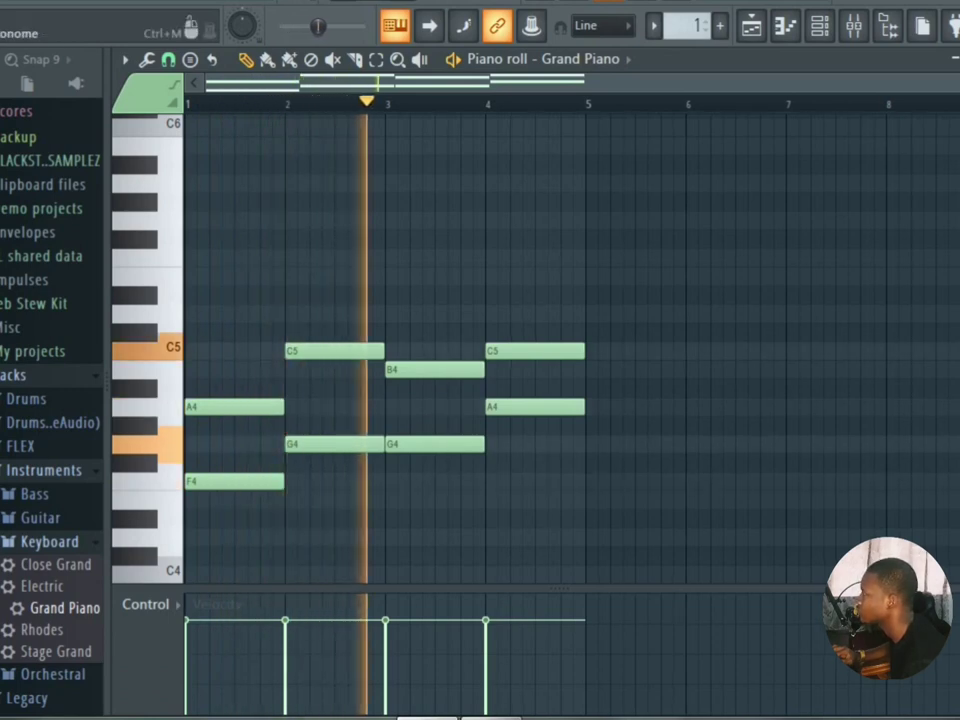
Step: Add an FL Keys channel to the channel rack and open its piano roll
{"action": "scroll", "coordinate": [400, 350], "scroll_direction": "down", "scroll_amount": 4}
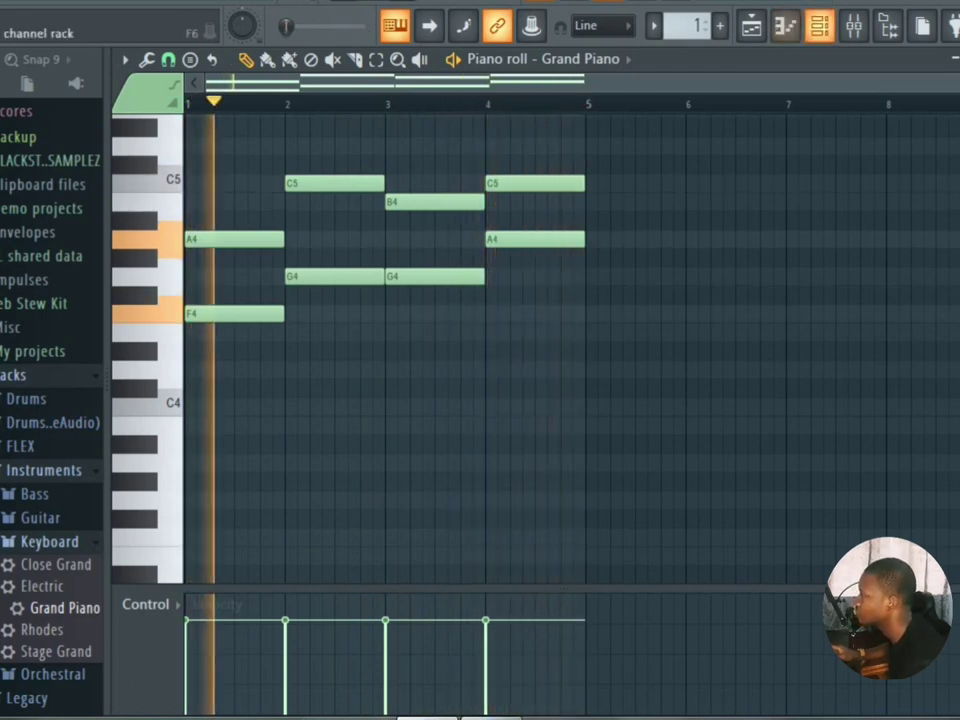
{"action": "left_click", "coordinate": [818, 25]}
{"action": "left_click", "coordinate": [266, 161]}
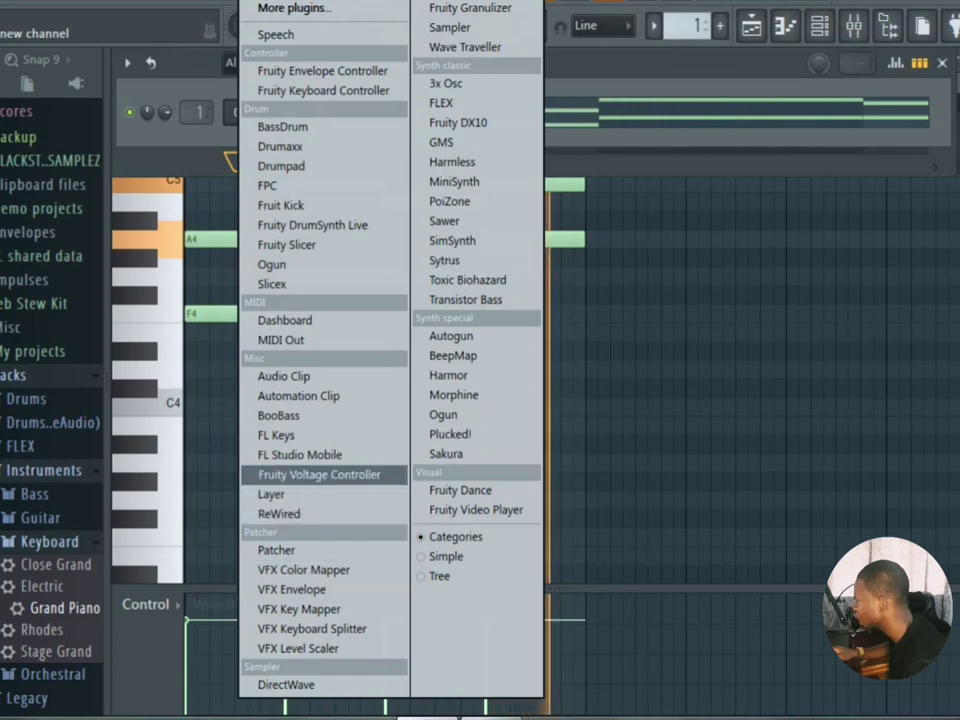
{"action": "left_click", "coordinate": [277, 435]}
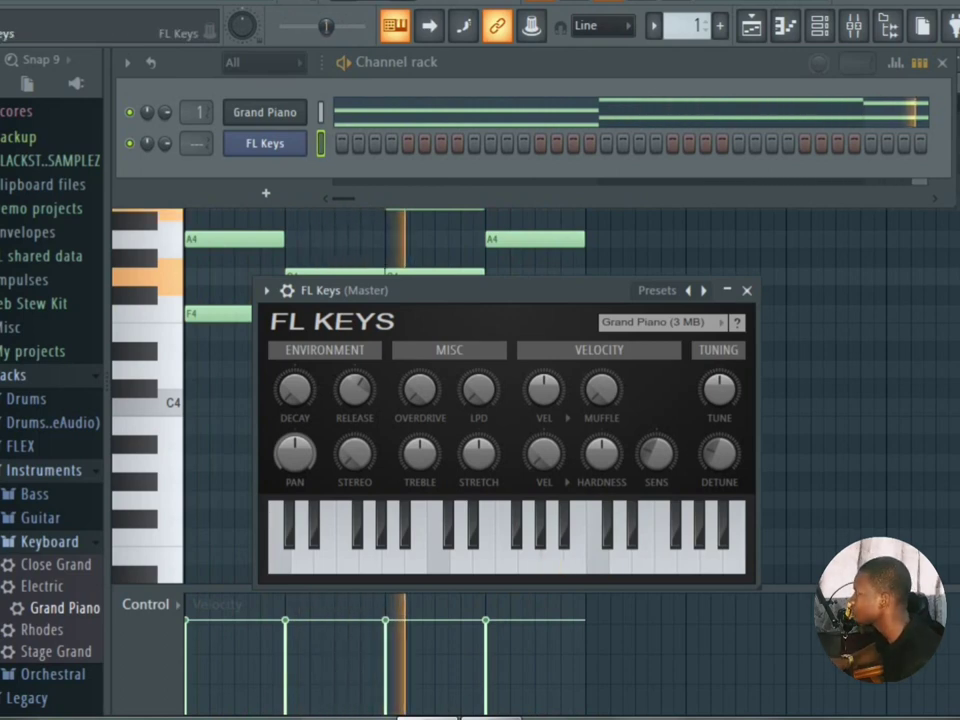
{"action": "right_click", "coordinate": [305, 140]}
{"action": "left_click", "coordinate": [351, 143]}
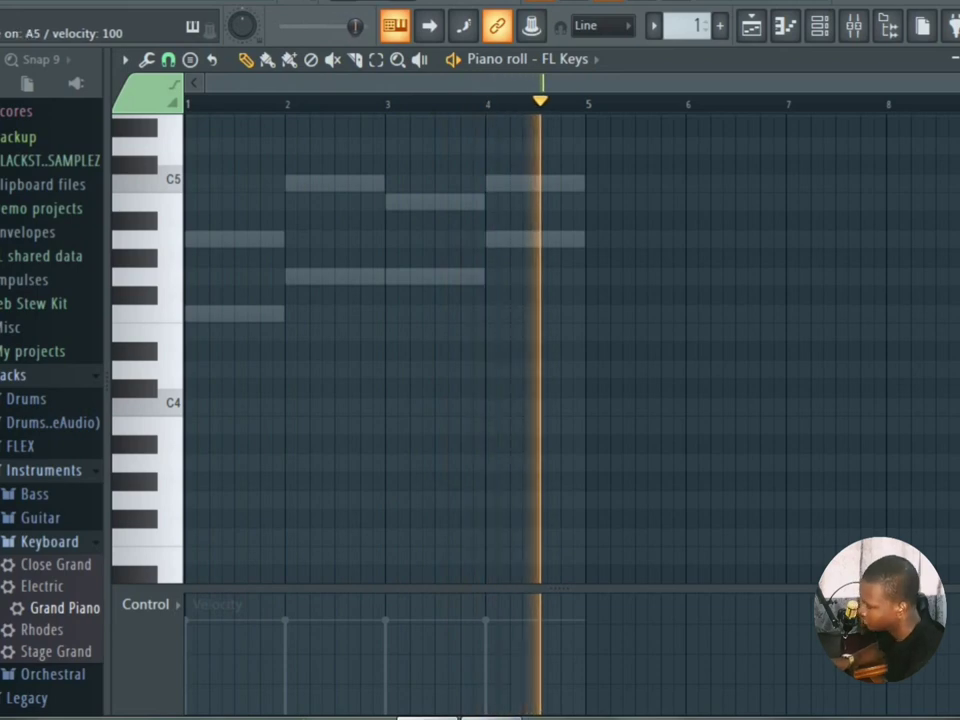
Step: Record everything while playing a four-bar FL Keys melody over the chords, using the notes A5, C6, D6 and E6
{"action": "key", "text": "space"}
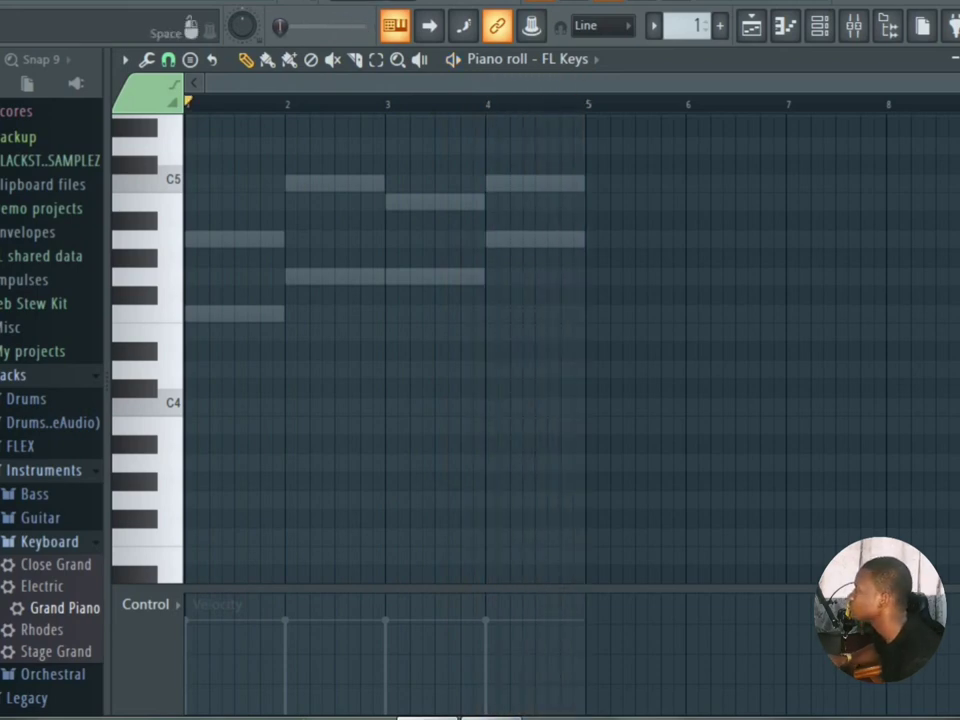
{"action": "key", "text": "r"}
{"action": "left_click", "coordinate": [480, 487]}
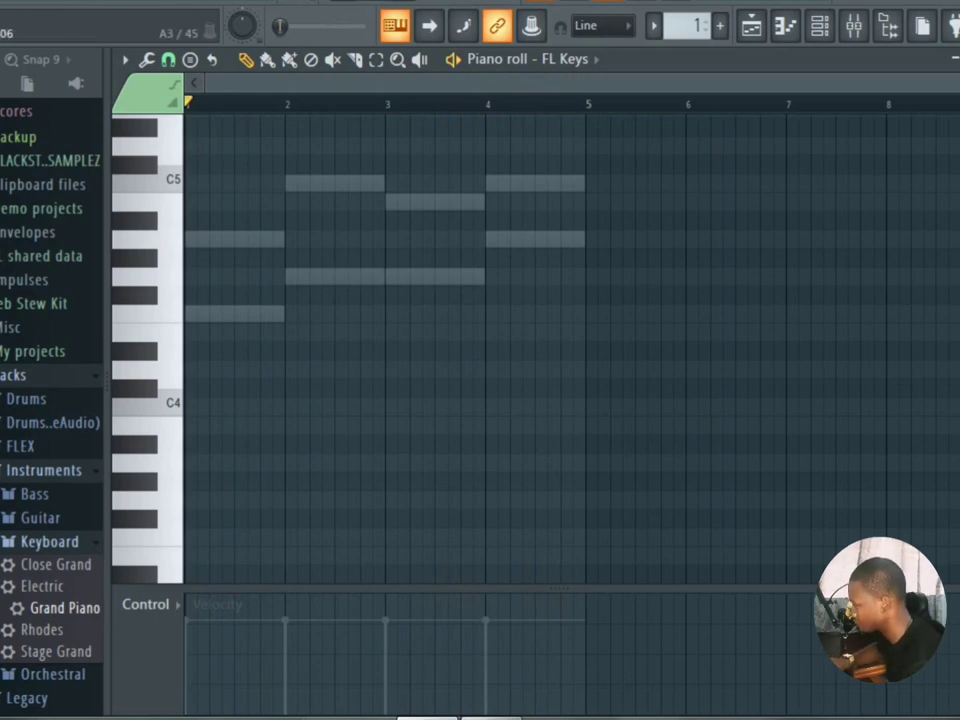
{"action": "key", "text": "n"}
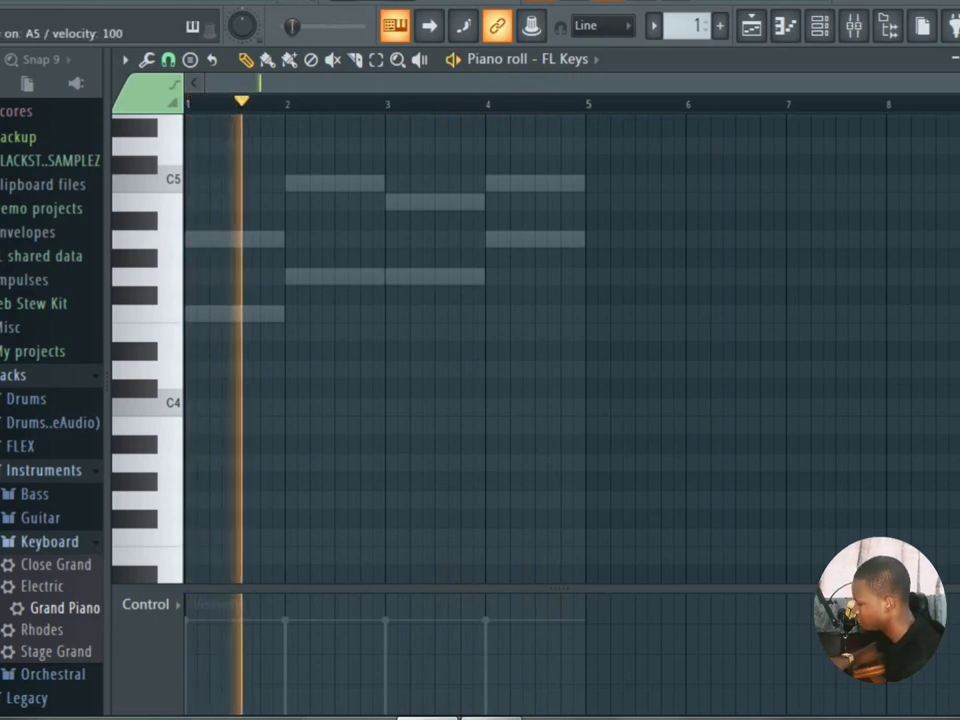
{"action": "key", "text": "q"}
{"action": "key", "text": "e"}
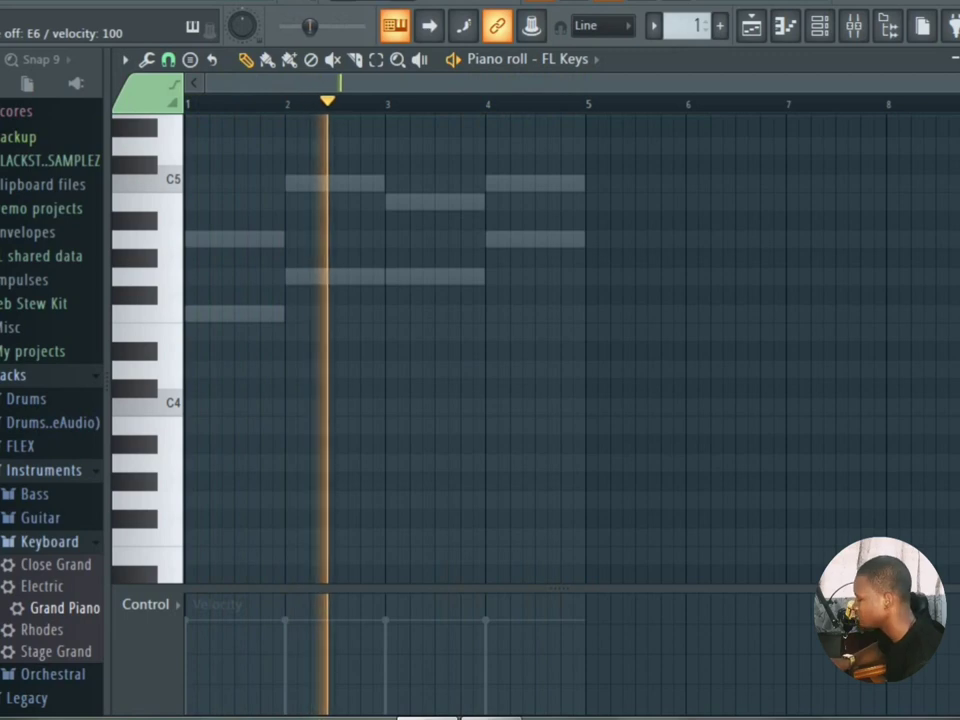
{"action": "key", "text": "n"}
{"action": "key", "text": "q"}
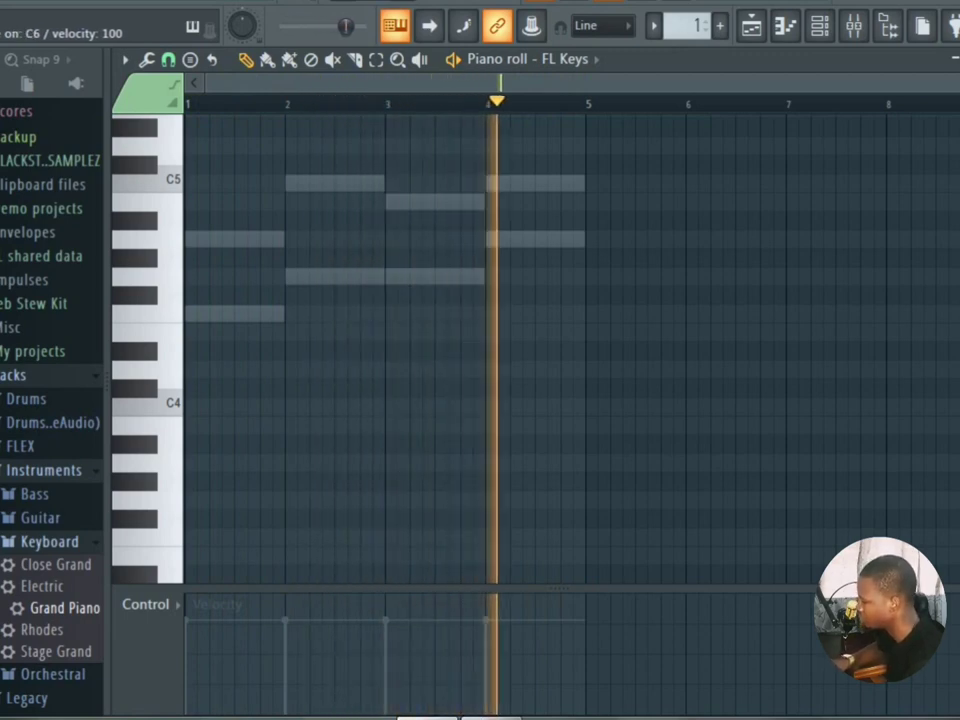
{"action": "key", "text": "n"}
{"action": "key", "text": "q"}
{"action": "key", "text": "e"}
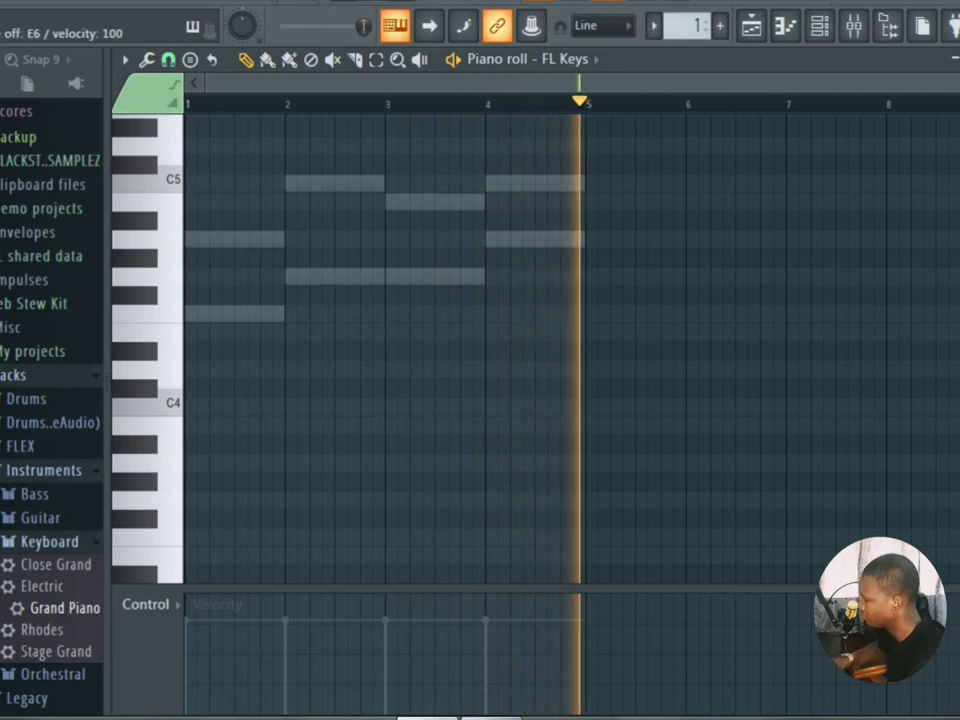
{"action": "key", "text": "space"}
{"action": "scroll", "coordinate": [480, 340], "scroll_direction": "up", "scroll_amount": 6}
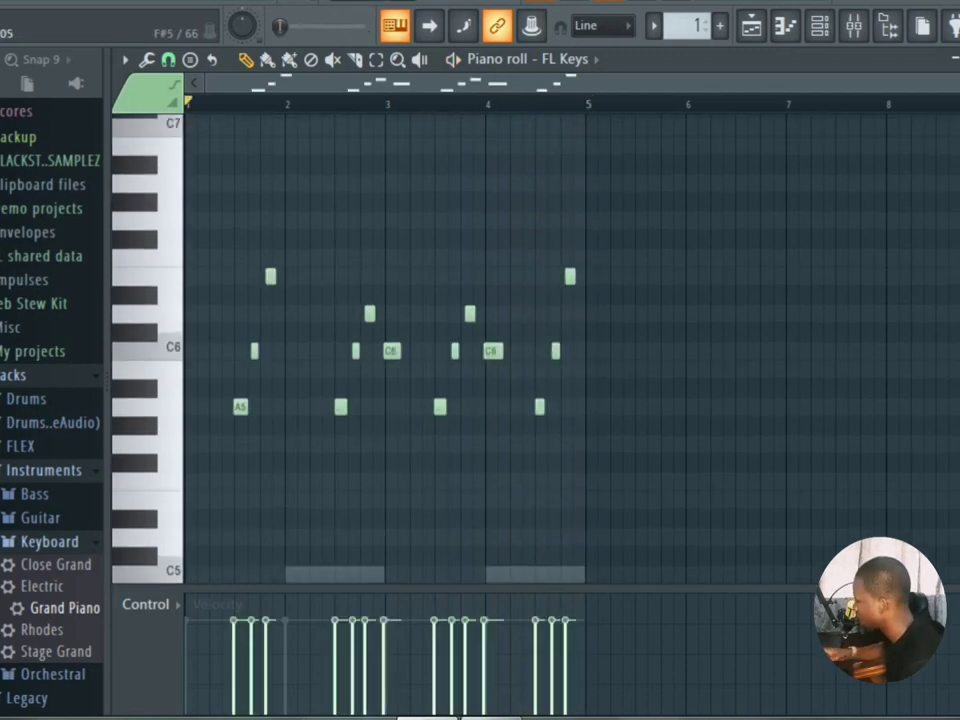
Step: Quantize all the recorded FL Keys melody notes and play the pattern back
{"action": "key", "text": "ctrl+a"}
{"action": "key", "text": "alt+q"}
{"action": "key", "text": "Return"}
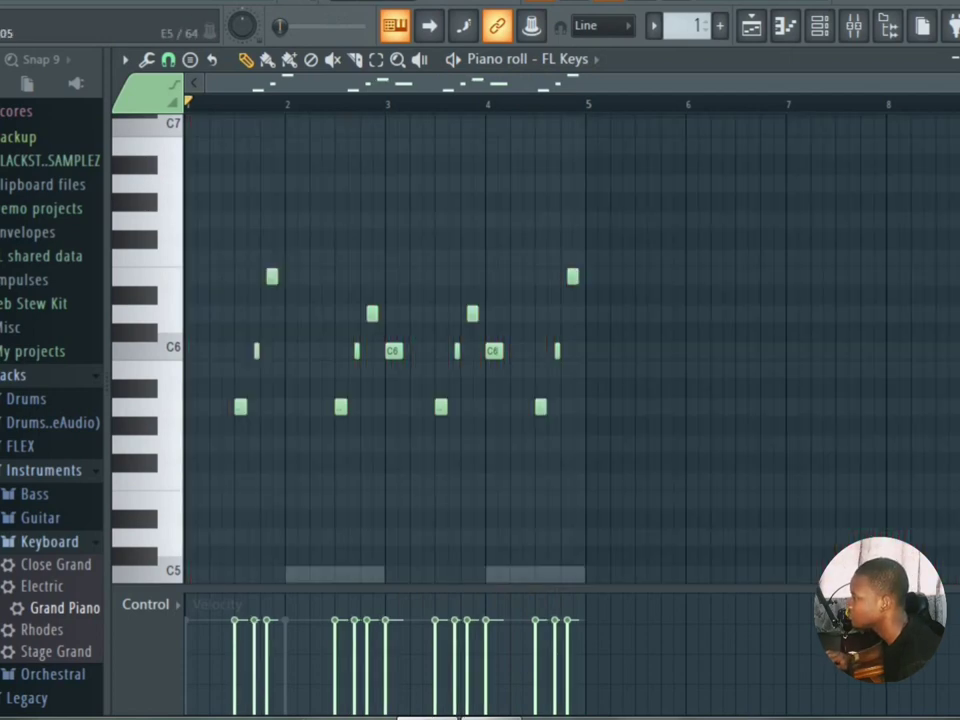
{"action": "scroll", "coordinate": [480, 340], "scroll_direction": "up", "scroll_amount": 2}
{"action": "key", "text": "space"}
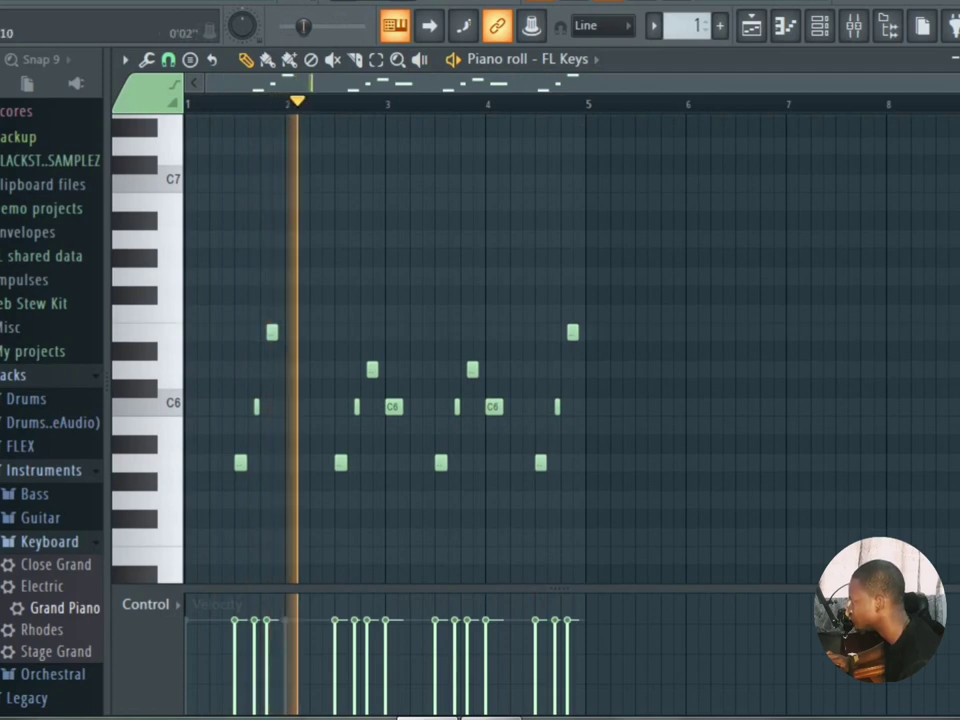
Step: Lower the C6 melody note at the start of bar 3 to B5
{"action": "scroll", "coordinate": [254, 104], "scroll_direction": "up", "scroll_amount": 5}
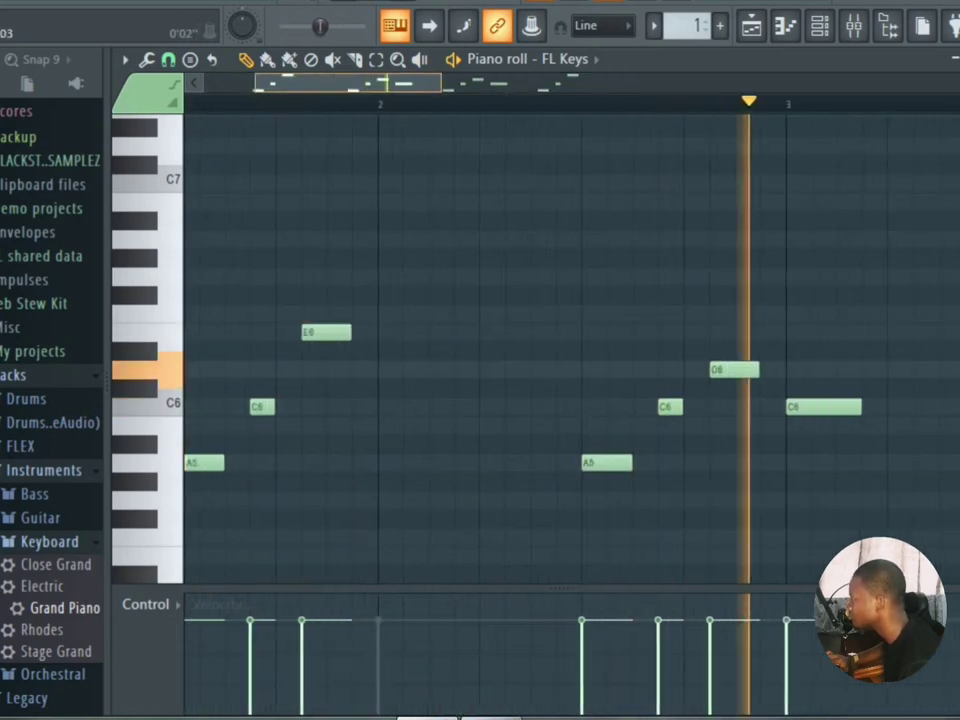
{"action": "left_click_drag", "start_coordinate": [355, 83], "coordinate": [388, 83]}
{"action": "key", "text": "space"}
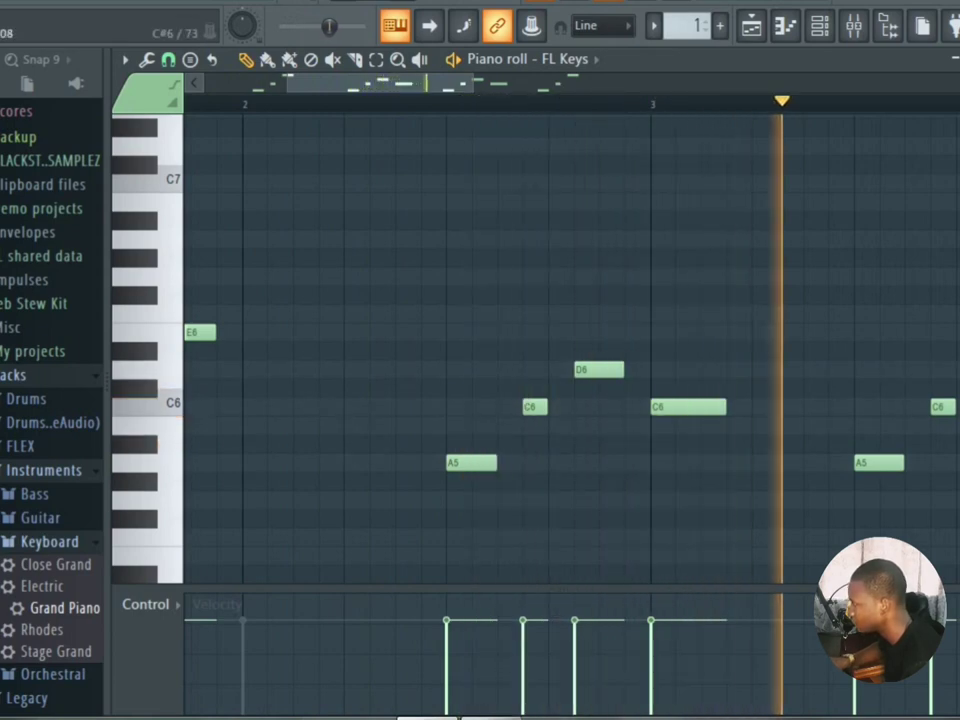
{"action": "left_click_drag", "start_coordinate": [688, 407], "coordinate": [688, 426]}
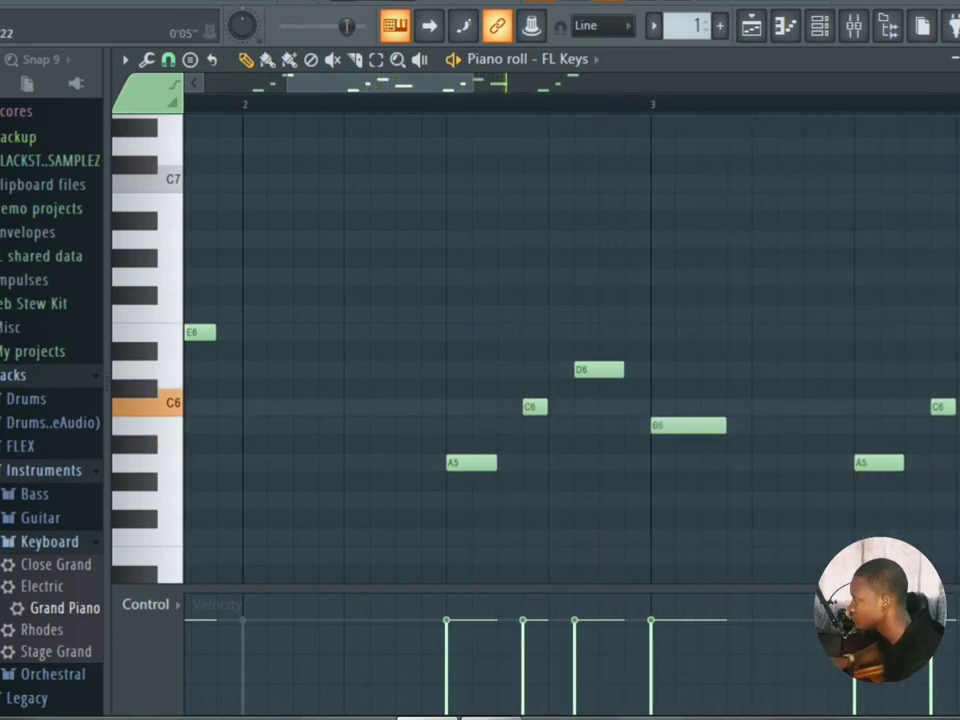
Step: Lengthen the A5, C6 and E6 melody notes in bar 1 to close the gaps after them
{"action": "scroll", "coordinate": [520, 444], "scroll_direction": "down", "scroll_amount": 4}
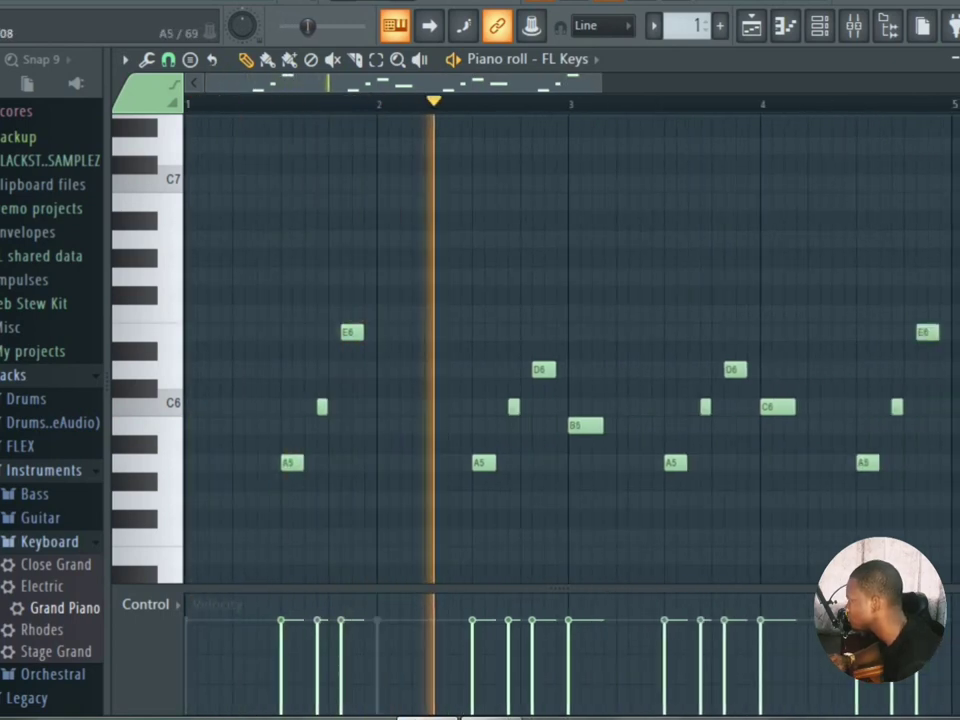
{"action": "left_click_drag", "start_coordinate": [301, 463], "coordinate": [314, 463]}
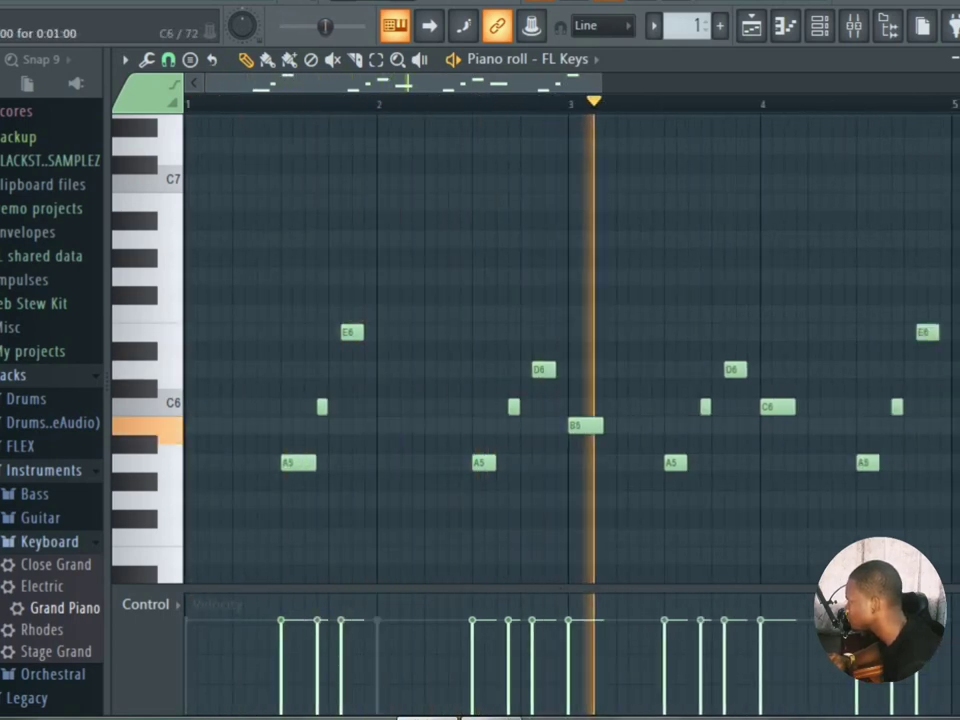
{"action": "left_click_drag", "start_coordinate": [326, 407], "coordinate": [338, 407]}
{"action": "left_click_drag", "start_coordinate": [361, 333], "coordinate": [374, 345]}
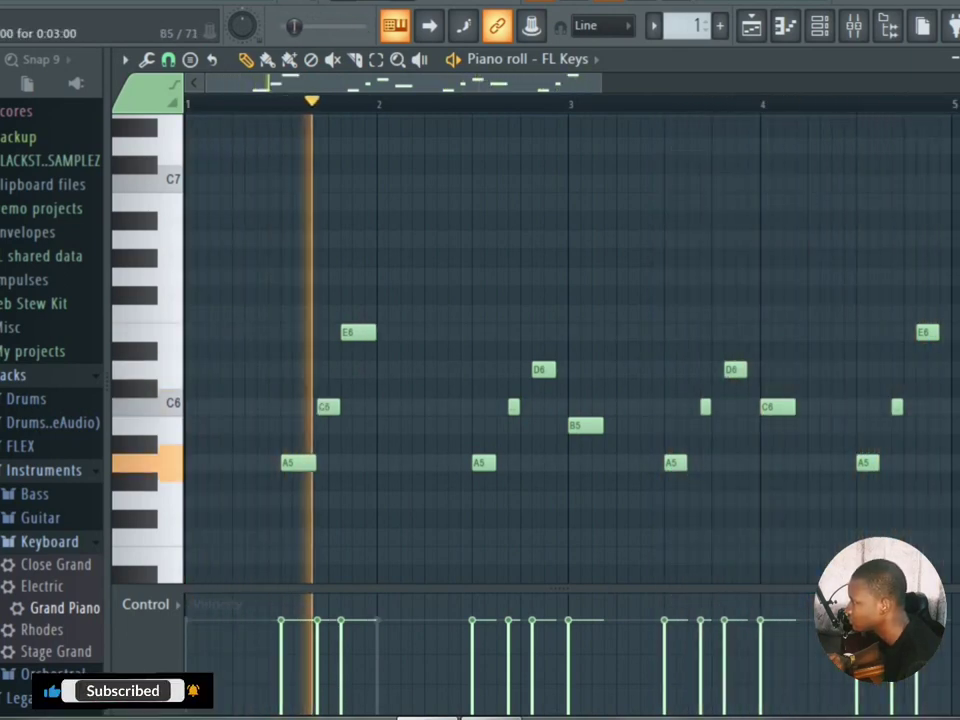
Step: Try B5 for the melody note at the start of bar 4, lower the final E6 to D6, and play the pattern back
{"action": "left_click_drag", "start_coordinate": [778, 407], "coordinate": [778, 426]}
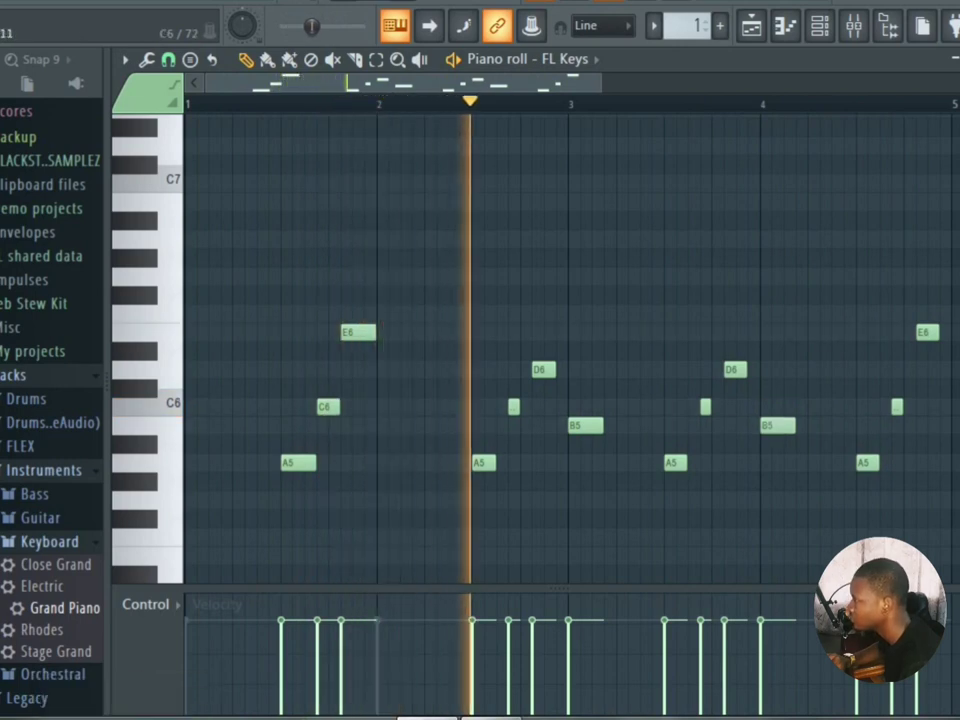
{"action": "key", "text": "space"}
{"action": "key", "text": "space"}
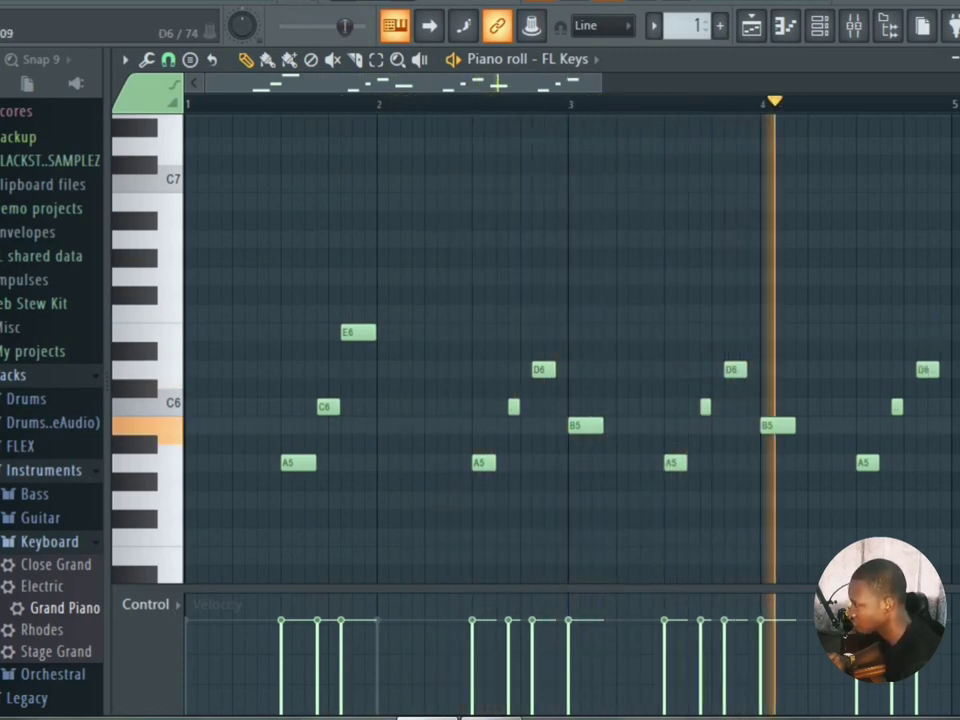
{"action": "key", "text": "space"}
{"action": "key", "text": "space"}
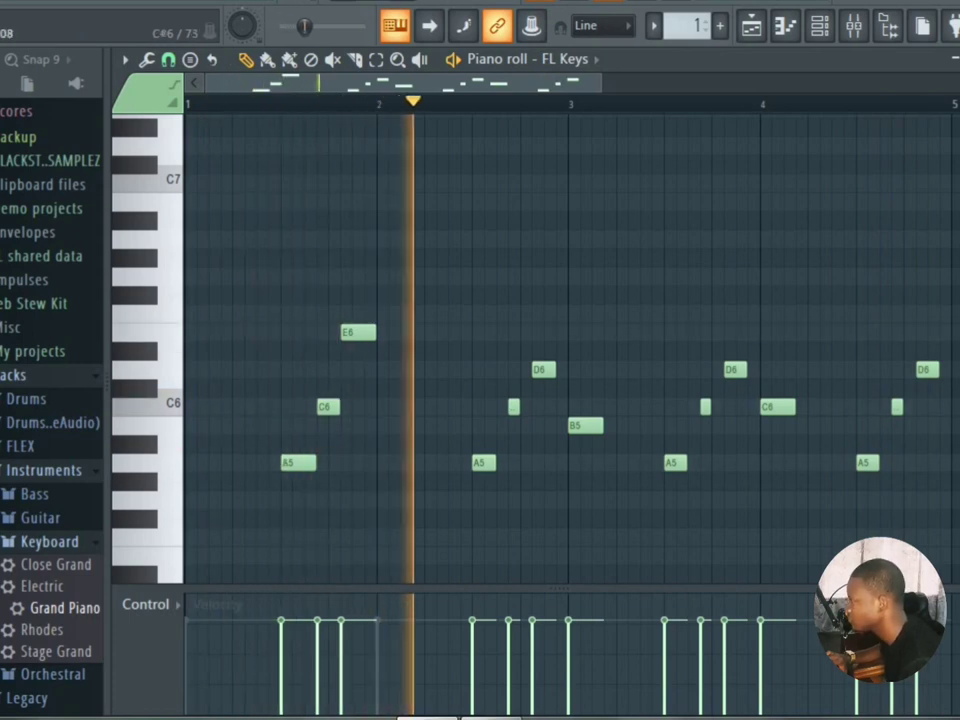
Step: Add a Morphine channel and load the WND Concert Clarinet FG preset from its Brass & Wind bank
{"action": "left_click", "coordinate": [819, 26]}
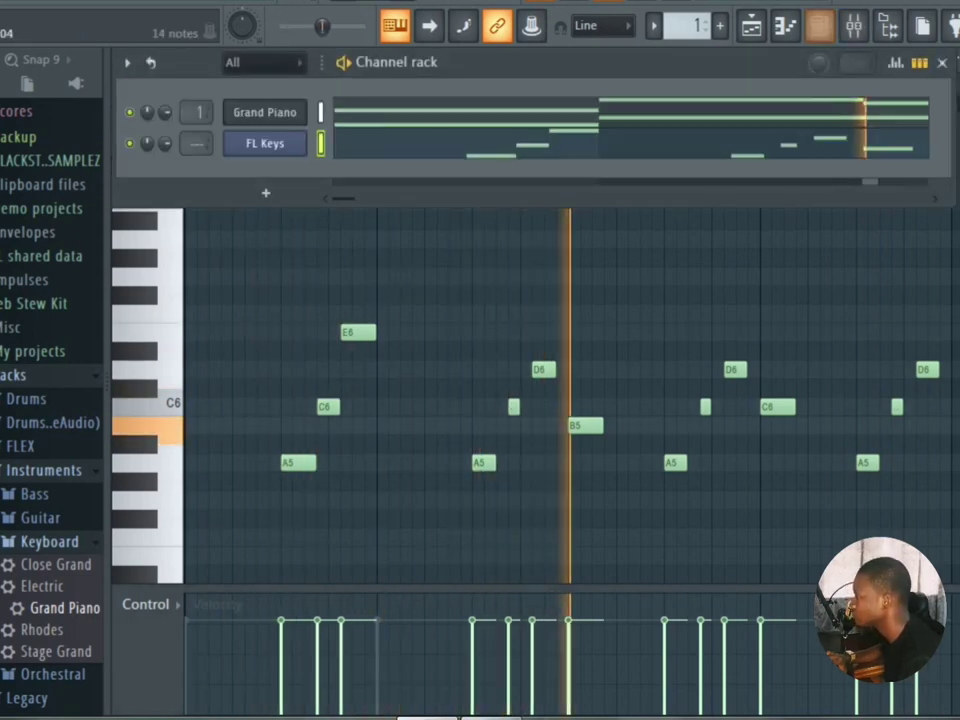
{"action": "left_click", "coordinate": [266, 193]}
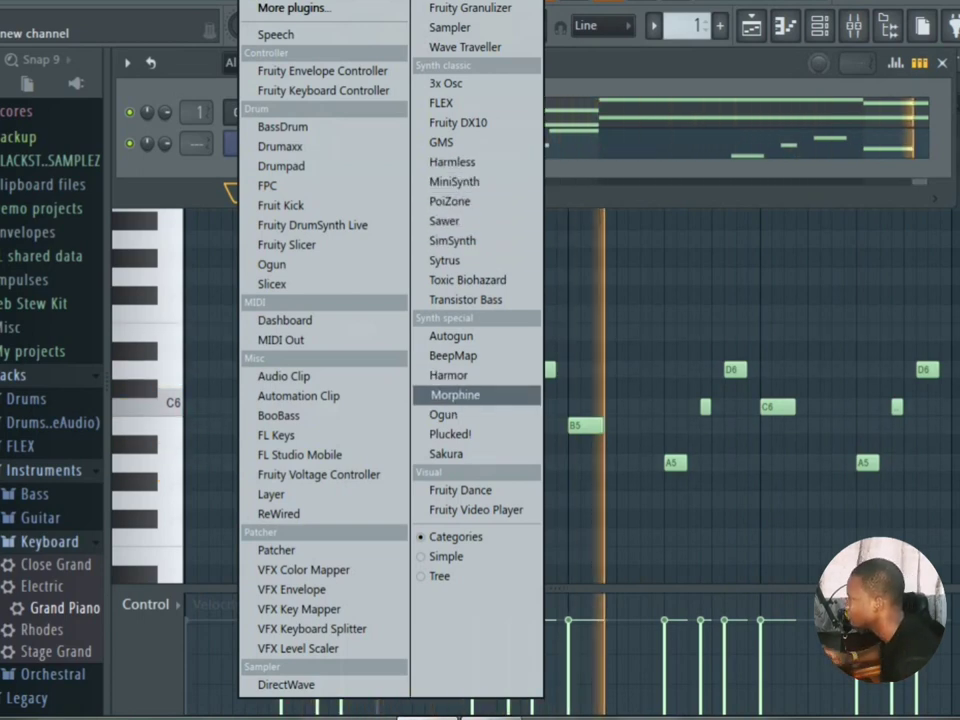
{"action": "left_click", "coordinate": [455, 394]}
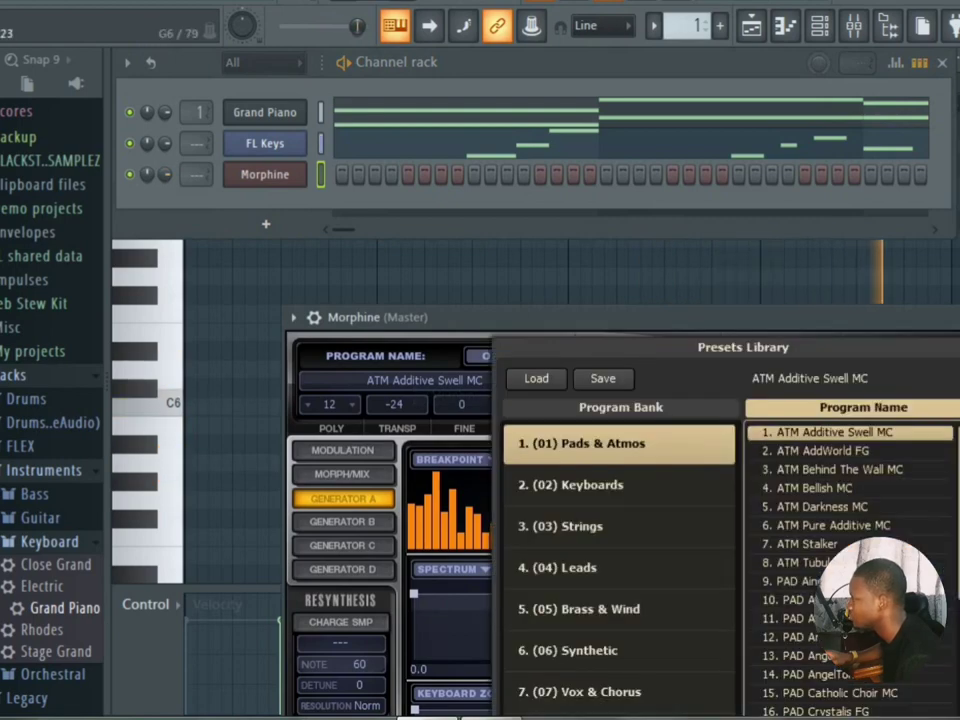
{"action": "left_click_drag", "start_coordinate": [560, 317], "coordinate": [434, 144]}
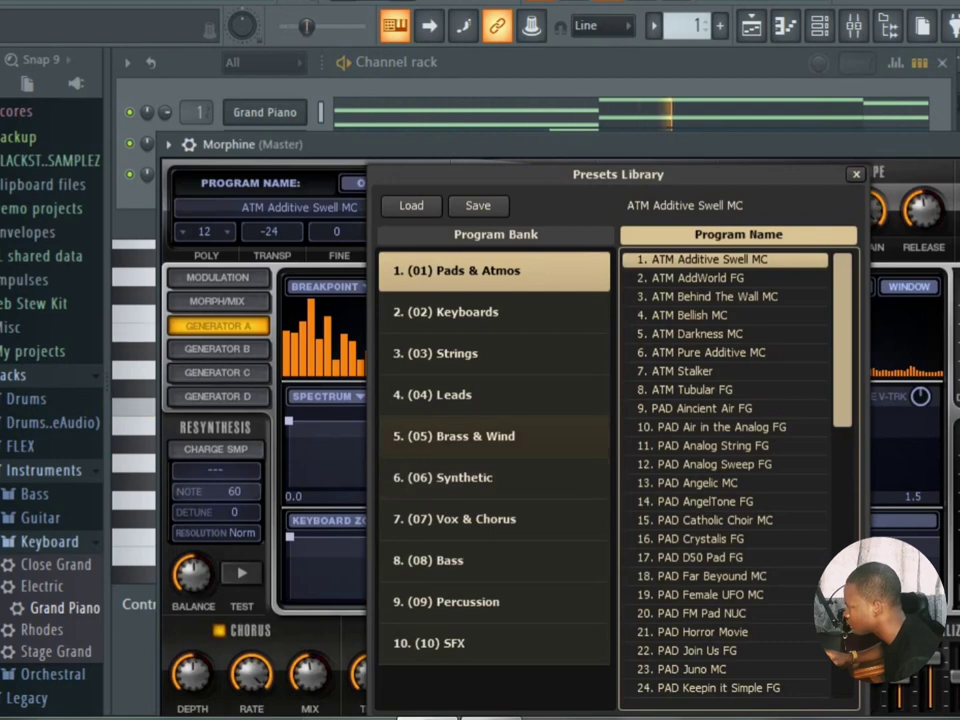
{"action": "left_click", "coordinate": [494, 437]}
{"action": "left_click", "coordinate": [722, 427]}
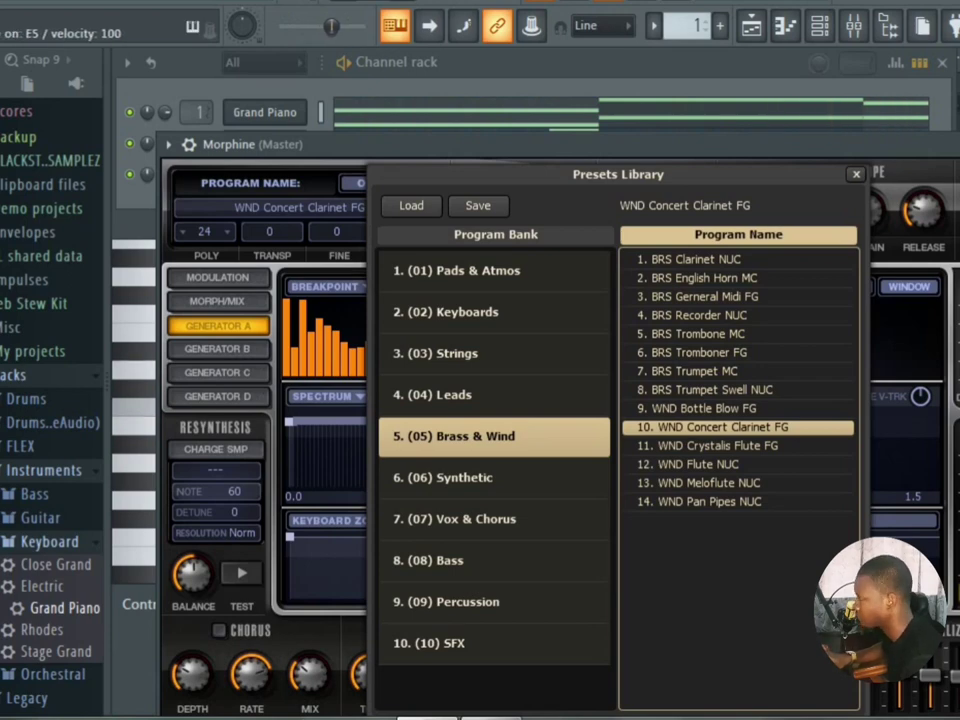
Step: Enable recording of everything with the Morphine channel selected and try a first short take
{"action": "key", "text": "F6"}
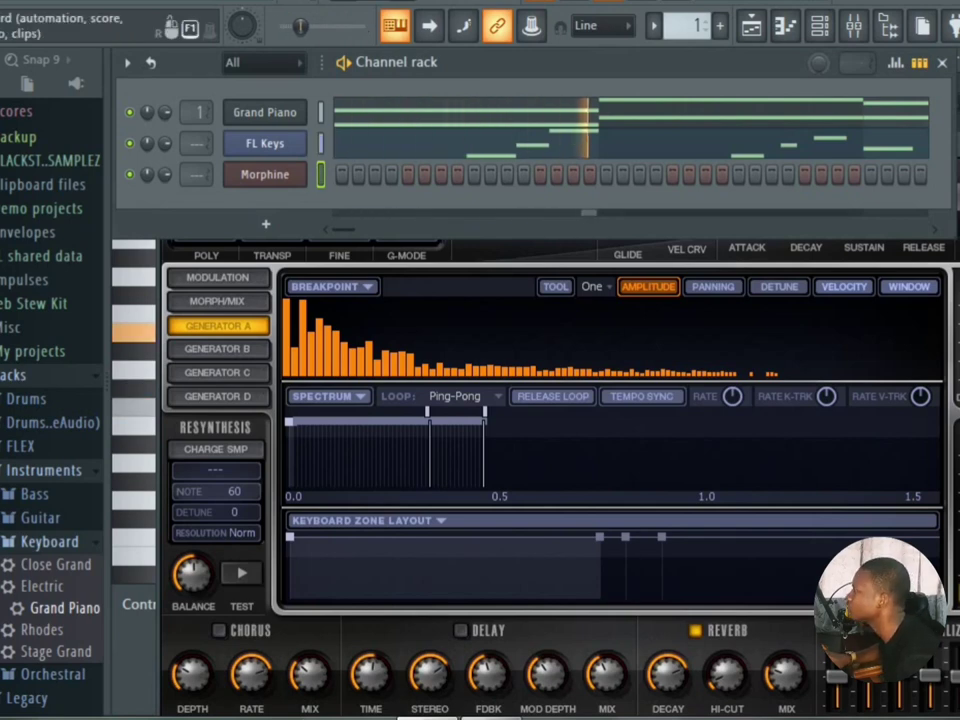
{"action": "key", "text": "r"}
{"action": "left_click", "coordinate": [476, 373]}
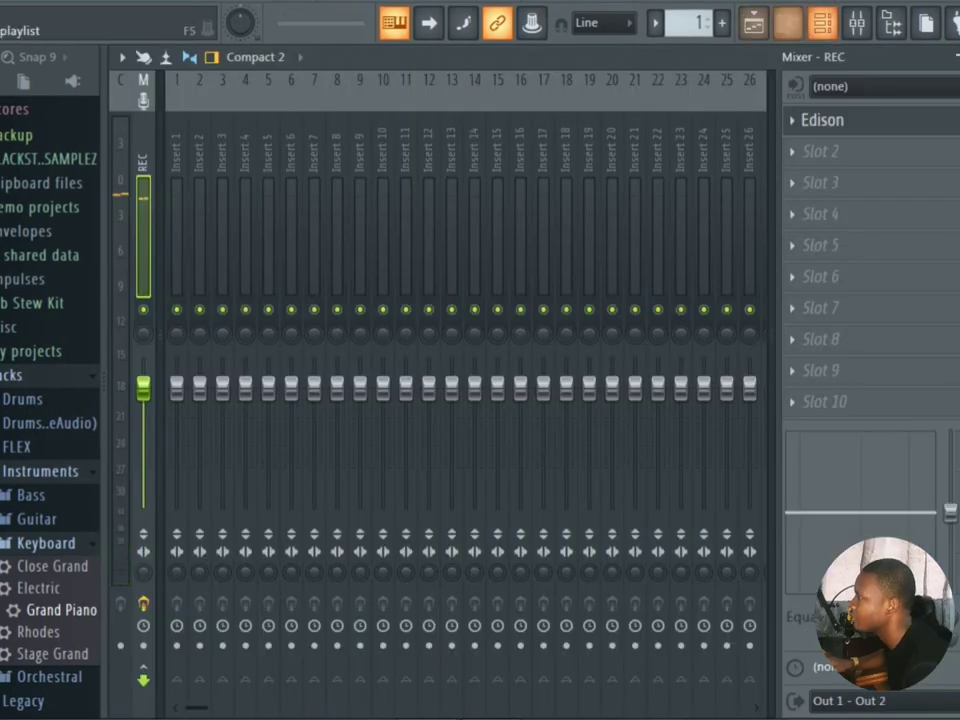
{"action": "key", "text": "F5"}
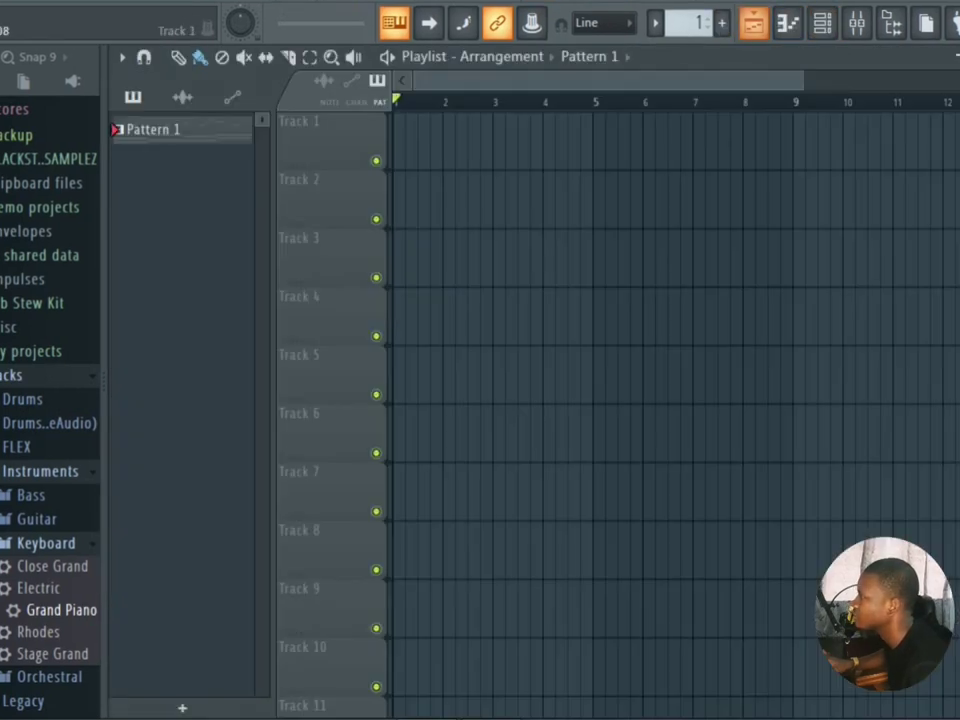
{"action": "key", "text": "F6"}
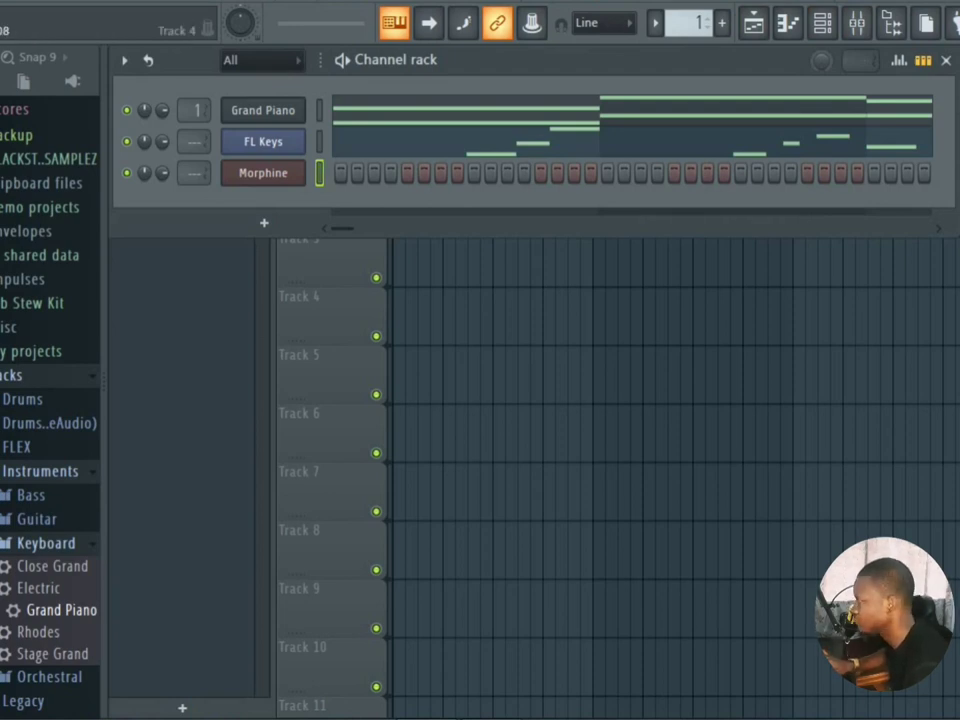
{"action": "key", "text": "space"}
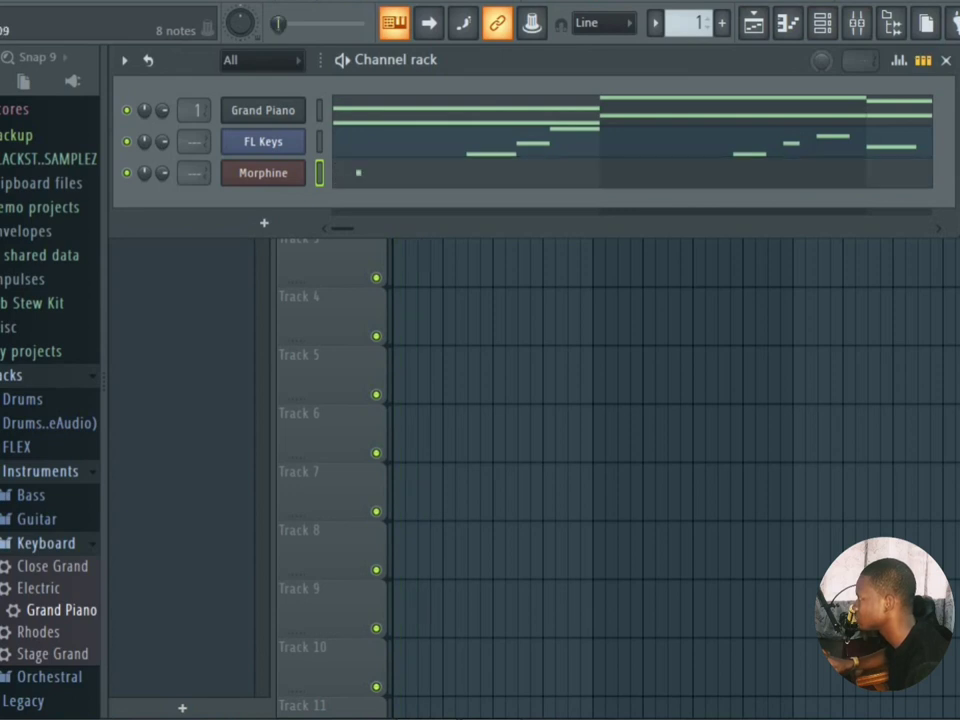
Step: Open the Morphine piano roll and record a four-bar part repeating E5, E5, D5, E5 in each bar, ending on E5
{"action": "key", "text": "F7"}
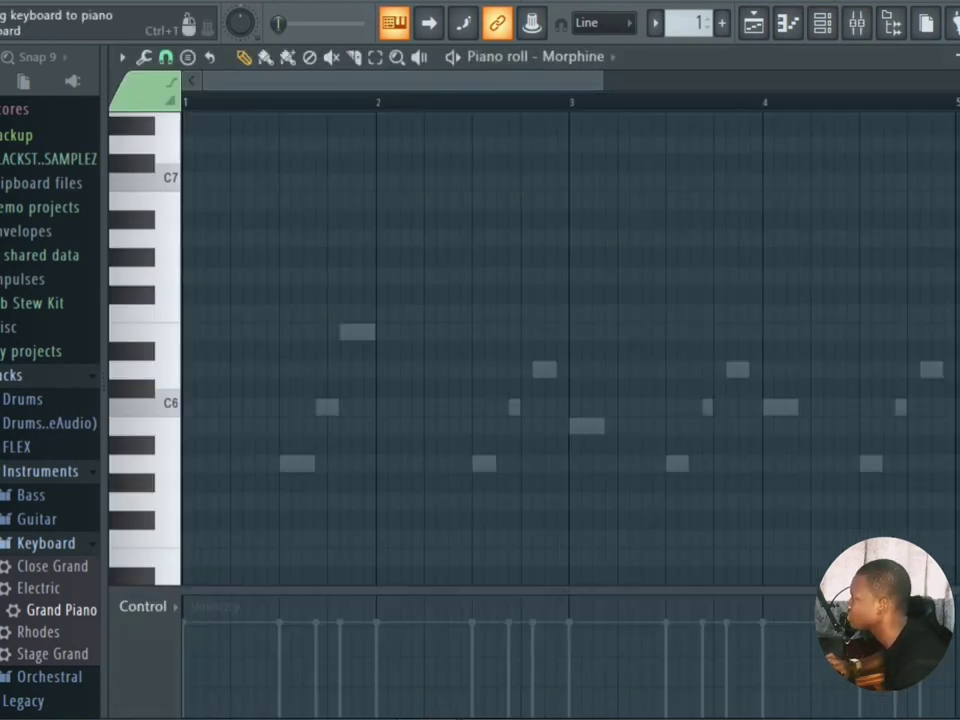
{"action": "key", "text": "F6"}
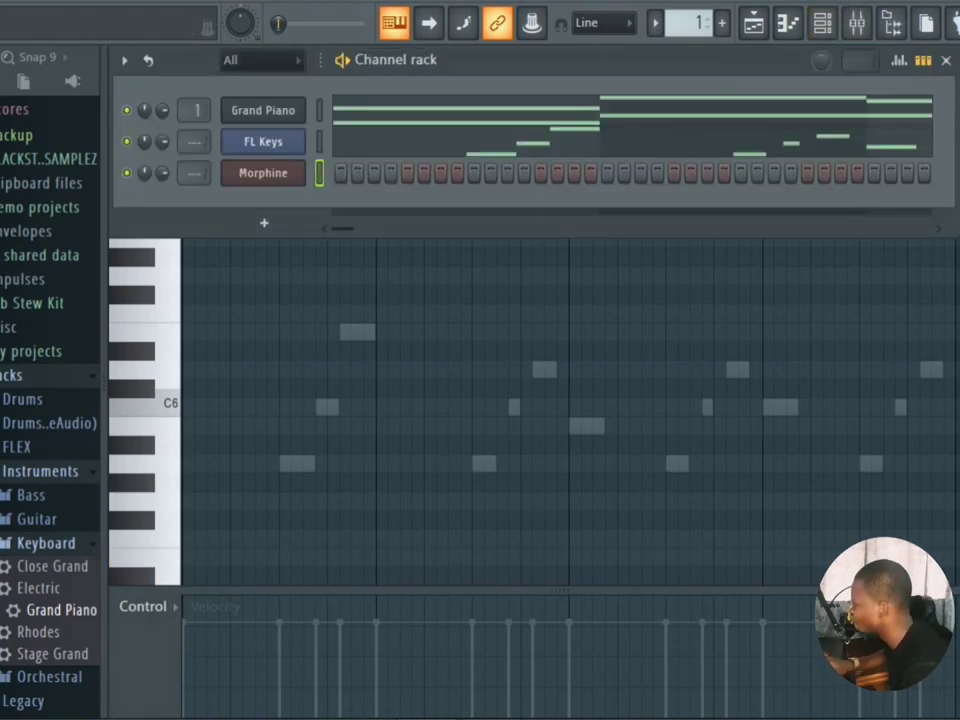
{"action": "key", "text": "space"}
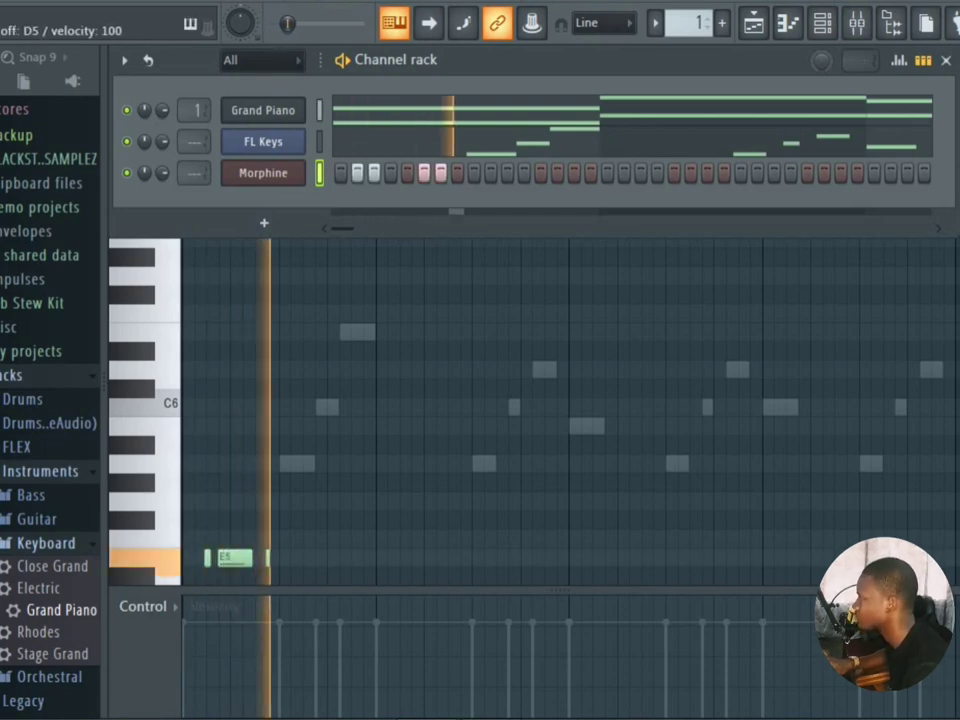
{"action": "key", "text": "c"}
{"action": "key", "text": "c"}
{"action": "key", "text": "c"}
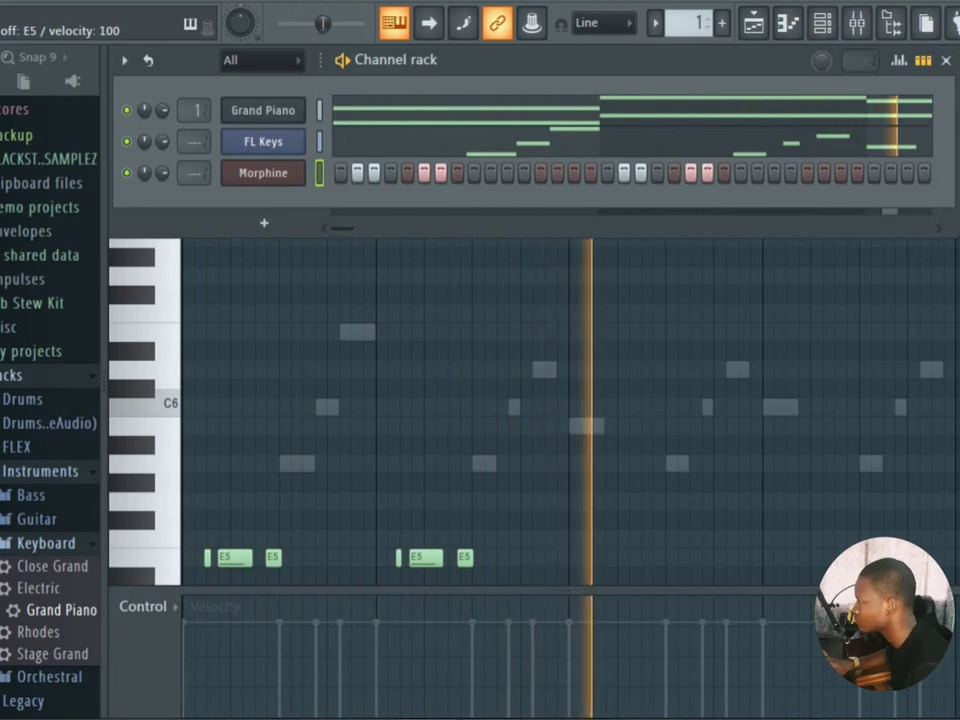
{"action": "key", "text": "c"}
{"action": "key", "text": "c"}
{"action": "key", "text": "c"}
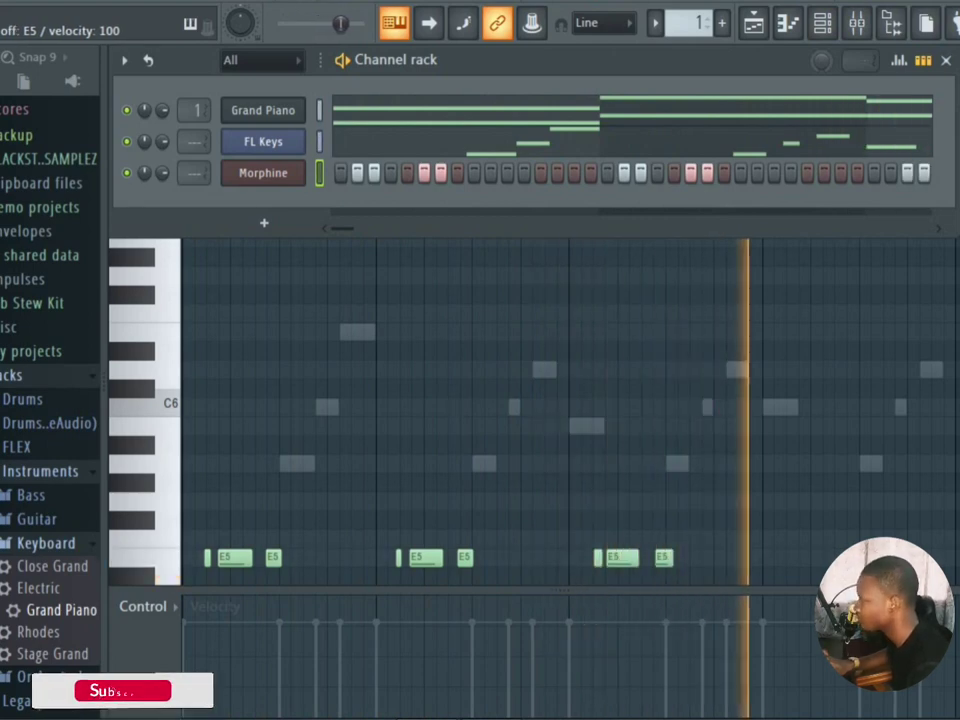
{"action": "key", "text": "c"}
{"action": "key", "text": "c"}
{"action": "key", "text": "x"}
{"action": "key", "text": "c"}
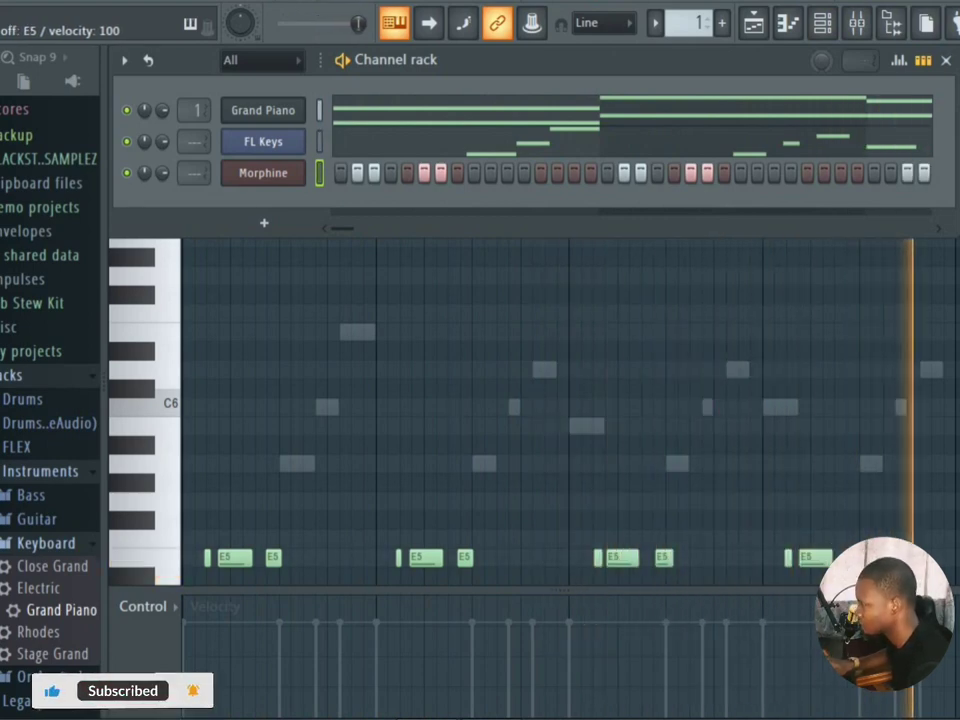
{"action": "key", "text": "c"}
{"action": "key", "text": "space"}
Step: Quantize all the recorded Morphine notes in the piano roll
{"action": "scroll", "coordinate": [570, 410], "scroll_direction": "down", "scroll_amount": 3}
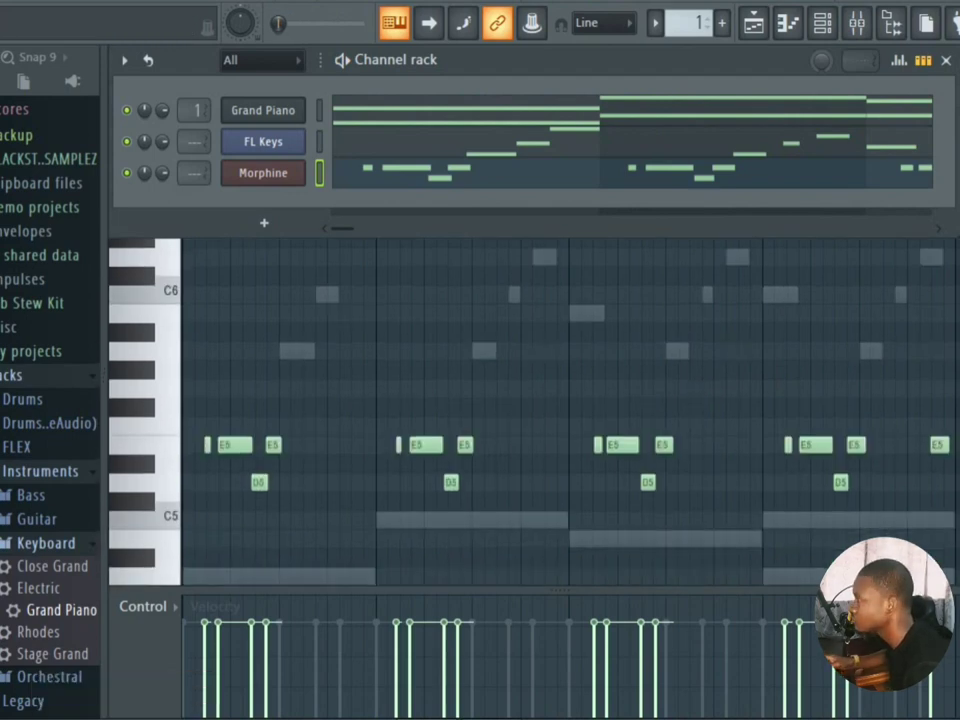
{"action": "key", "text": "F6"}
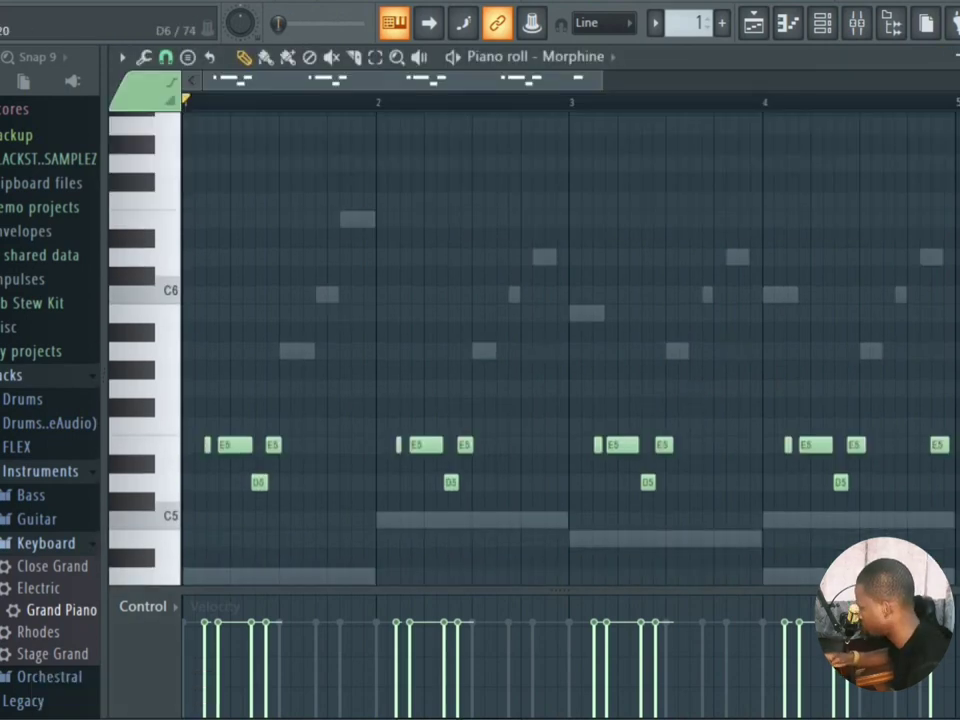
{"action": "key", "text": "alt+q"}
{"action": "key", "text": "Return"}
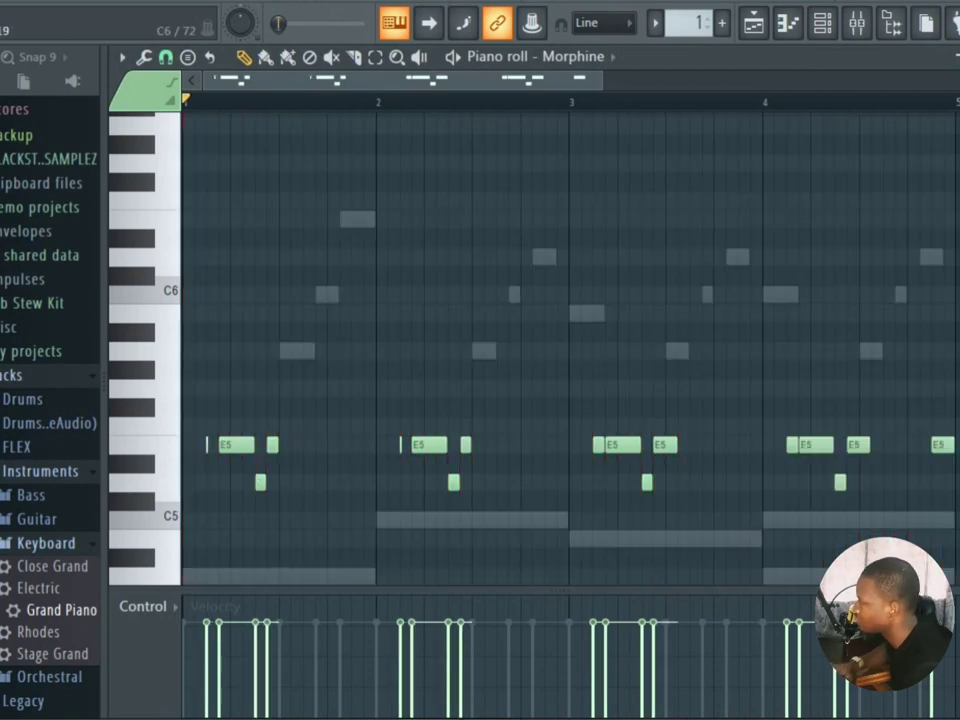
Step: Lengthen the short first E5 notes in bars 1 and 2 to meet the following E5, checking them with playback
{"action": "key", "text": "space"}
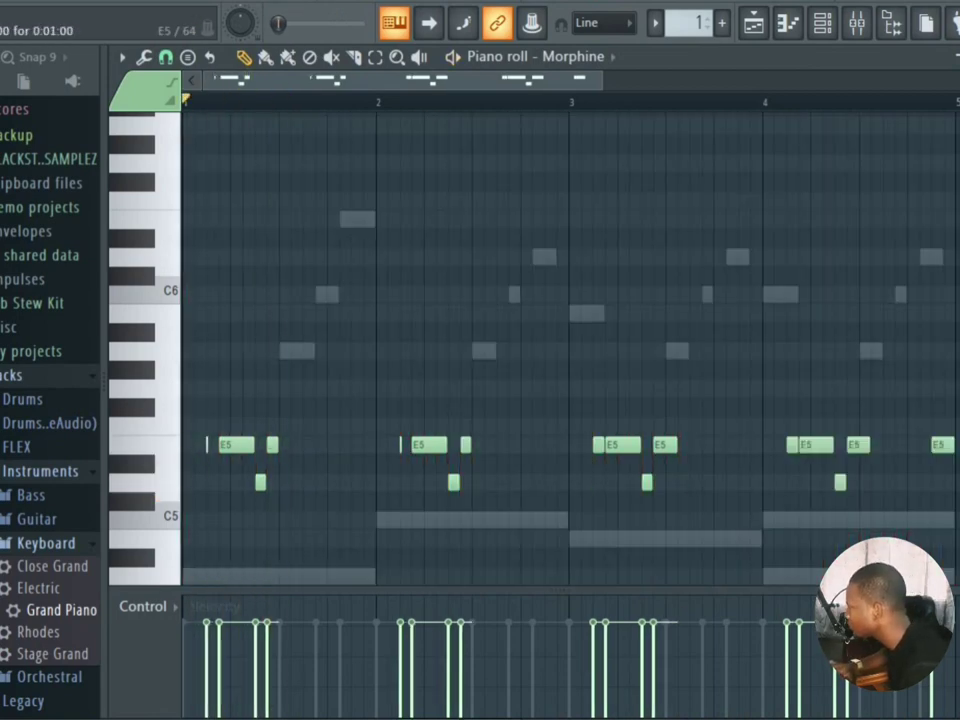
{"action": "key", "text": "space"}
{"action": "key", "text": "space"}
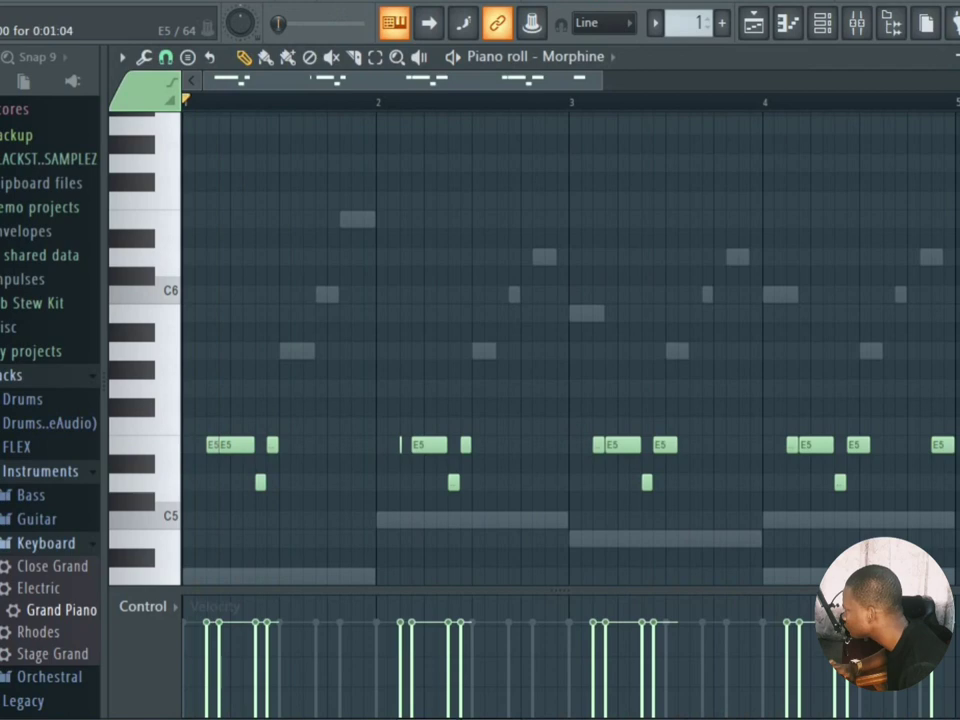
{"action": "key", "text": "space"}
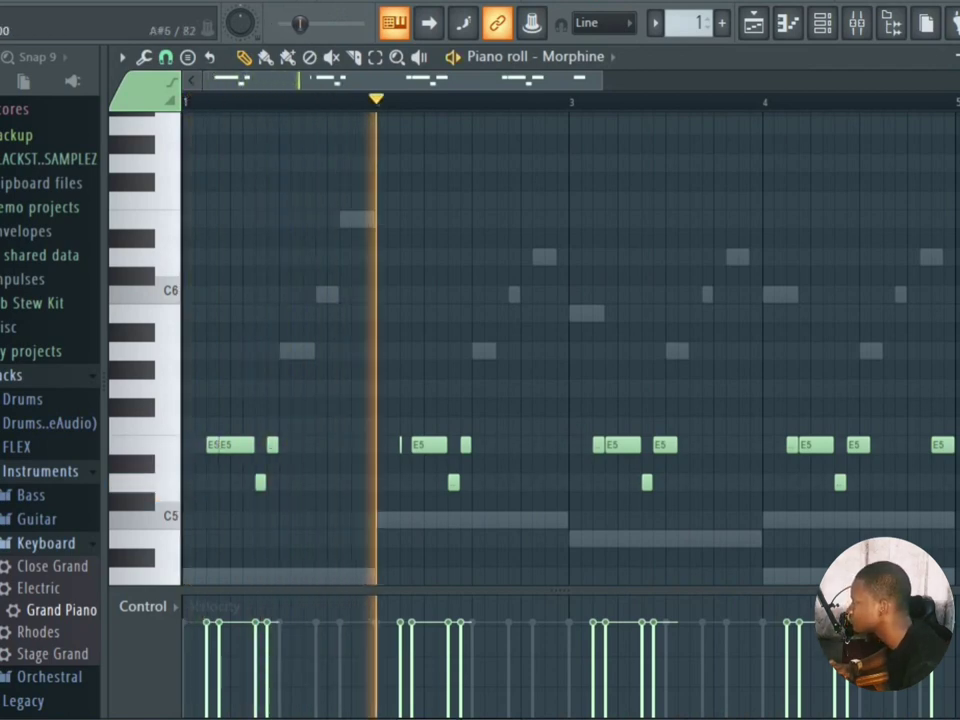
{"action": "scroll", "coordinate": [401, 390], "scroll_direction": "up", "scroll_amount": 6}
{"action": "key", "text": "space"}
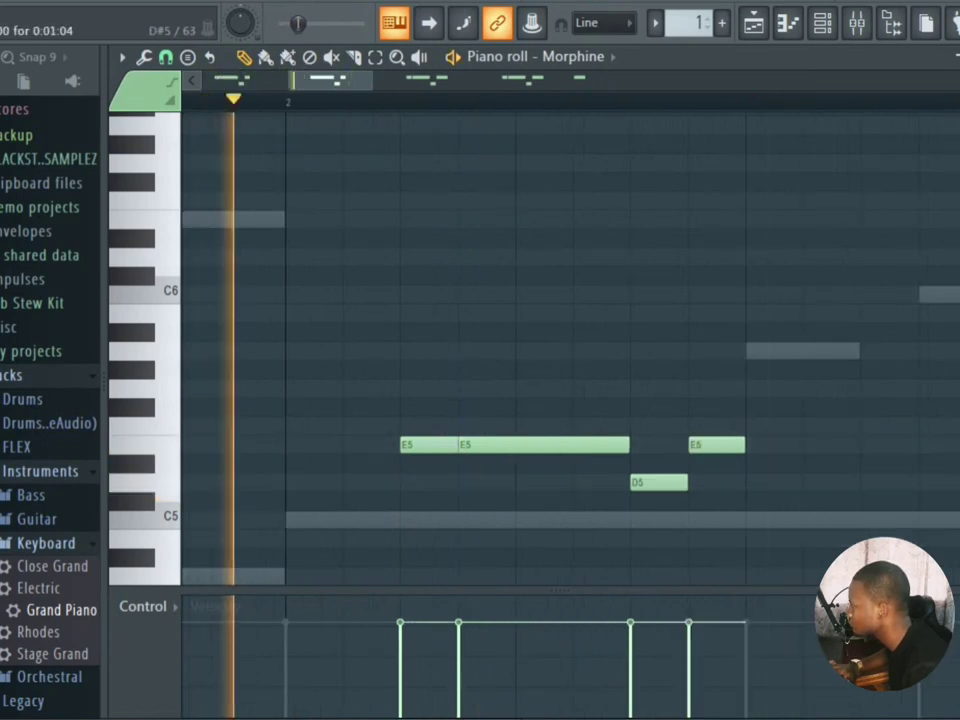
{"action": "key", "text": "space"}
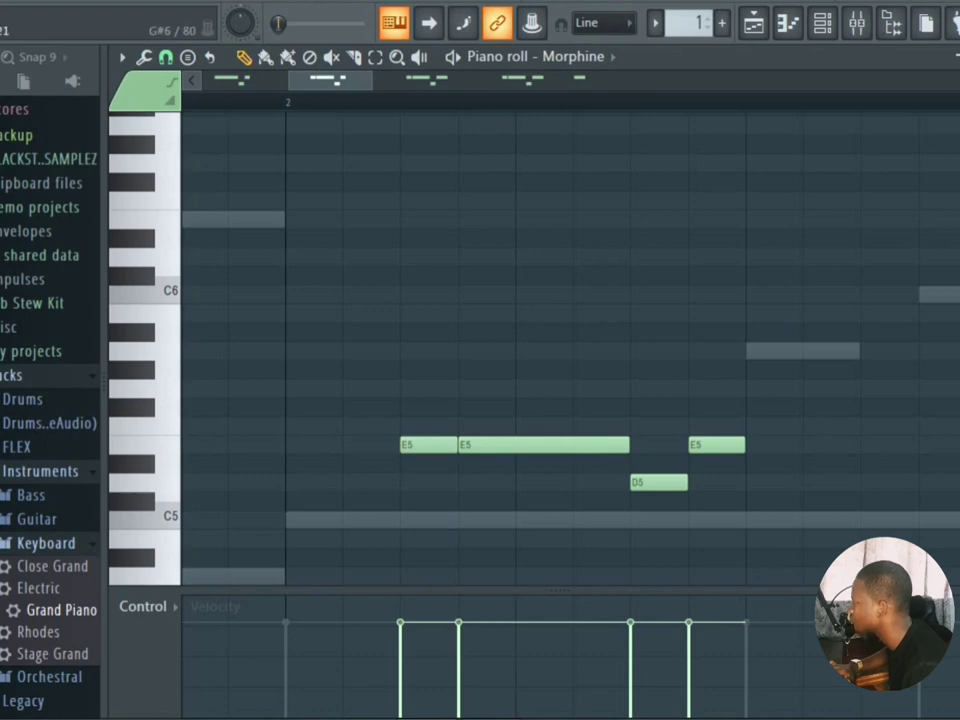
Step: Play the pattern back to check the Morphine phrase from bar 1 through all four bars
{"action": "left_click_drag", "start_coordinate": [330, 80], "coordinate": [244, 80]}
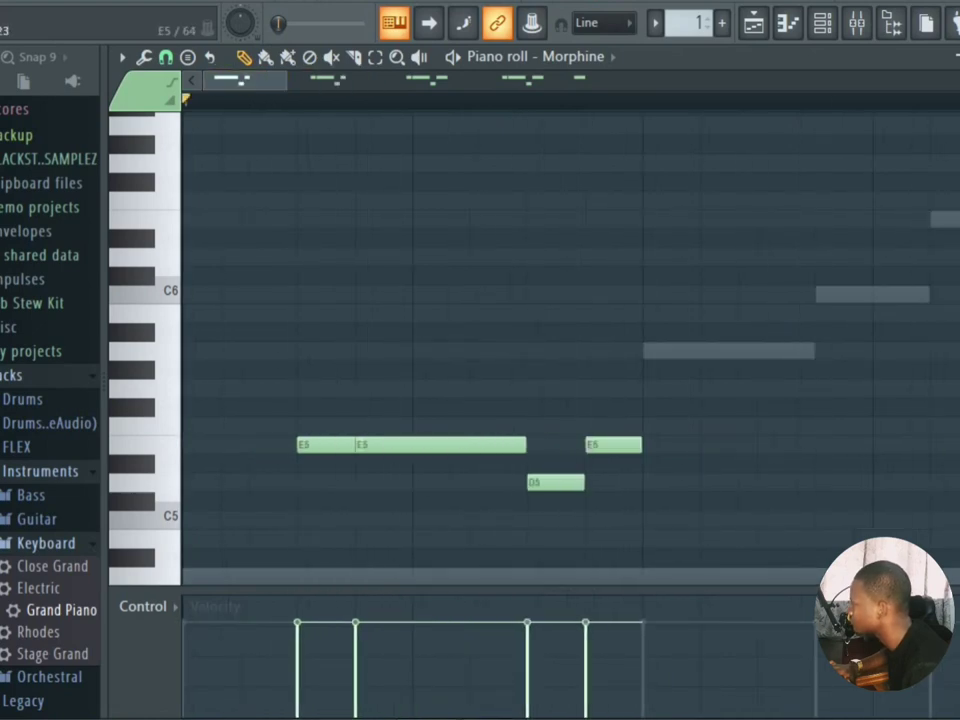
{"action": "key", "text": "space"}
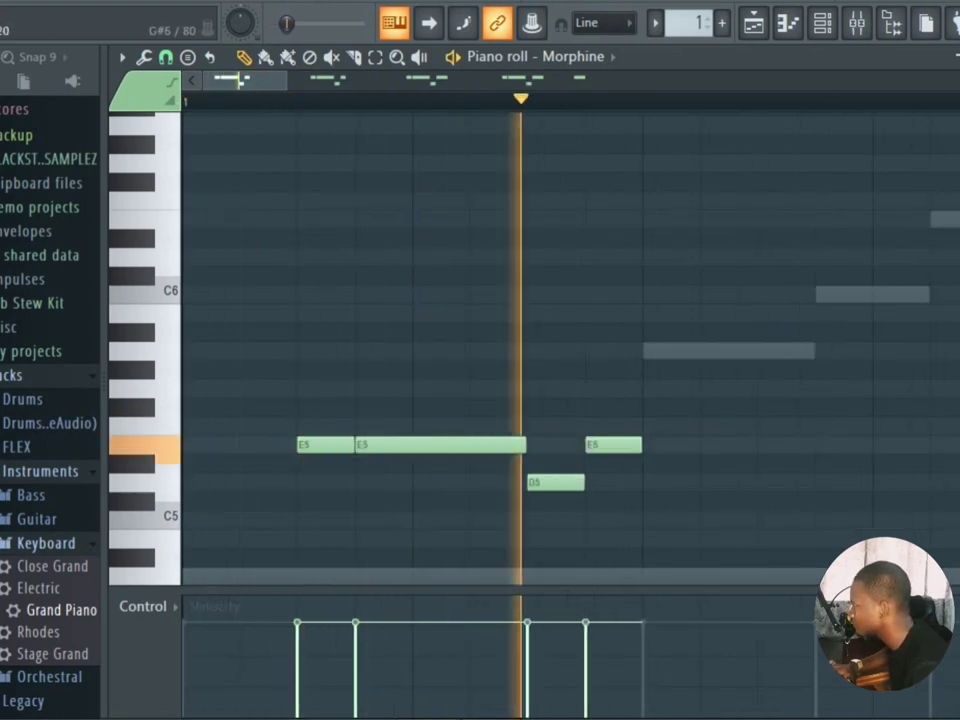
{"action": "left_click_drag", "start_coordinate": [286, 80], "coordinate": [597, 80]}
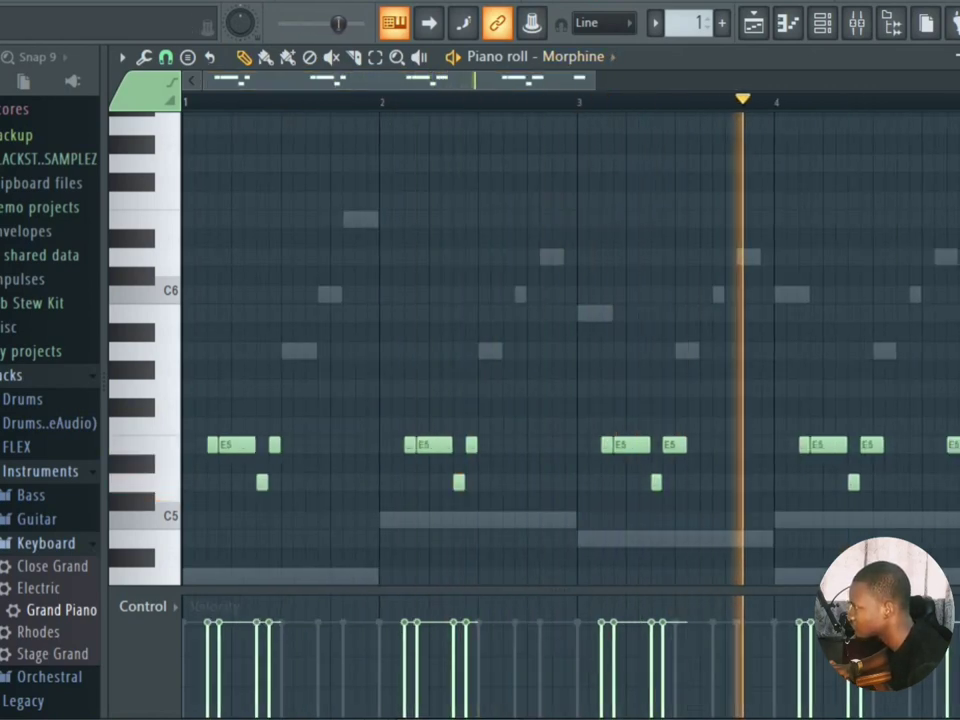
{"action": "left_click_drag", "start_coordinate": [596, 80], "coordinate": [648, 80]}
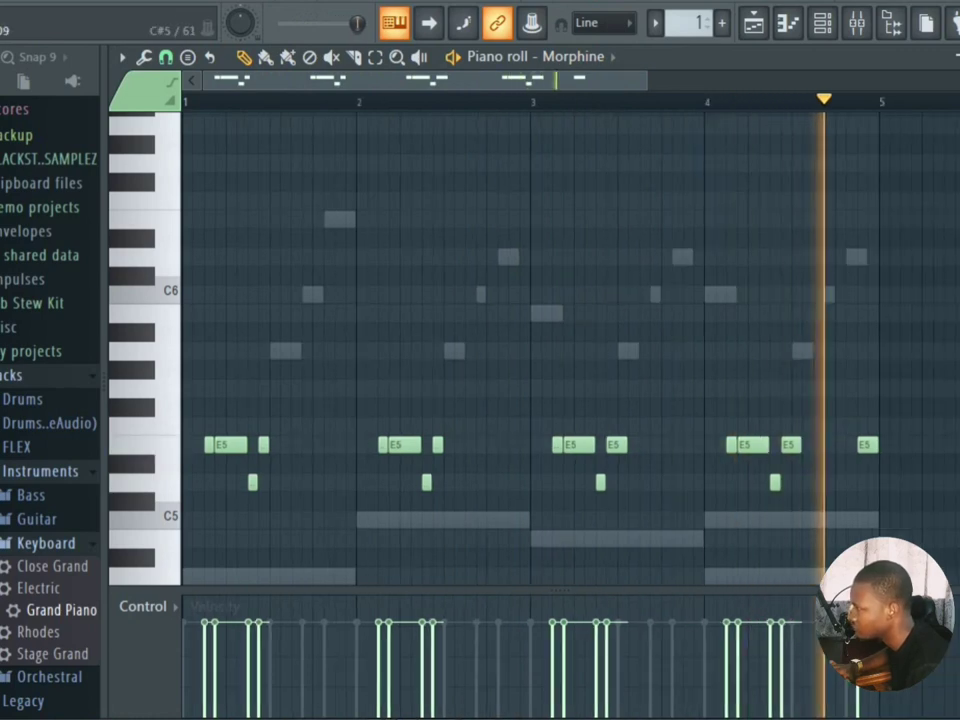
Step: Rework the Morphine ending in bar 4: try G5 and A5, add a note before the last one, and set the pair to C5 and D5
{"action": "key", "text": "space"}
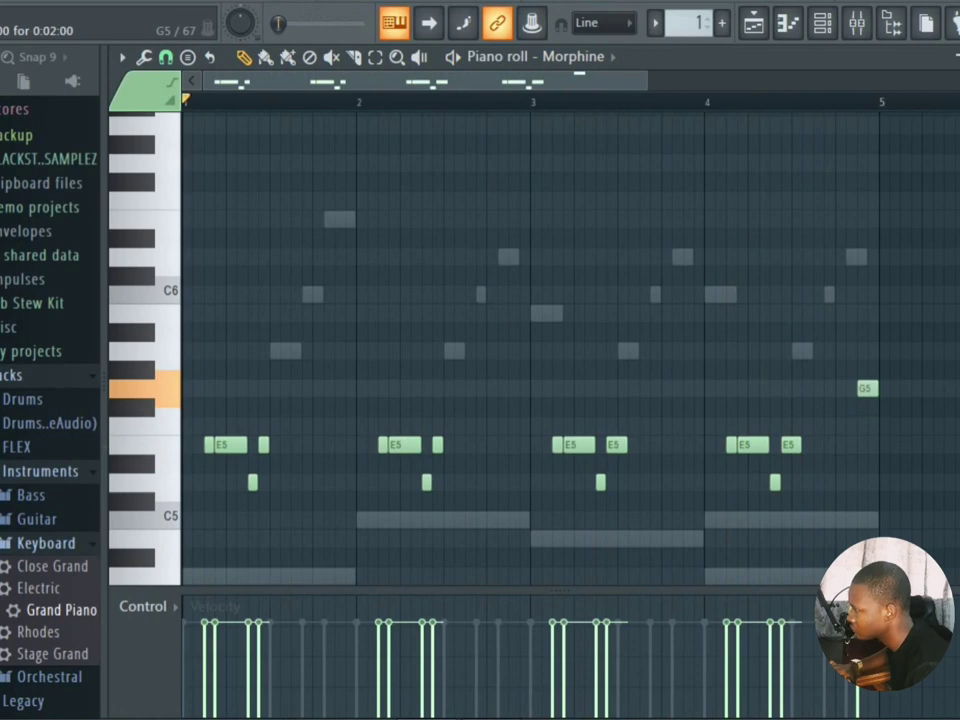
{"action": "key", "text": "space"}
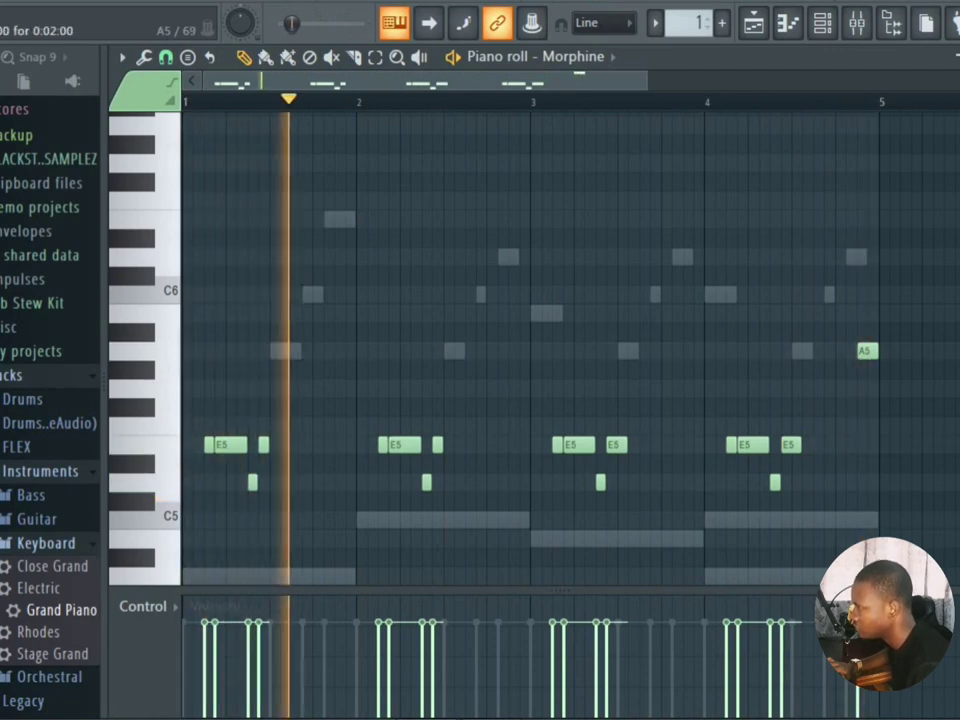
{"action": "left_click_drag", "start_coordinate": [867, 351], "coordinate": [867, 388]}
{"action": "left_click", "coordinate": [842, 426]}
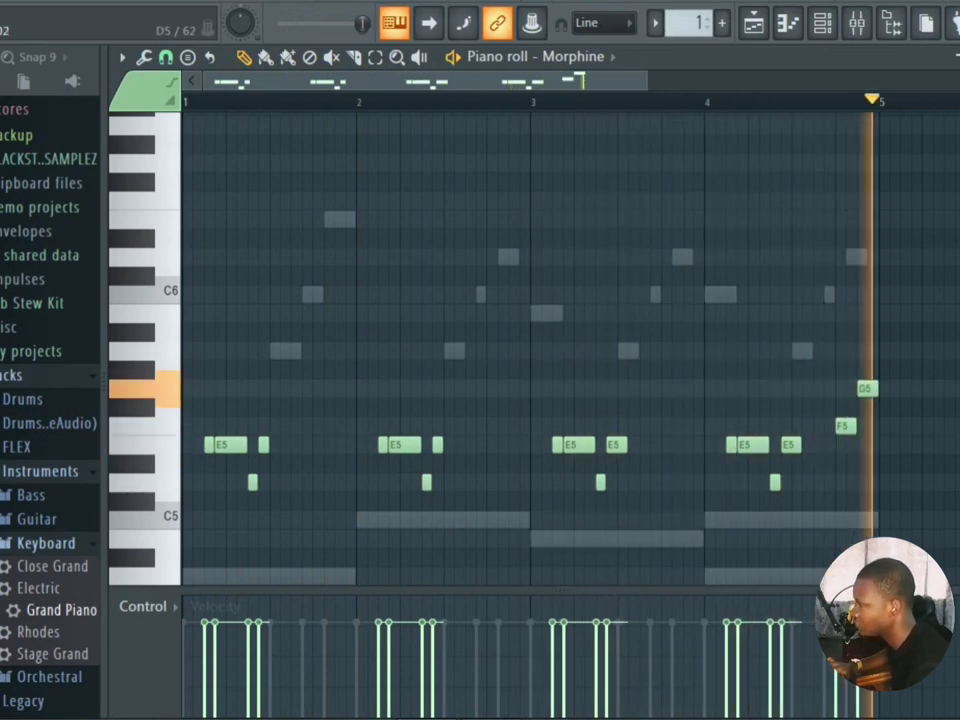
{"action": "key", "text": "space"}
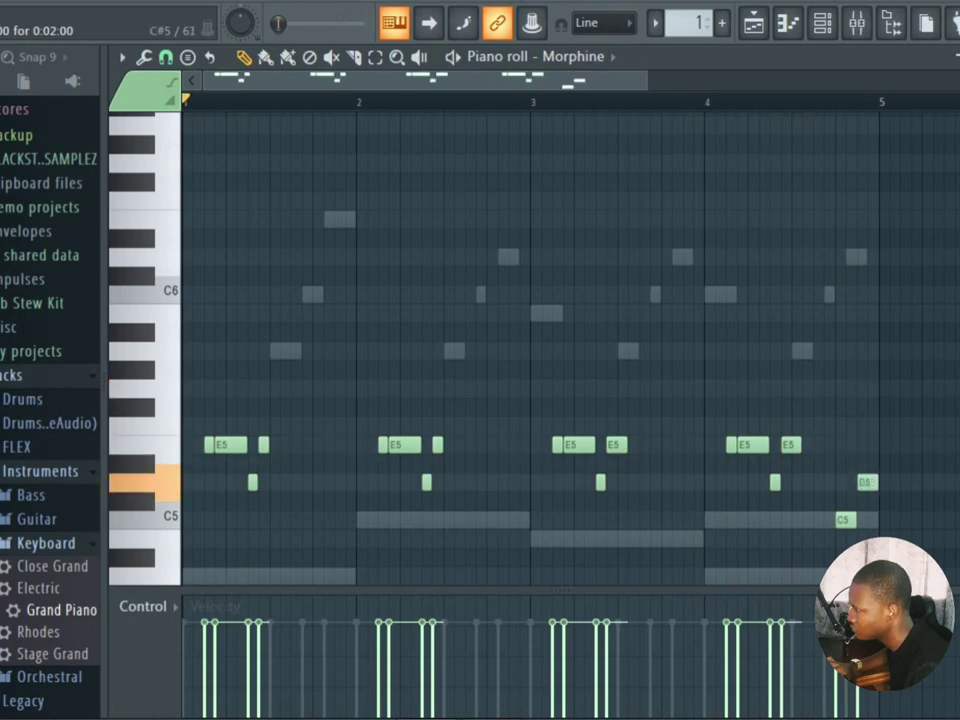
Step: Raise the last Morphine note in bar 4 to E5, checking the ending and the whole pattern with playback
{"action": "key", "text": "space"}
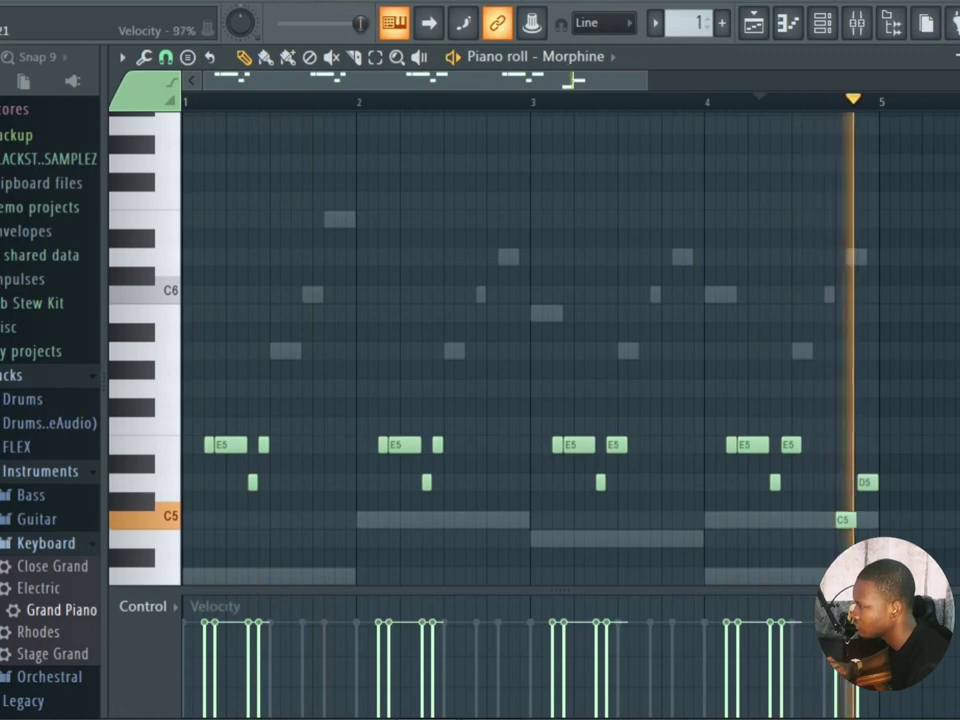
{"action": "key", "text": "space"}
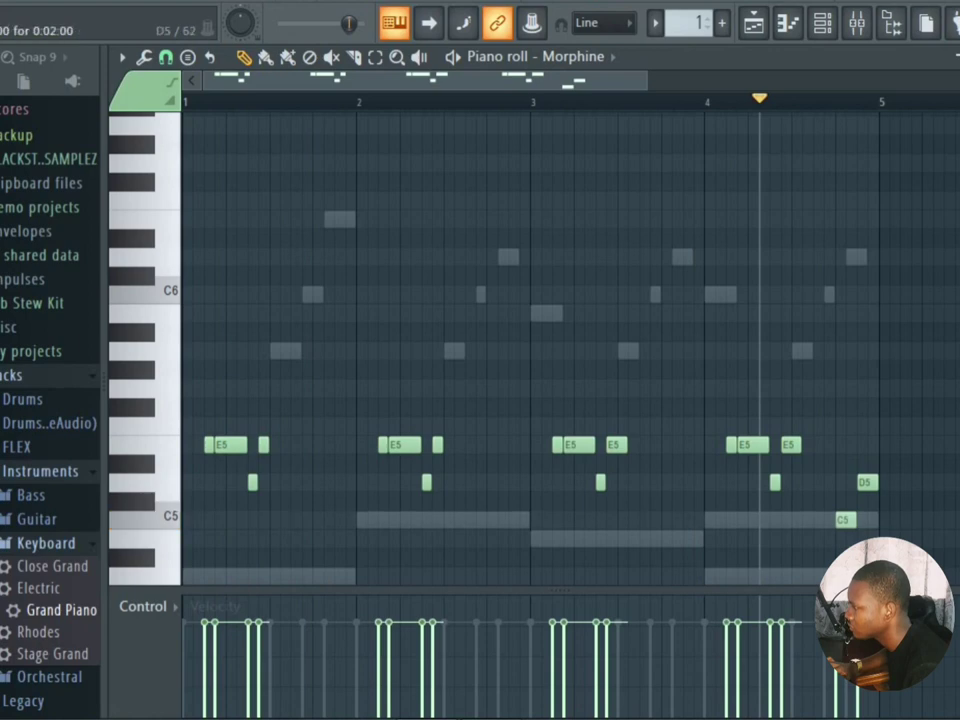
{"action": "left_click_drag", "start_coordinate": [866, 482], "coordinate": [866, 444]}
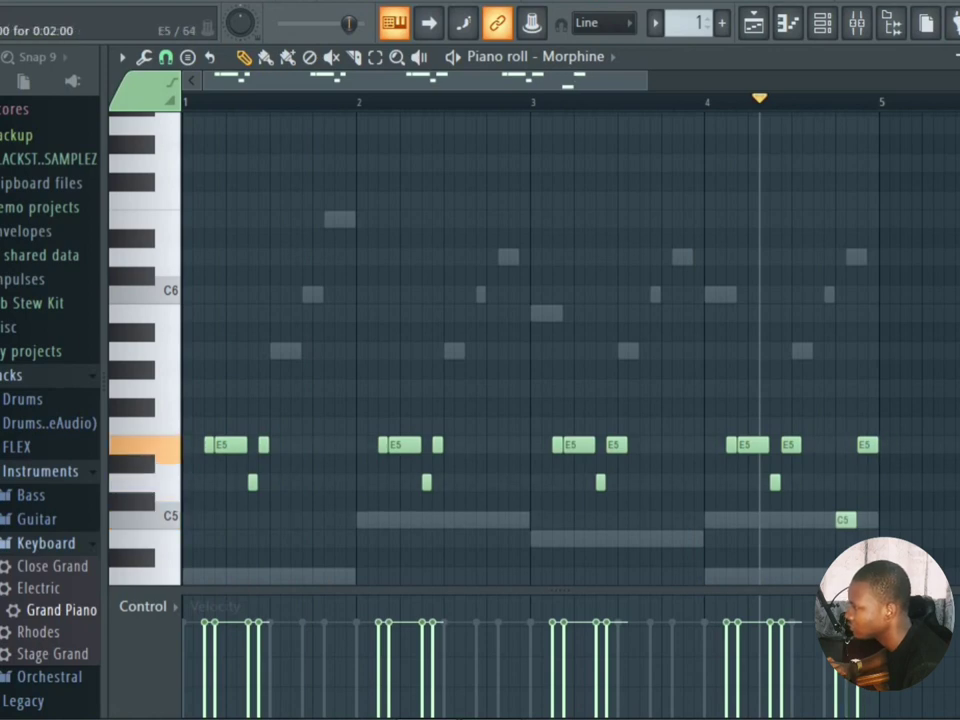
{"action": "key", "text": "space"}
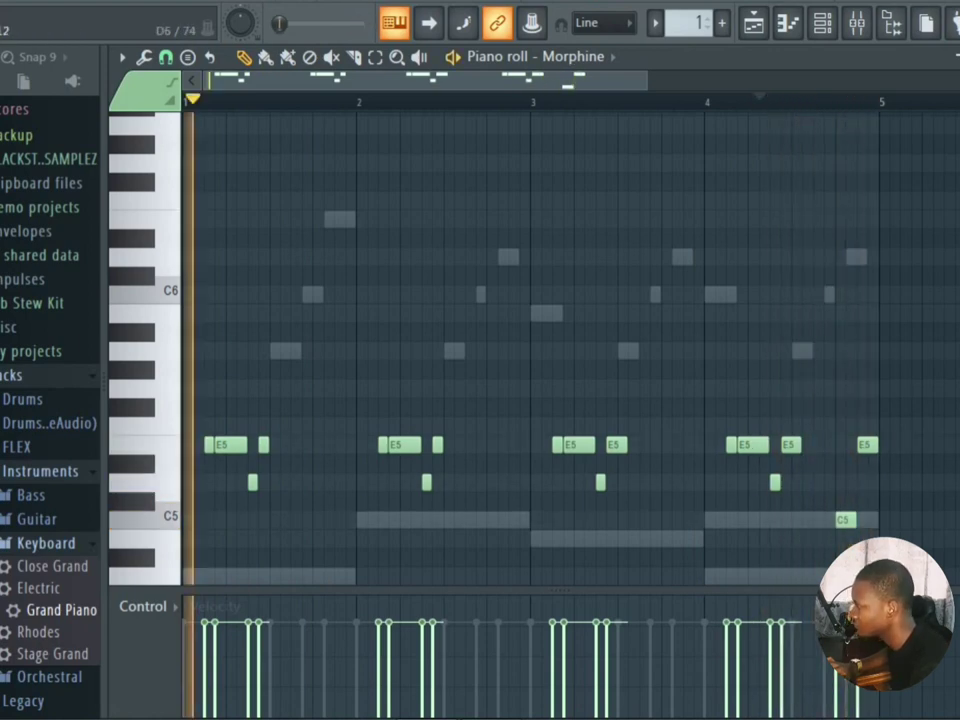
{"action": "key", "text": "space"}
{"action": "scroll", "coordinate": [560, 300], "scroll_direction": "down", "scroll_amount": 3}
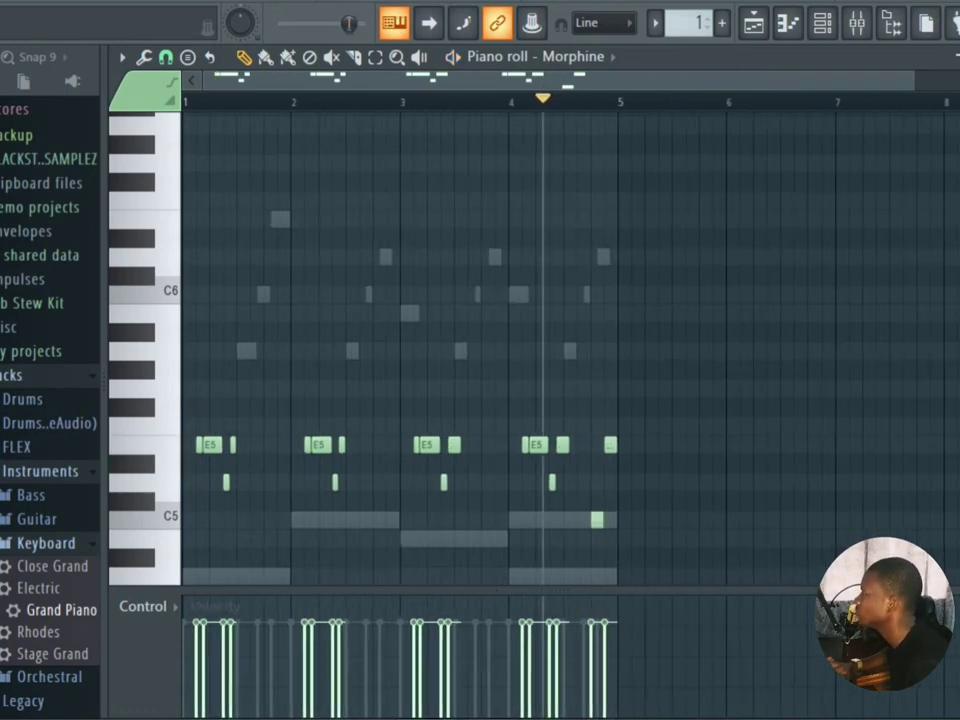
{"action": "left_click_drag", "start_coordinate": [222, 100], "coordinate": [185, 100]}
{"action": "key", "text": "space"}
Step: Add a FLEX instrument channel and list the presets of all installed packs
{"action": "left_click", "coordinate": [822, 23]}
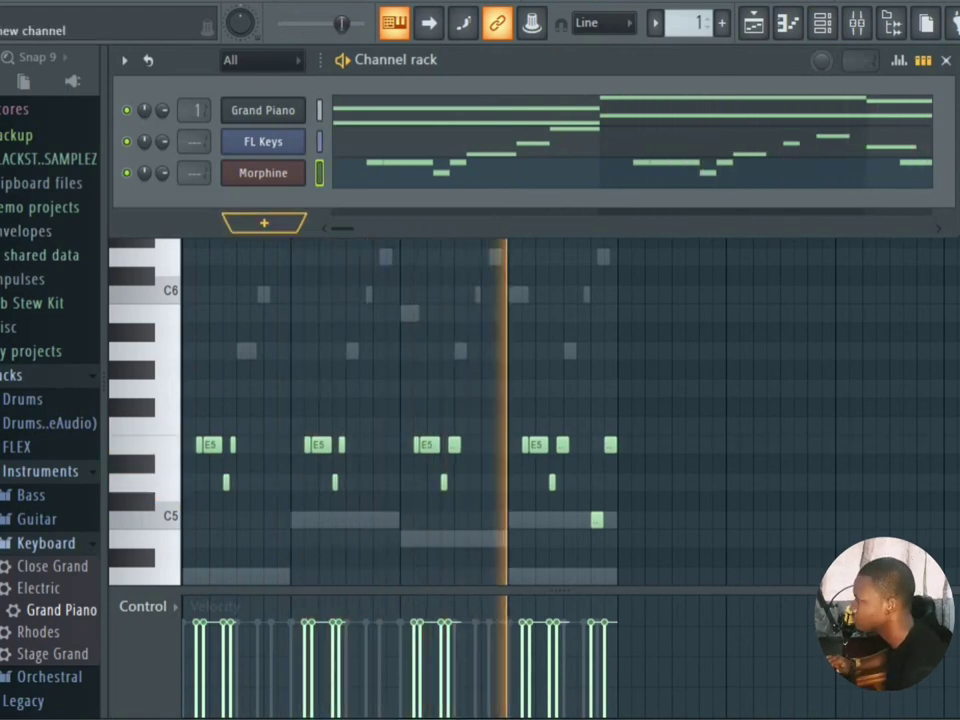
{"action": "left_click", "coordinate": [264, 222]}
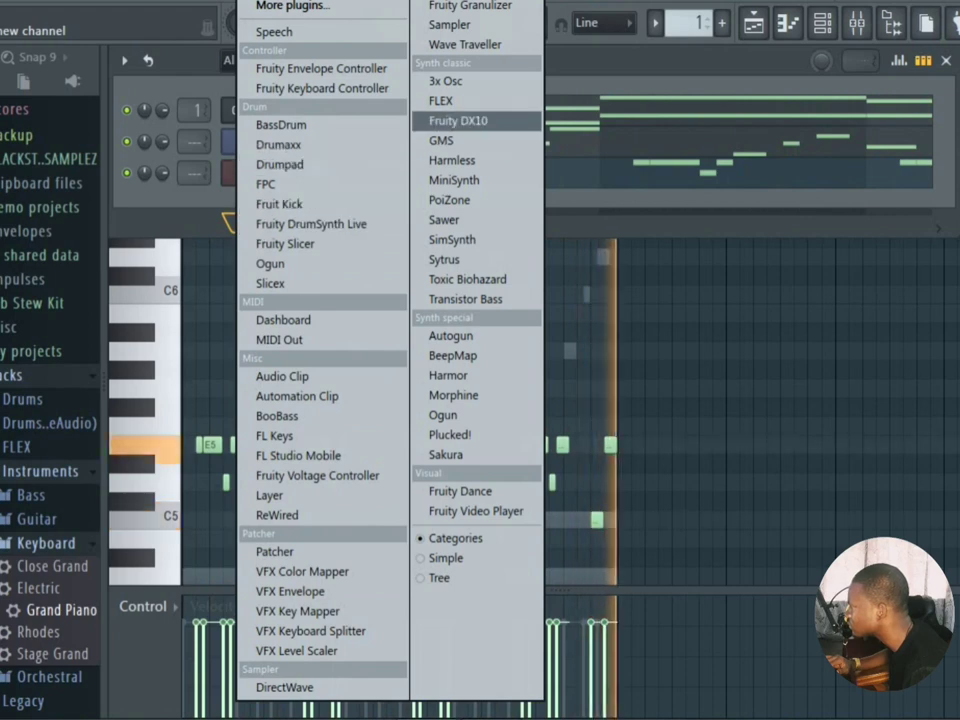
{"action": "left_click", "coordinate": [441, 100]}
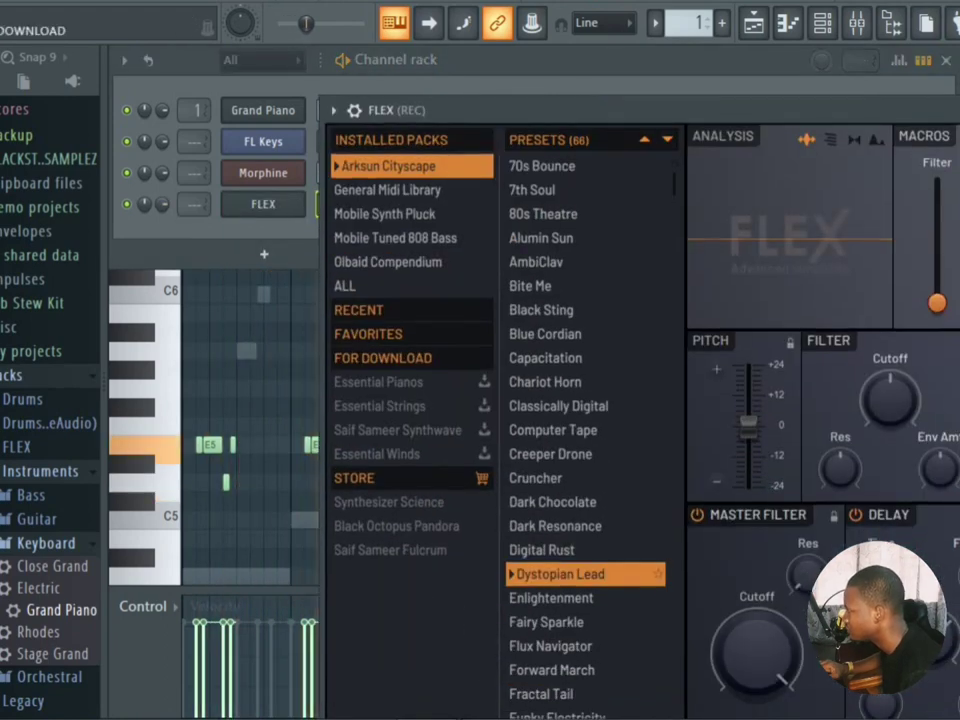
{"action": "left_click", "coordinate": [346, 286]}
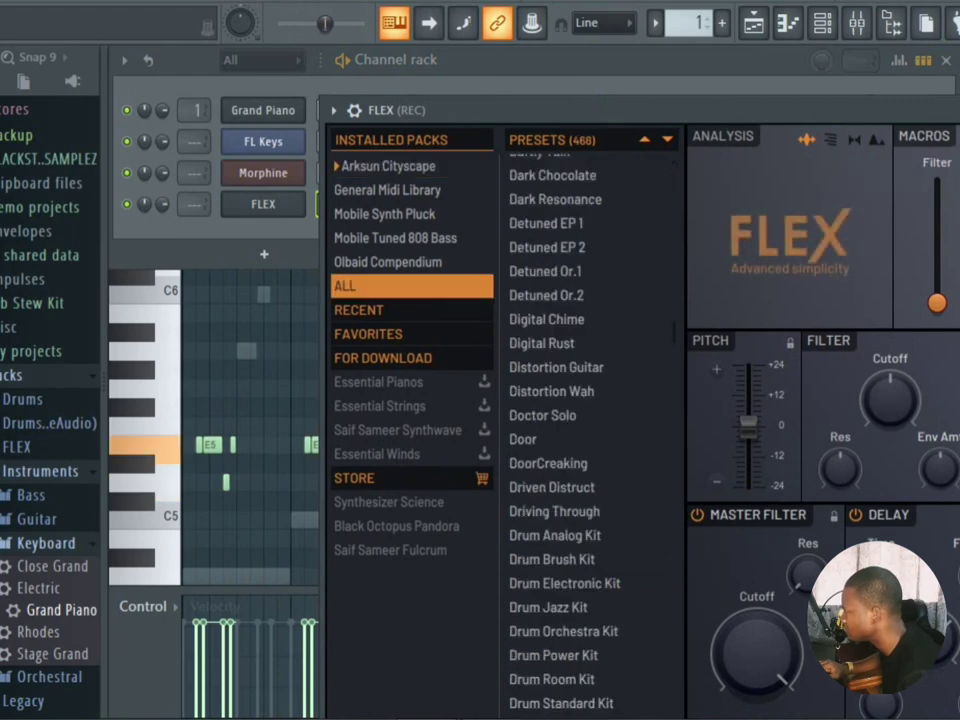
Step: Audition the Fiddle, Flute, Guitar Fret Noise, Guitar Cut Noise and Harp presets in FLEX
{"action": "scroll", "coordinate": [580, 362], "scroll_direction": "down", "scroll_amount": 9}
{"action": "scroll", "coordinate": [580, 390], "scroll_direction": "down", "scroll_amount": 6}
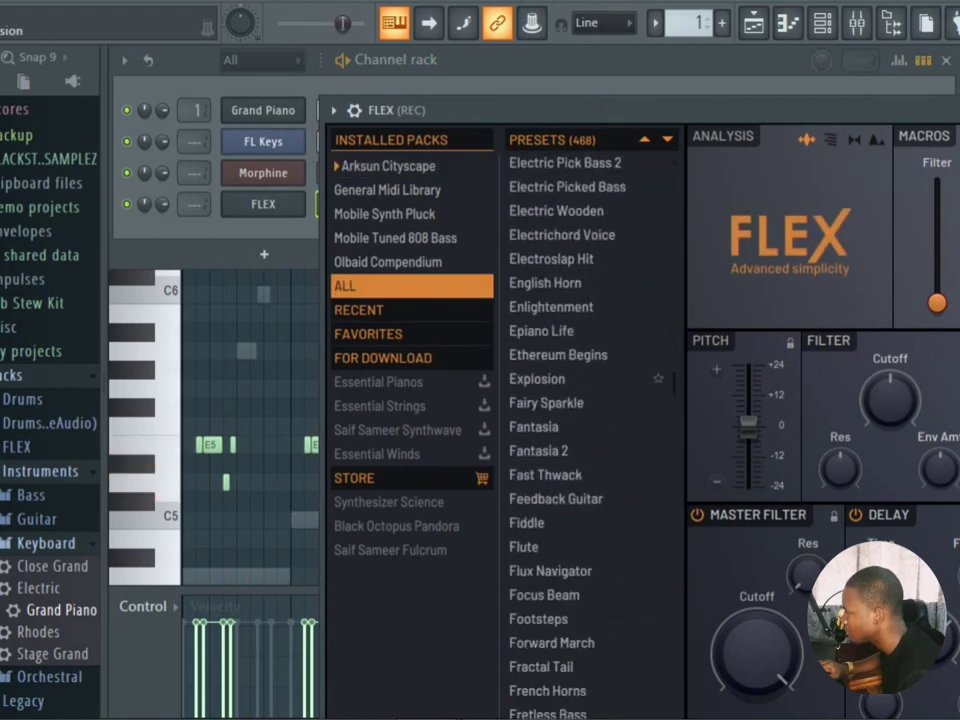
{"action": "left_click", "coordinate": [550, 418]}
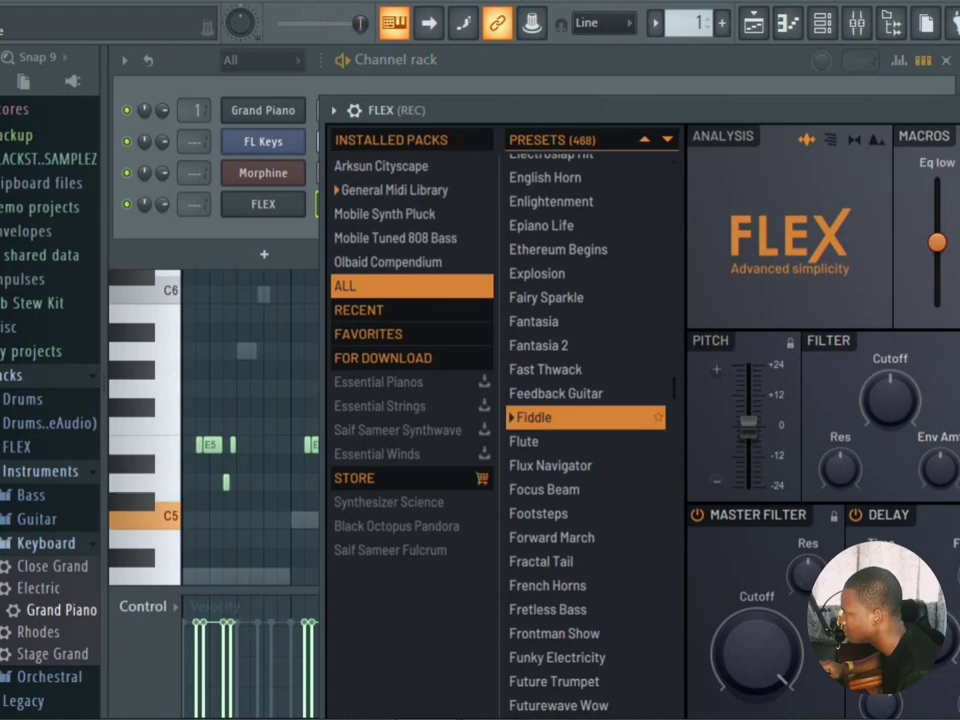
{"action": "left_click", "coordinate": [550, 441]}
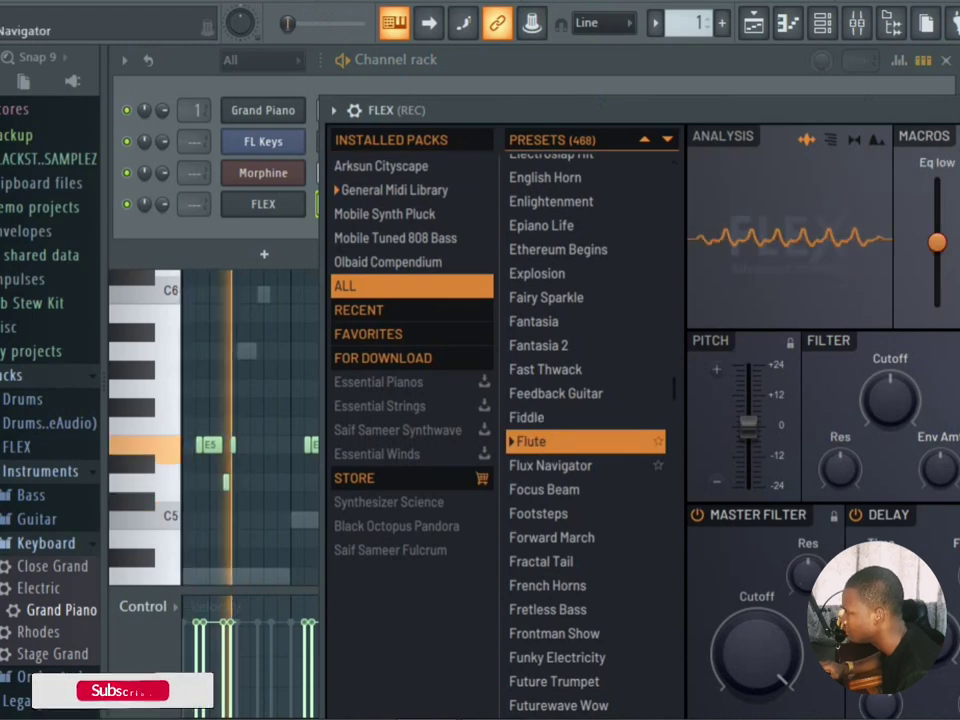
{"action": "scroll", "coordinate": [580, 466], "scroll_direction": "down", "scroll_amount": 7}
{"action": "left_click", "coordinate": [566, 468]}
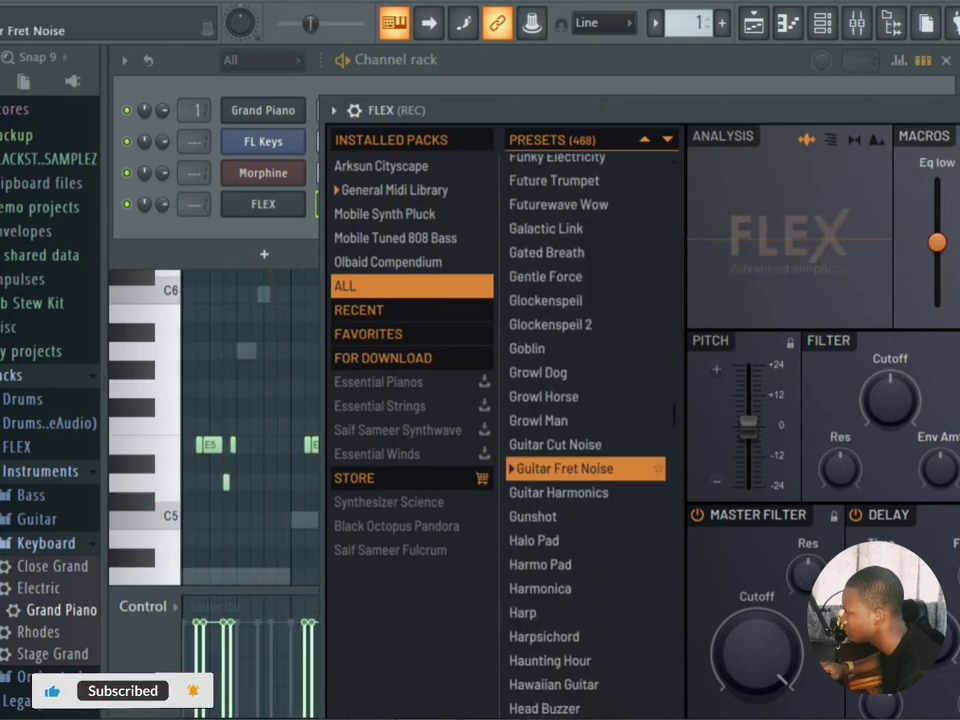
{"action": "left_click", "coordinate": [563, 444]}
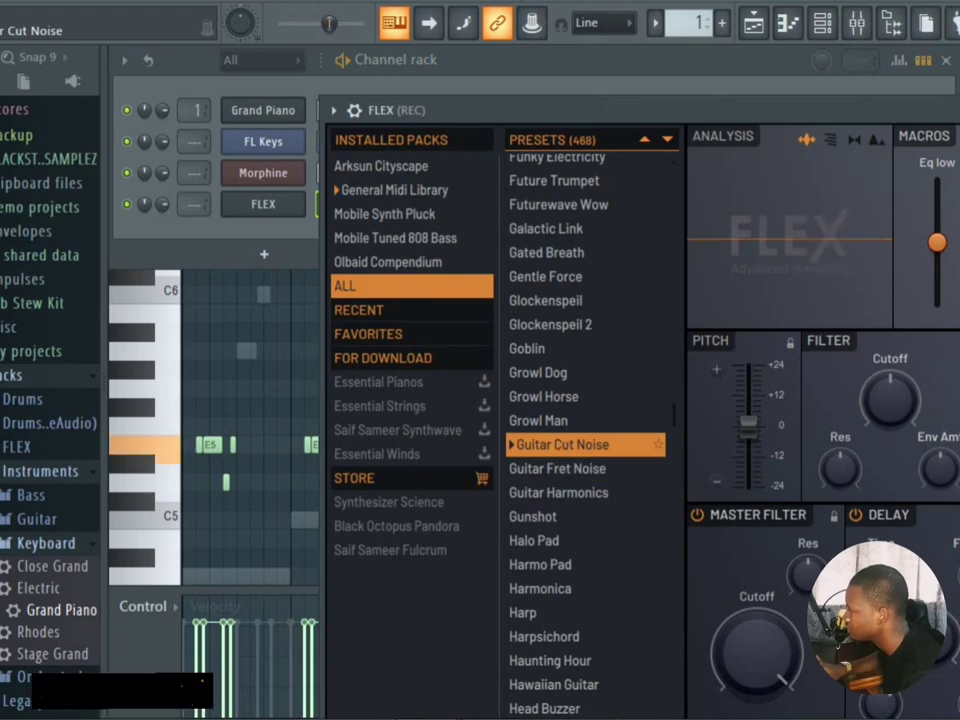
{"action": "scroll", "coordinate": [585, 512], "scroll_direction": "down", "scroll_amount": 2}
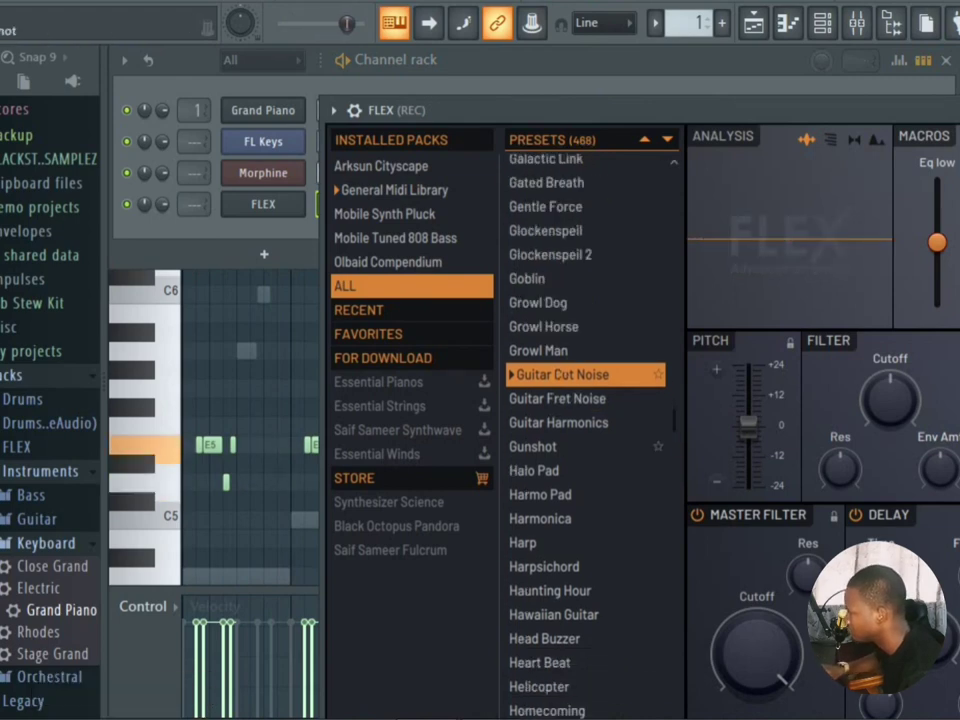
{"action": "left_click", "coordinate": [563, 512]}
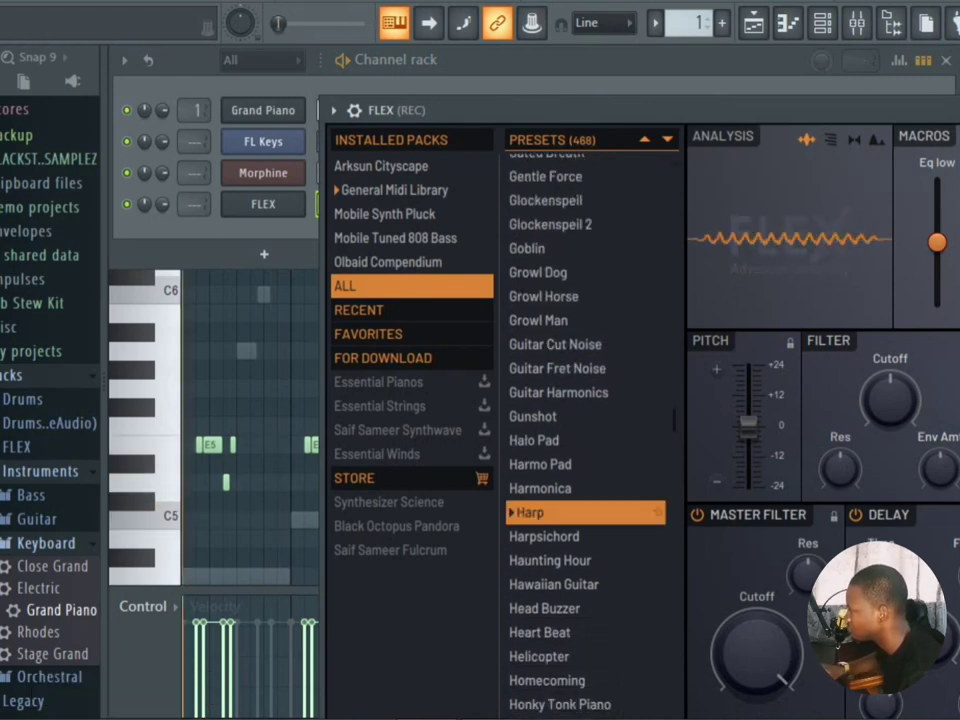
{"action": "scroll", "coordinate": [563, 512], "scroll_direction": "down", "scroll_amount": 2}
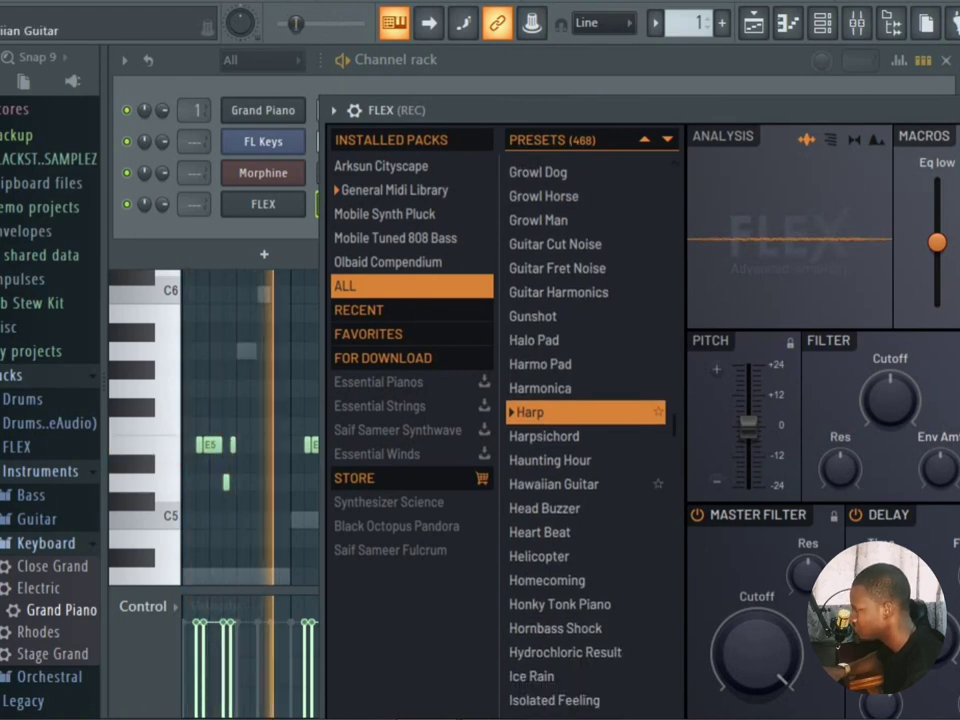
Step: Browse further through the FLEX presets and load Marimba
{"action": "scroll", "coordinate": [585, 490], "scroll_direction": "down", "scroll_amount": 20}
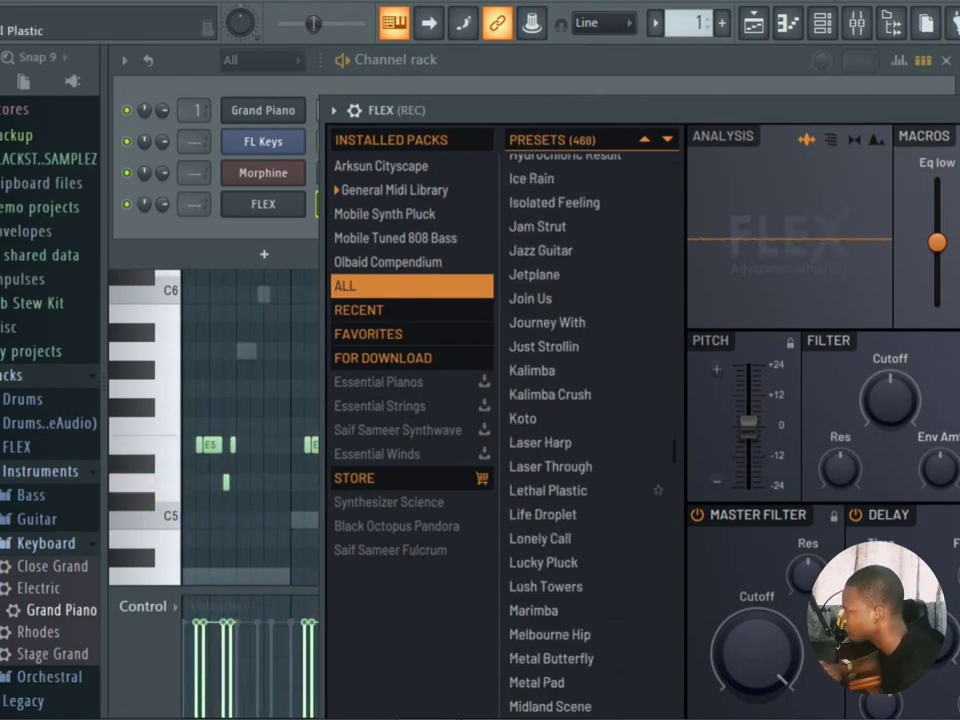
{"action": "scroll", "coordinate": [585, 520], "scroll_direction": "down", "scroll_amount": 5}
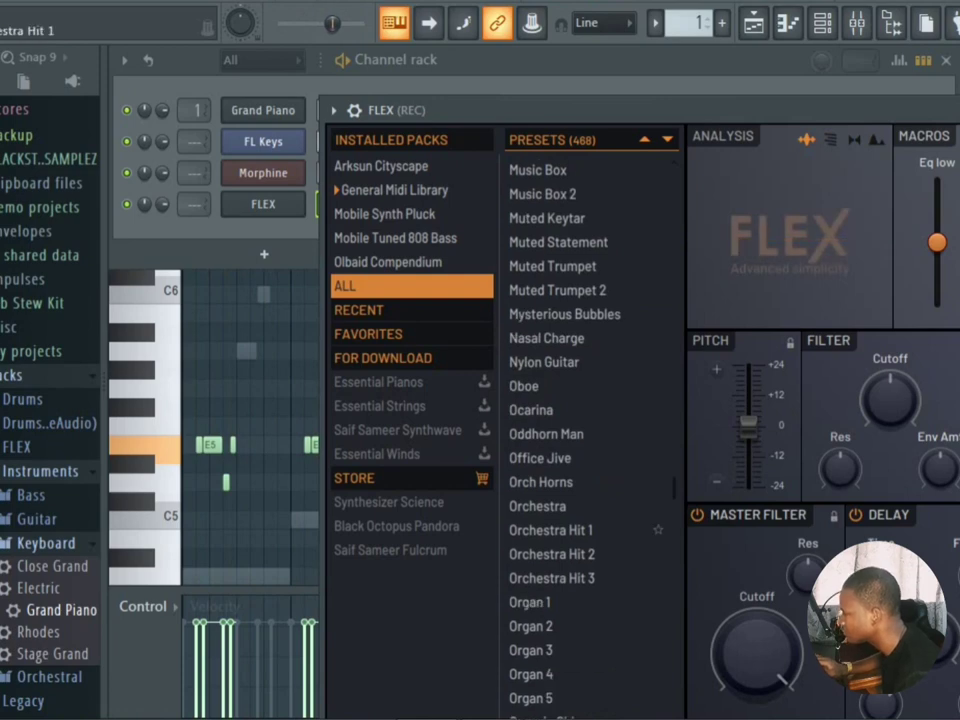
{"action": "scroll", "coordinate": [585, 508], "scroll_direction": "up", "scroll_amount": 2}
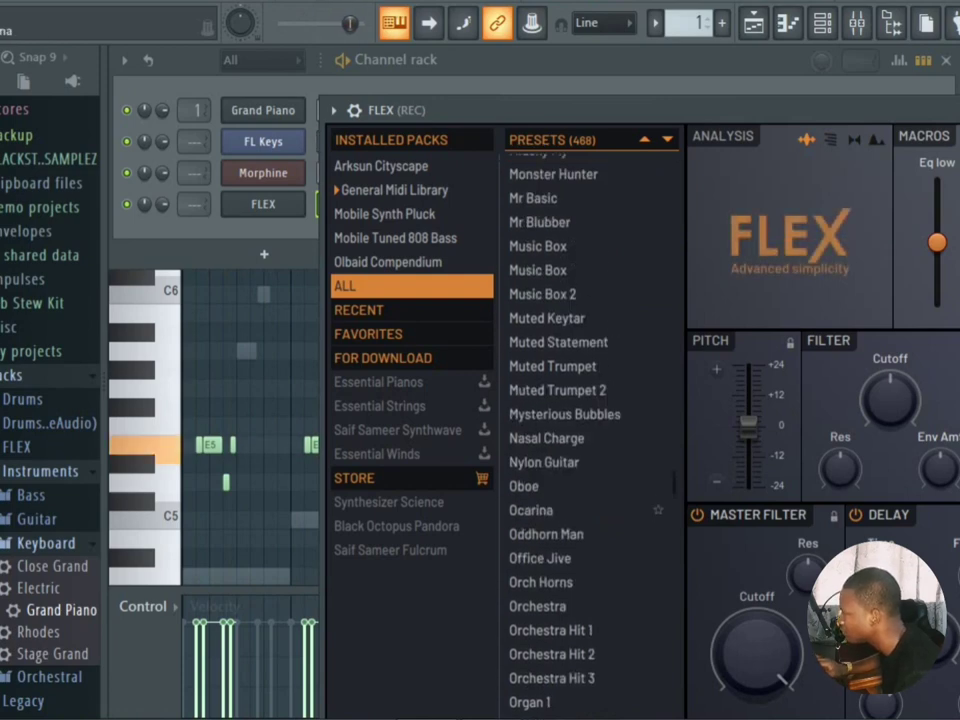
{"action": "scroll", "coordinate": [585, 502], "scroll_direction": "up", "scroll_amount": 9}
{"action": "key", "text": "space"}
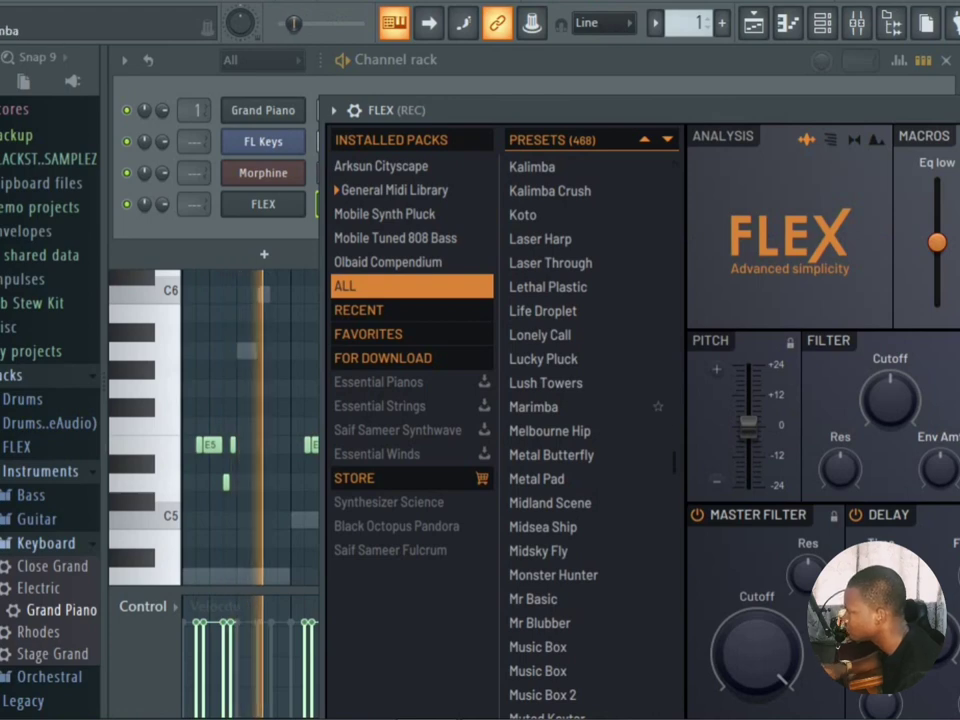
{"action": "left_click", "coordinate": [585, 407]}
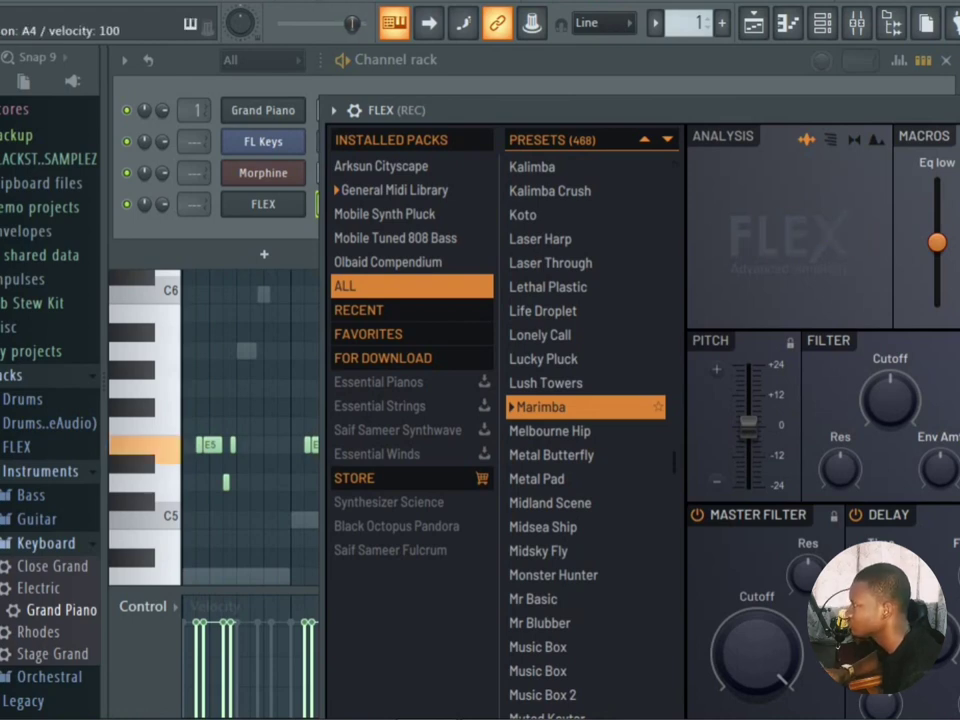
Step: Open the piano roll of the FLEX channel
{"action": "key", "text": "F6"}
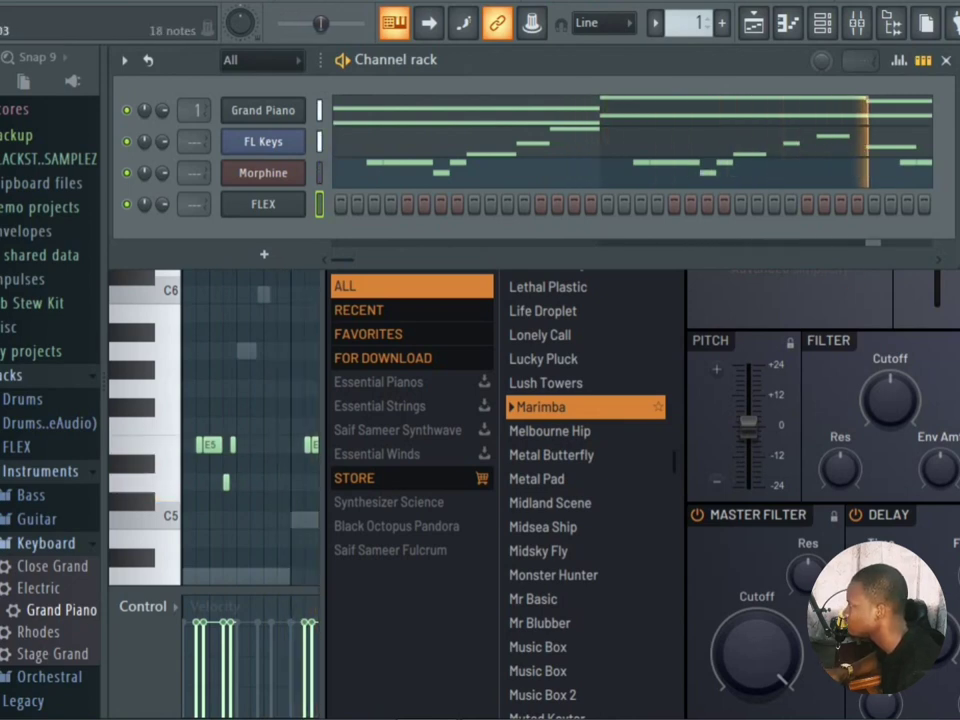
{"action": "right_click", "coordinate": [300, 202]}
{"action": "left_click", "coordinate": [330, 203]}
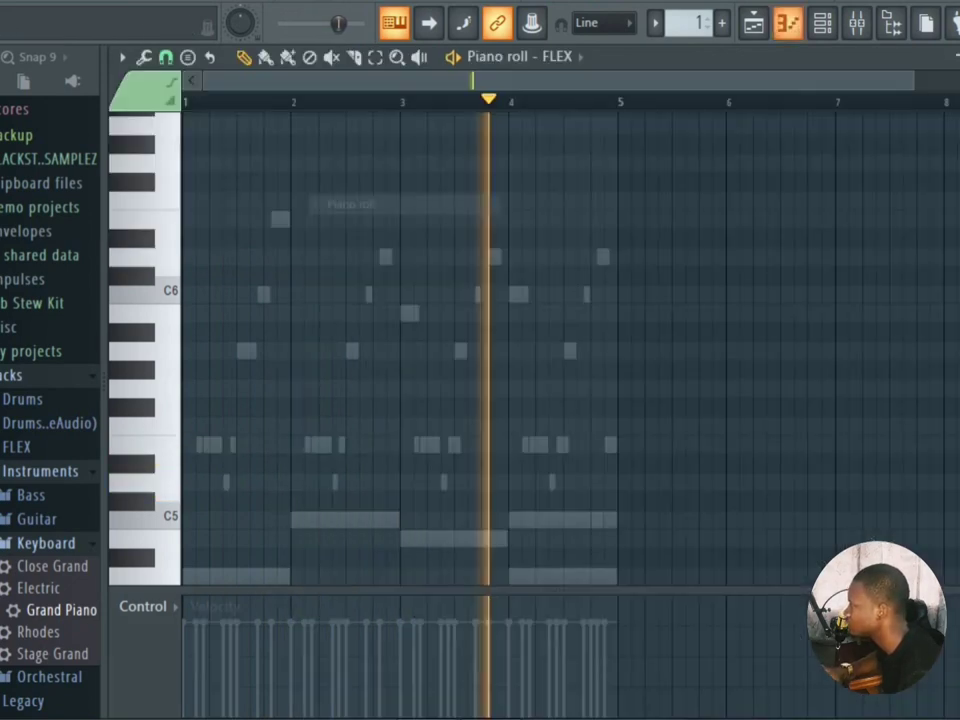
Step: Try two pairs of one-step F4 notes in bar 1, on steps 3 and 4 and steps 7 and 8
{"action": "scroll", "coordinate": [560, 340], "scroll_direction": "down", "scroll_amount": 5}
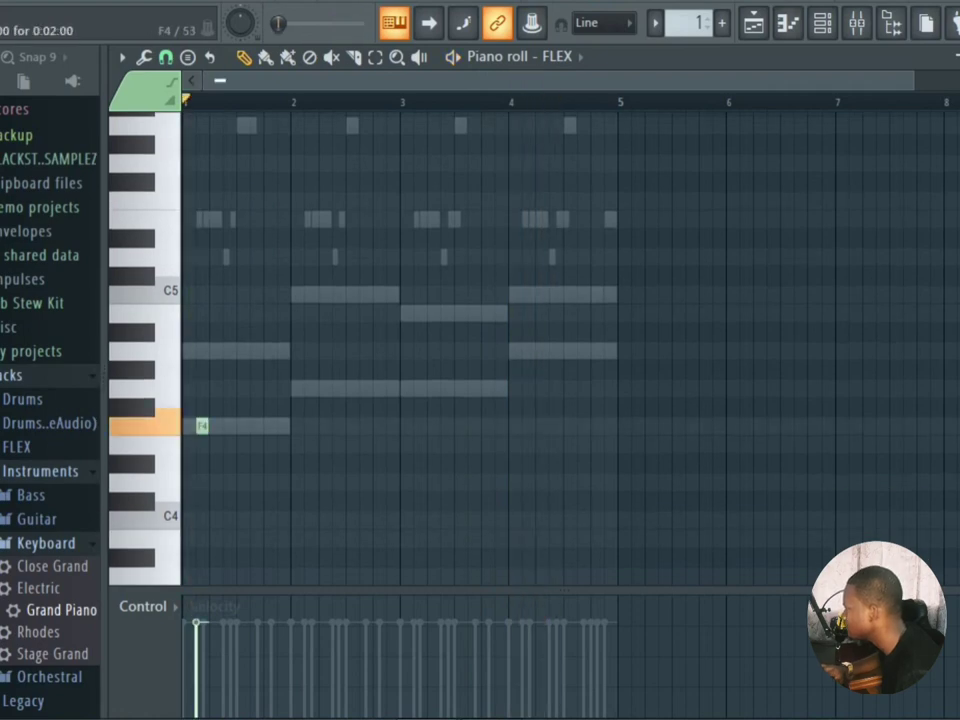
{"action": "scroll", "coordinate": [560, 340], "scroll_direction": "up", "scroll_amount": 2, "text": "ctrl"}
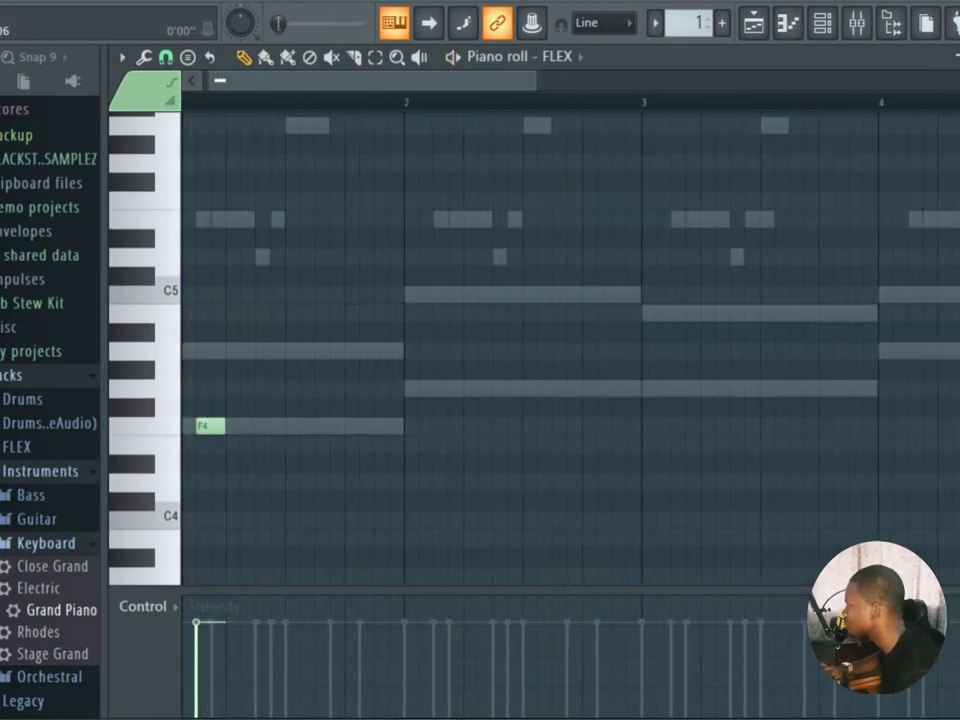
{"action": "scroll", "coordinate": [211, 426], "scroll_direction": "up", "scroll_amount": 4, "text": "ctrl"}
{"action": "left_click_drag", "start_coordinate": [250, 81], "coordinate": [232, 81]}
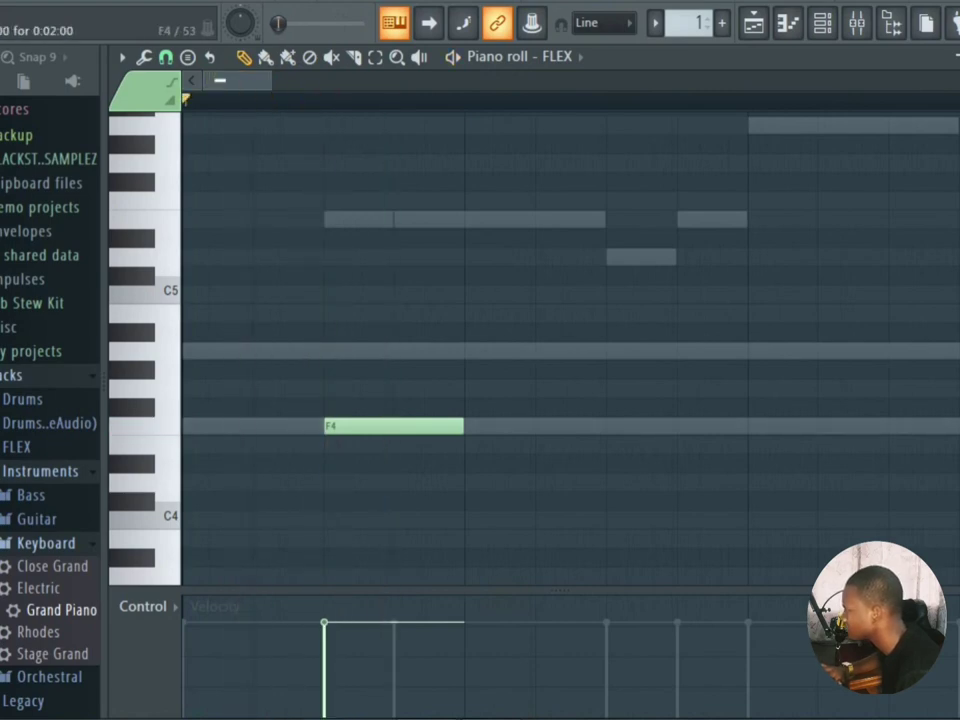
{"action": "left_click", "coordinate": [429, 426]}
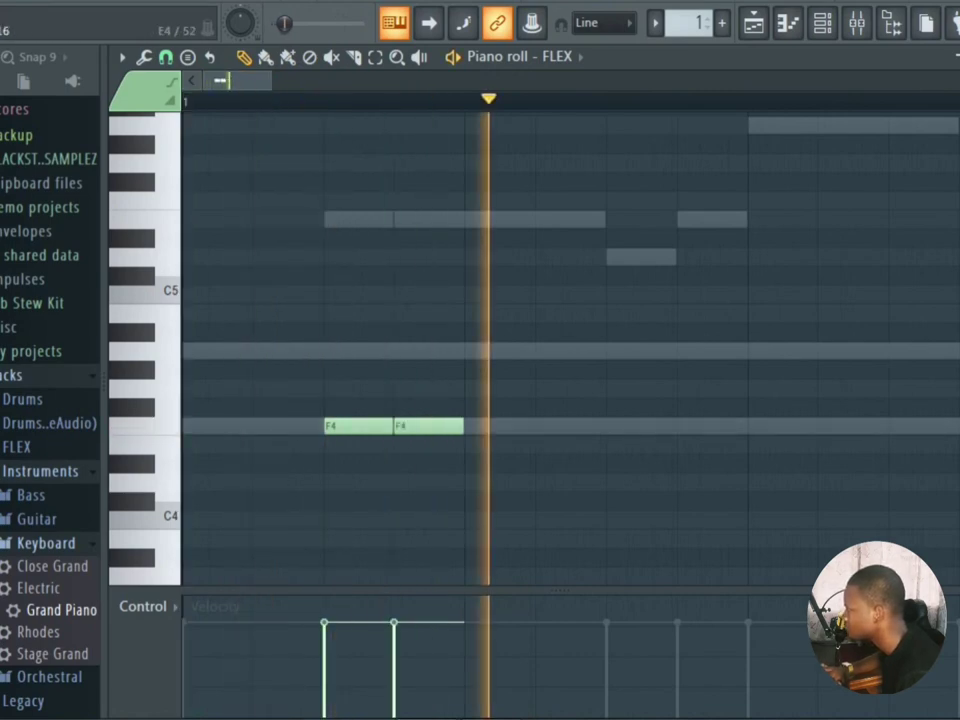
{"action": "left_click", "coordinate": [641, 426]}
{"action": "left_click", "coordinate": [712, 426]}
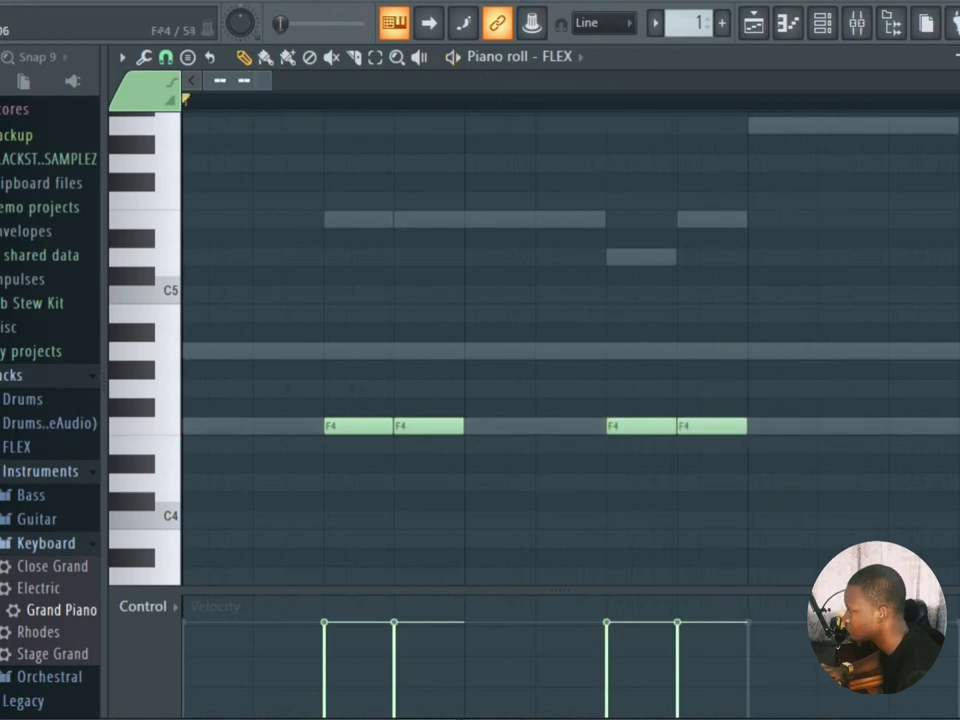
Step: Try a third pair of F4 notes on steps 11 and 12 of bar 1 and play the pattern back
{"action": "scroll", "coordinate": [718, 102], "scroll_direction": "down", "scroll_amount": 2}
{"action": "scroll", "coordinate": [570, 340], "scroll_direction": "down", "scroll_amount": 2}
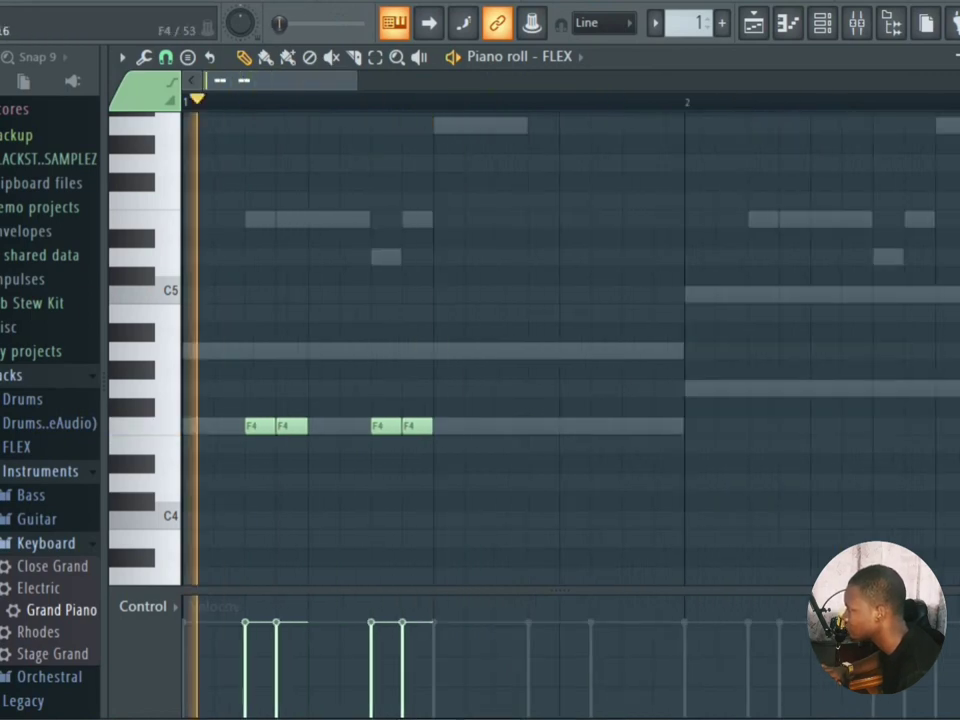
{"action": "left_click", "coordinate": [505, 426]}
{"action": "double_click", "coordinate": [540, 441]}
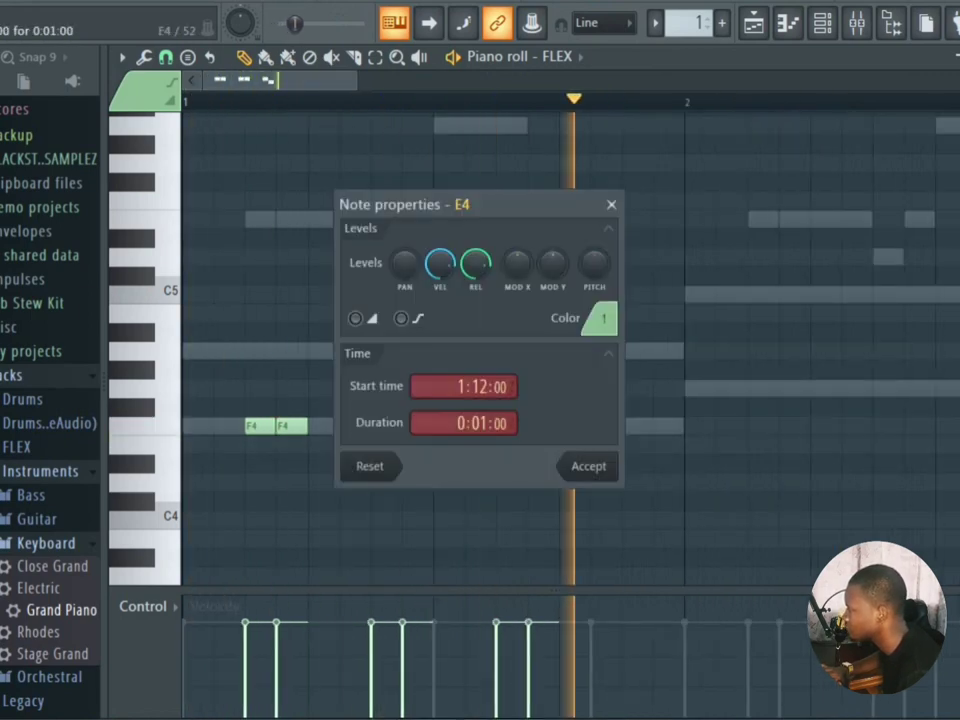
{"action": "left_click", "coordinate": [611, 205]}
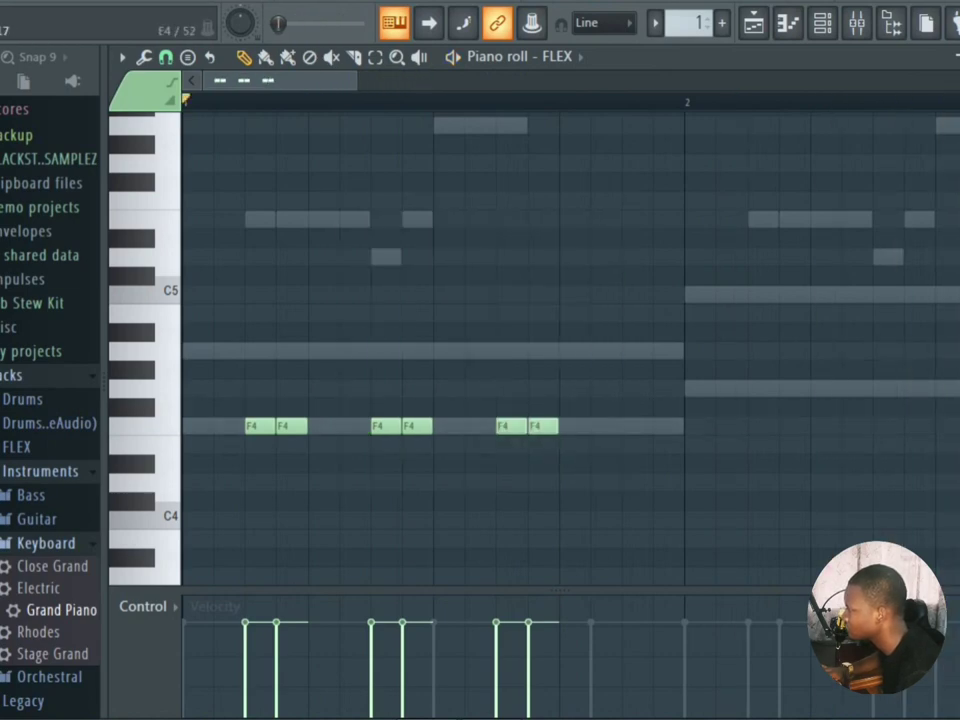
{"action": "key", "text": "space"}
Step: Delete all the FLEX F4 notes from bar 1
{"action": "right_click", "coordinate": [543, 426]}
{"action": "right_click", "coordinate": [511, 426]}
{"action": "key", "text": "space"}
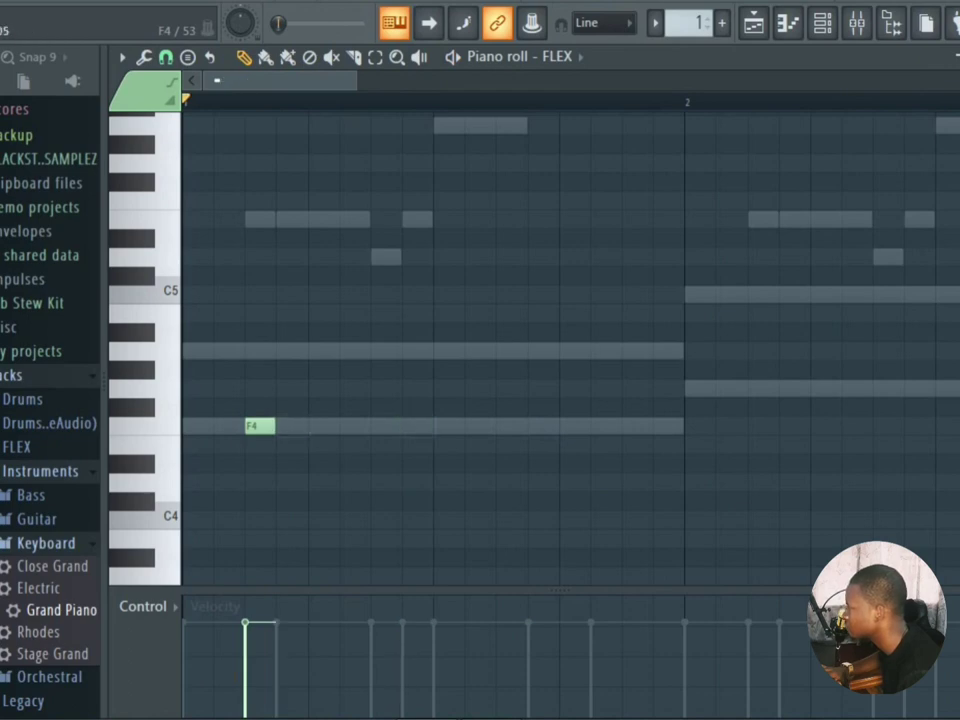
{"action": "key", "text": "space"}
{"action": "right_click", "coordinate": [259, 426]}
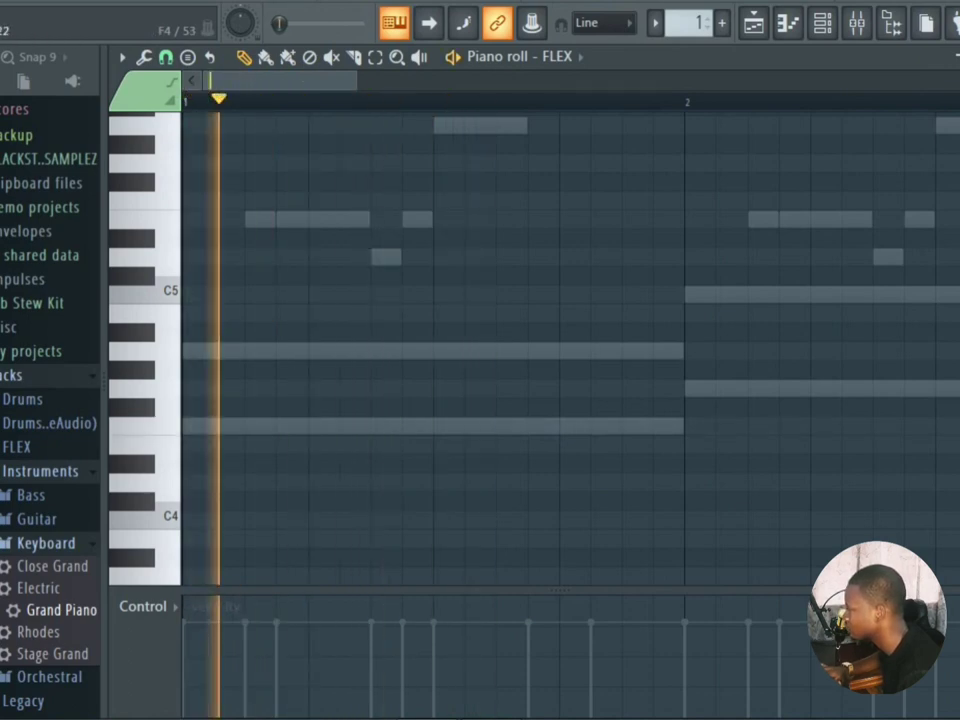
Step: Place one-step F4 and A4 note pairs on steps 9 and 12 of bar 1 in the FLEX part
{"action": "key", "text": "space"}
{"action": "left_click", "coordinate": [440, 426]}
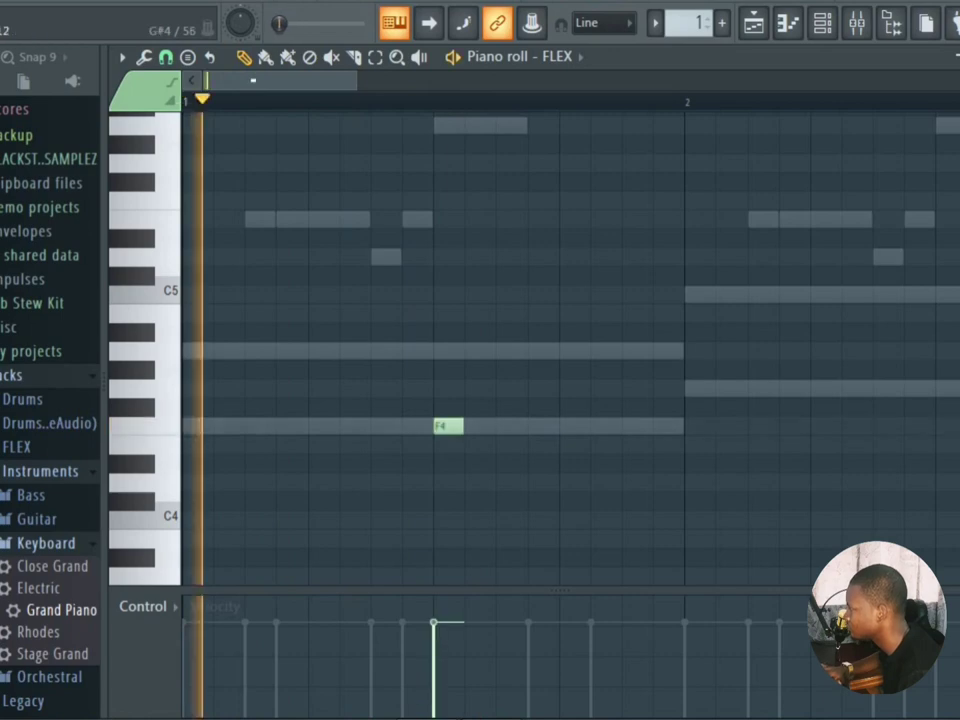
{"action": "key", "text": "space"}
{"action": "left_click", "coordinate": [440, 350]}
{"action": "key", "text": "space"}
{"action": "left_click", "coordinate": [535, 426]}
{"action": "key", "text": "space"}
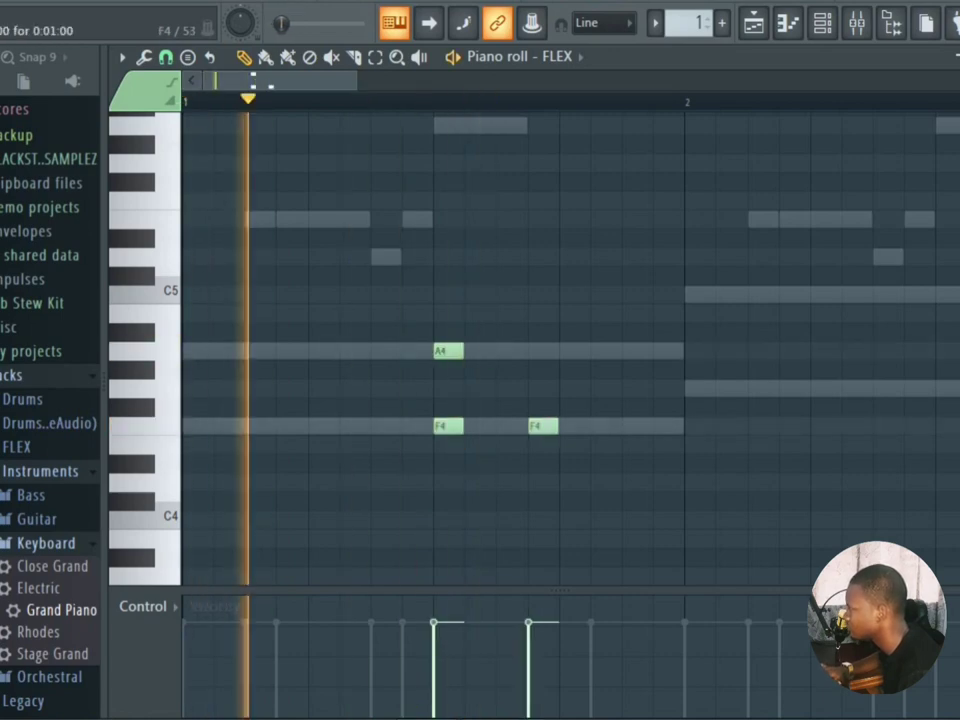
{"action": "left_click", "coordinate": [537, 350]}
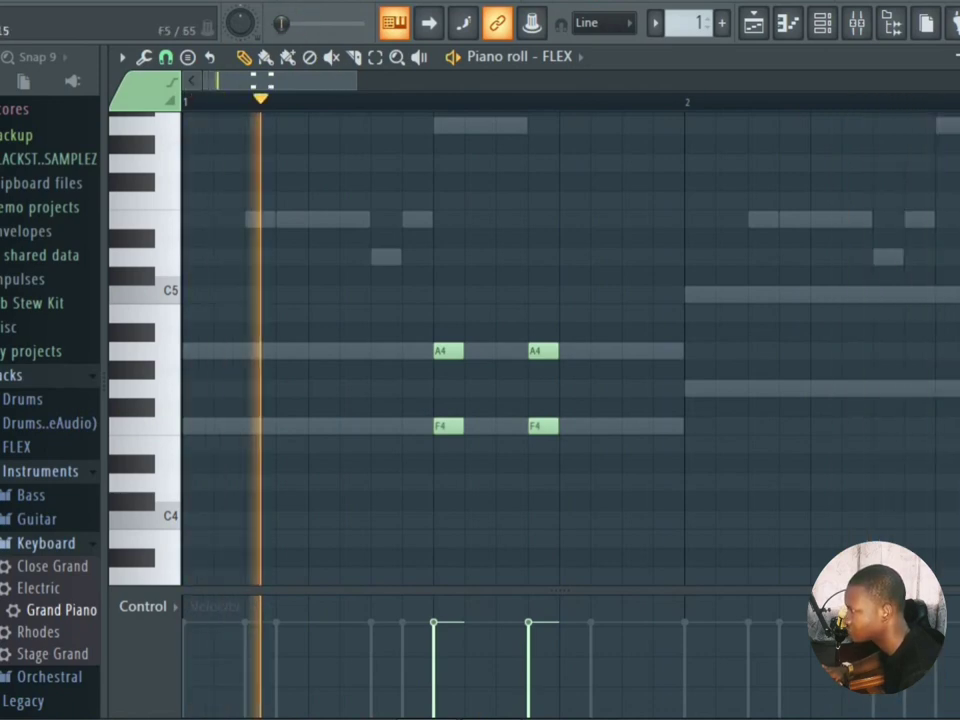
Step: Repeat the step 9 and 12 pairs with G4 and C5 in bar 2, G4 and B4 in bar 3, and A4 and C5 in bar 4
{"action": "scroll", "coordinate": [770, 102], "scroll_direction": "right", "scroll_amount": 3}
{"action": "scroll", "coordinate": [770, 102], "scroll_direction": "down", "scroll_amount": 5}
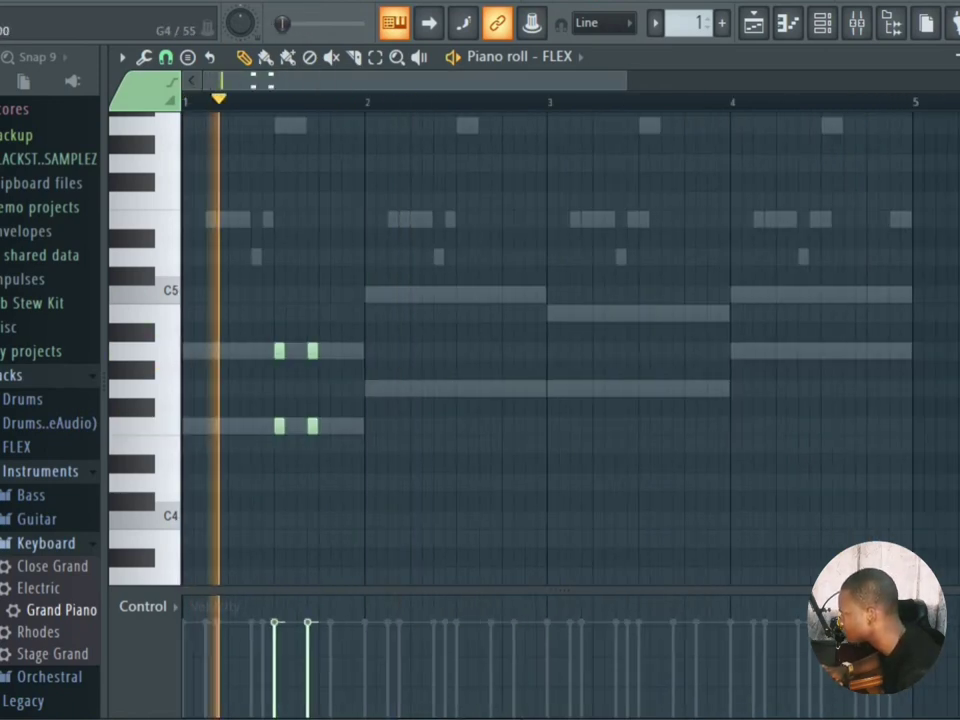
{"action": "left_click", "coordinate": [461, 388]}
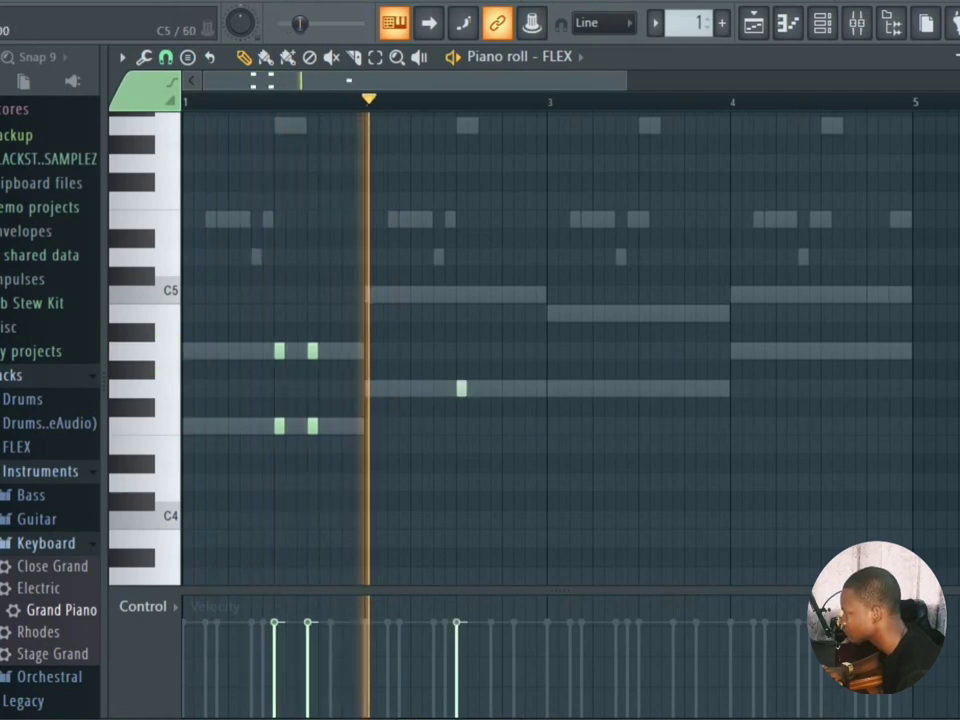
{"action": "left_click", "coordinate": [461, 295]}
{"action": "left_click", "coordinate": [507, 388]}
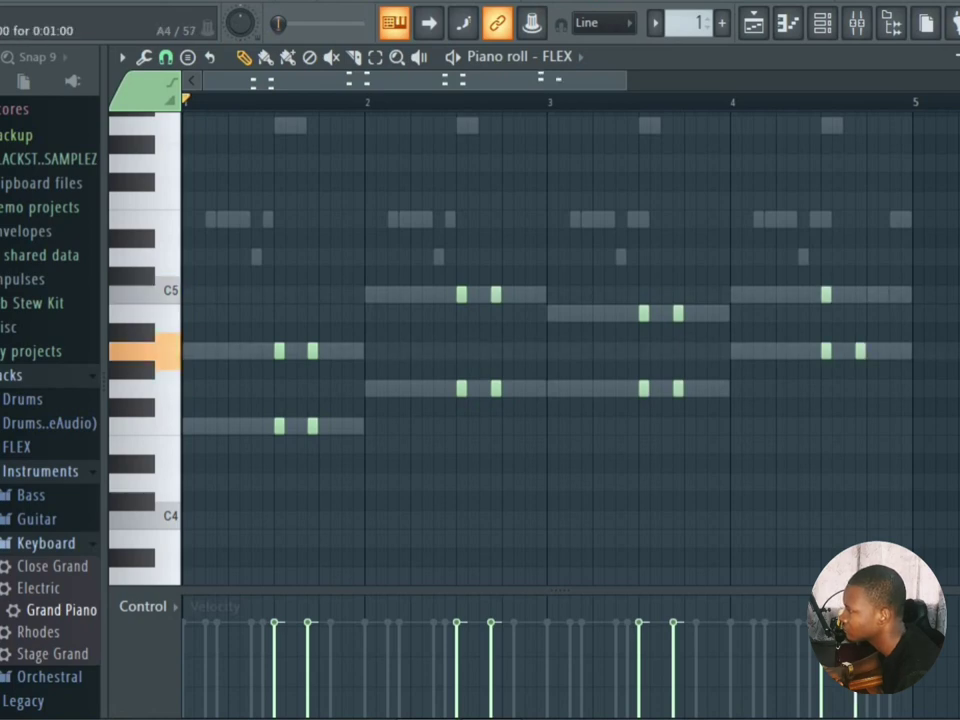
{"action": "key", "text": "space"}
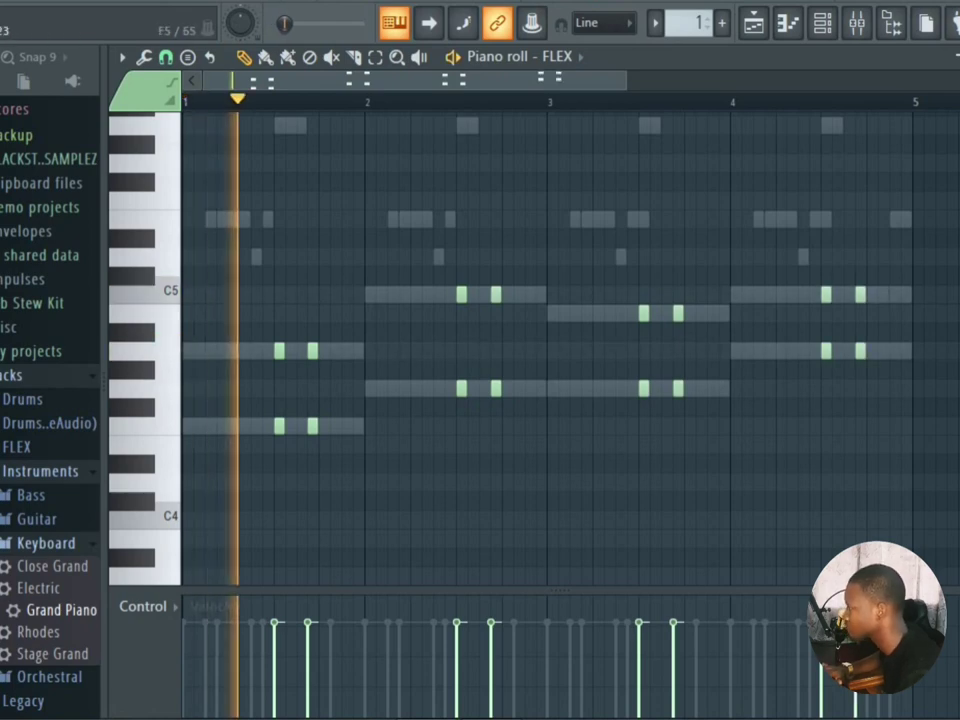
Step: Add the JEB REEM 04 sample as a new channel and program its hits on steps 1, 4, 7 and 13 of bar 1
{"action": "scroll", "coordinate": [547, 350], "scroll_direction": "down", "scroll_amount": 2}
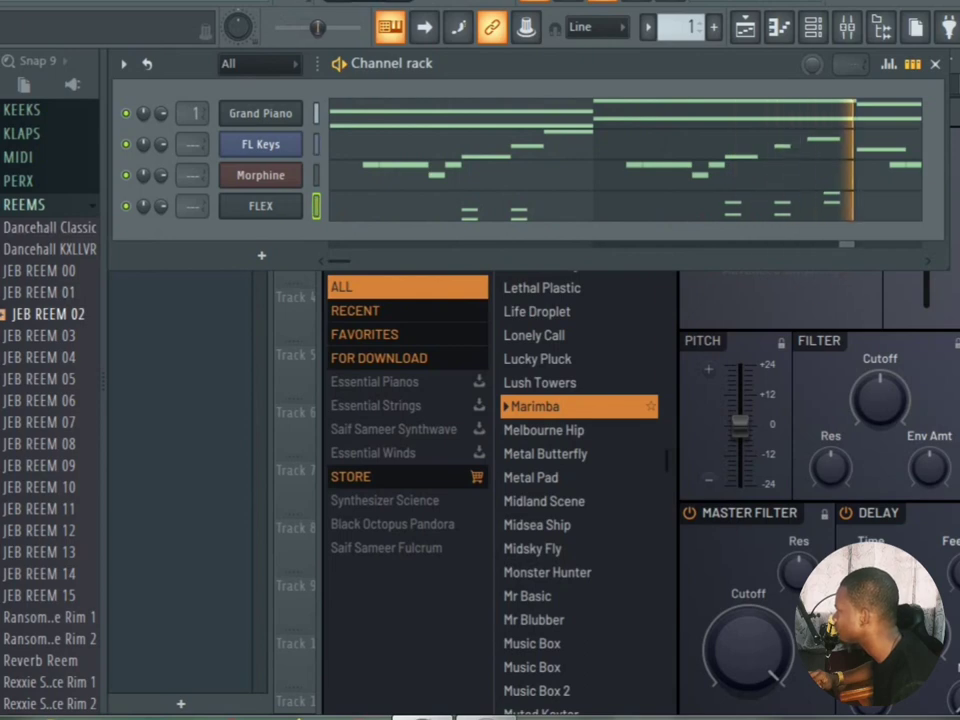
{"action": "left_click", "coordinate": [48, 357]}
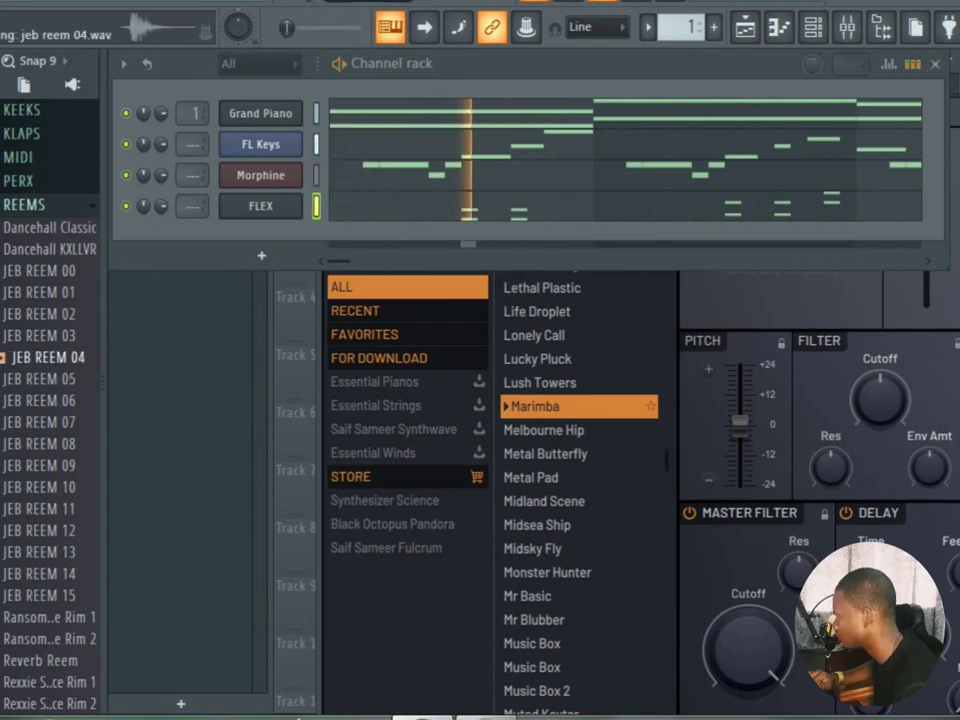
{"action": "left_click_drag", "start_coordinate": [48, 357], "coordinate": [265, 240]}
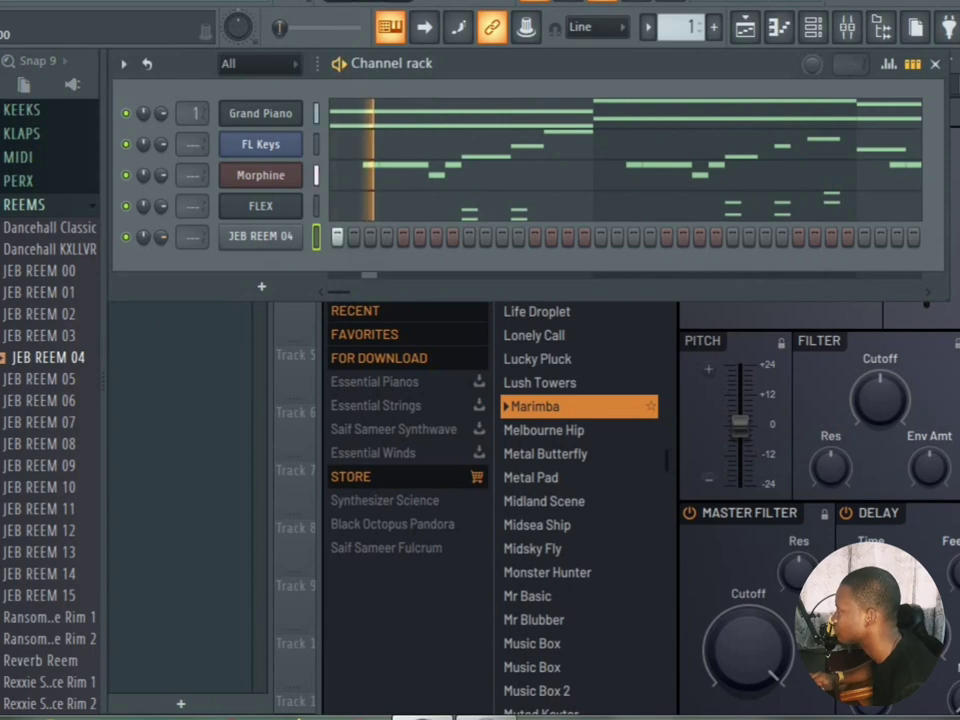
{"action": "key", "text": "space"}
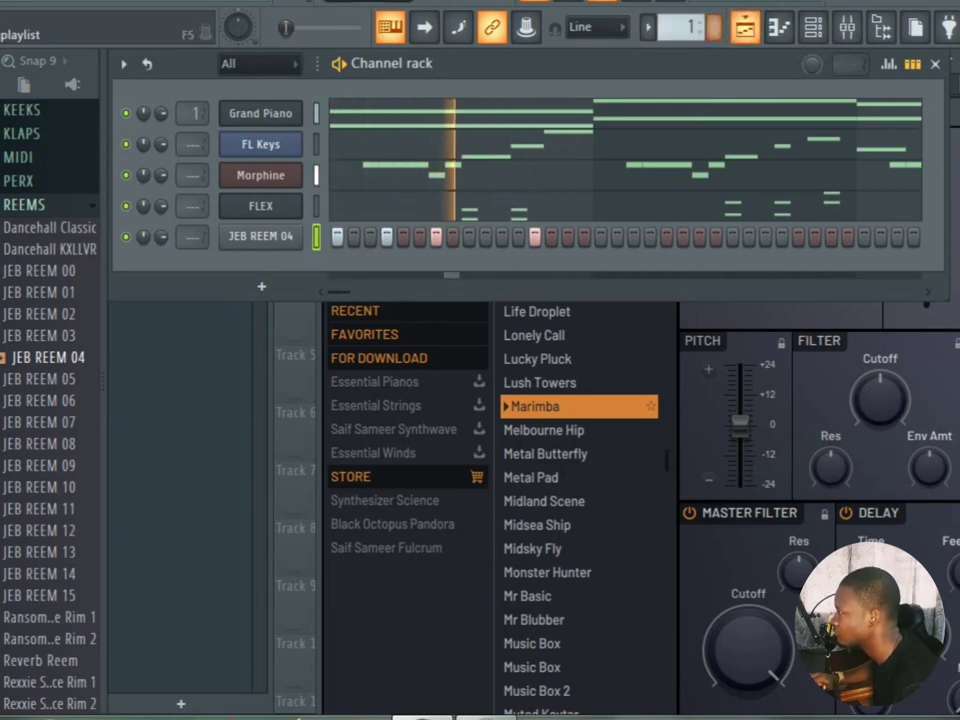
Step: Duplicate the JEB REEM 04 bar 1 hits into bars 2, 3 and 4 and play the pattern back
{"action": "left_click", "coordinate": [745, 27]}
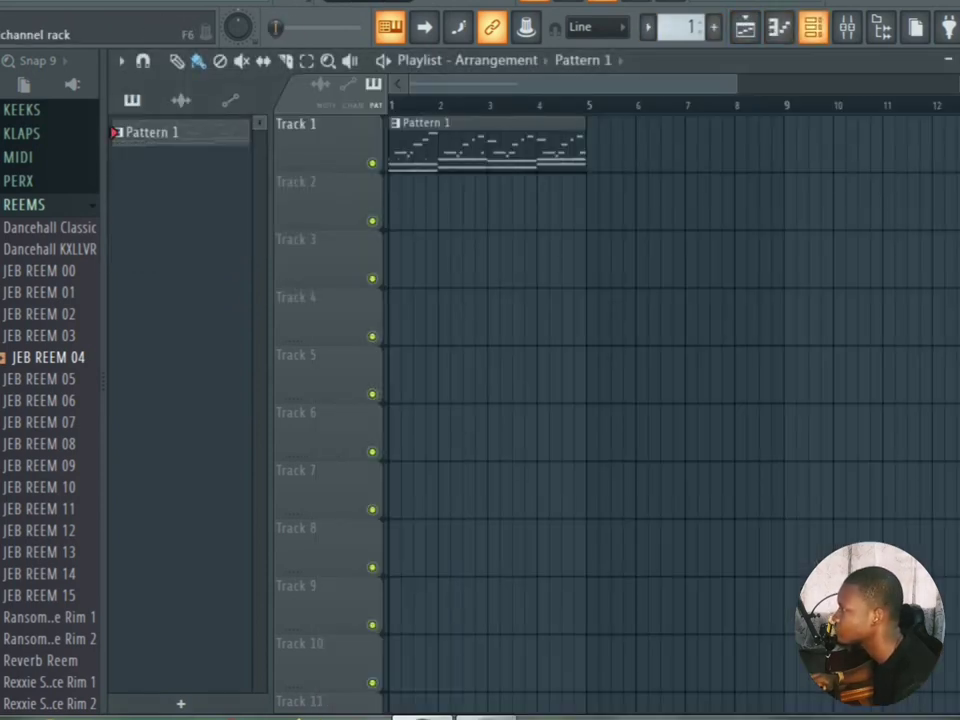
{"action": "left_click", "coordinate": [779, 27]}
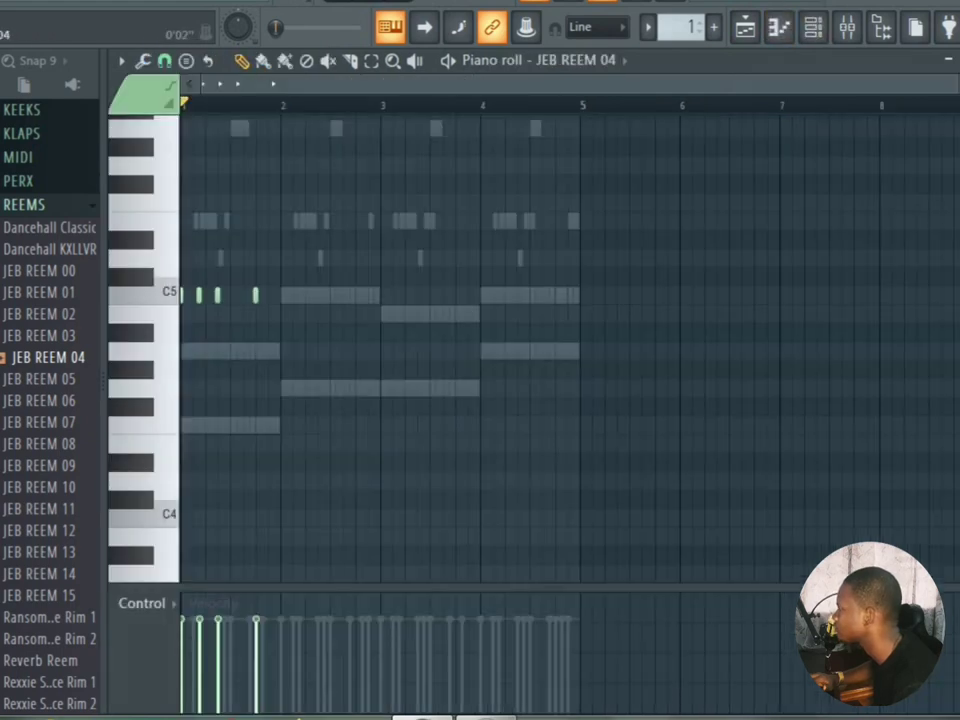
{"action": "key", "text": "ctrl+a"}
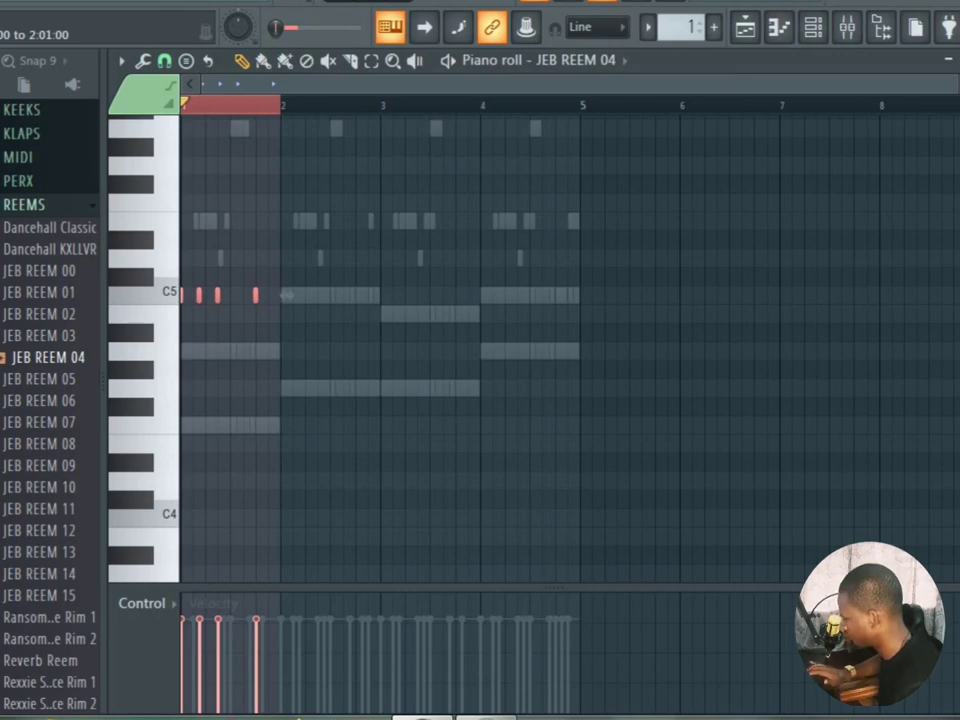
{"action": "key", "text": "ctrl+b"}
{"action": "key", "text": "ctrl+b"}
{"action": "key", "text": "ctrl+b"}
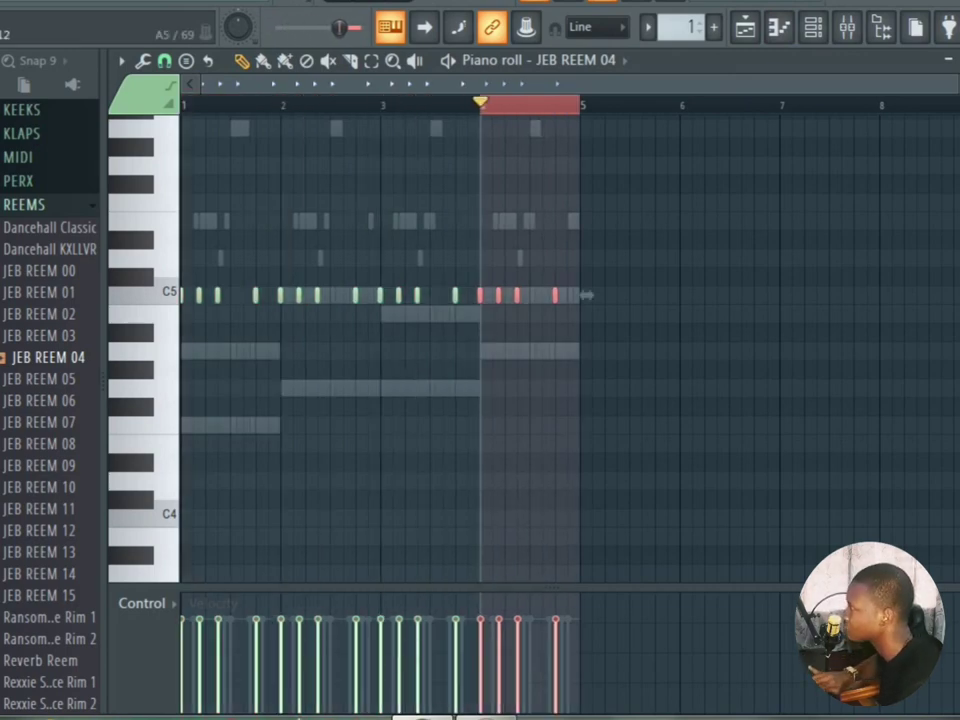
{"action": "key", "text": "ctrl+d"}
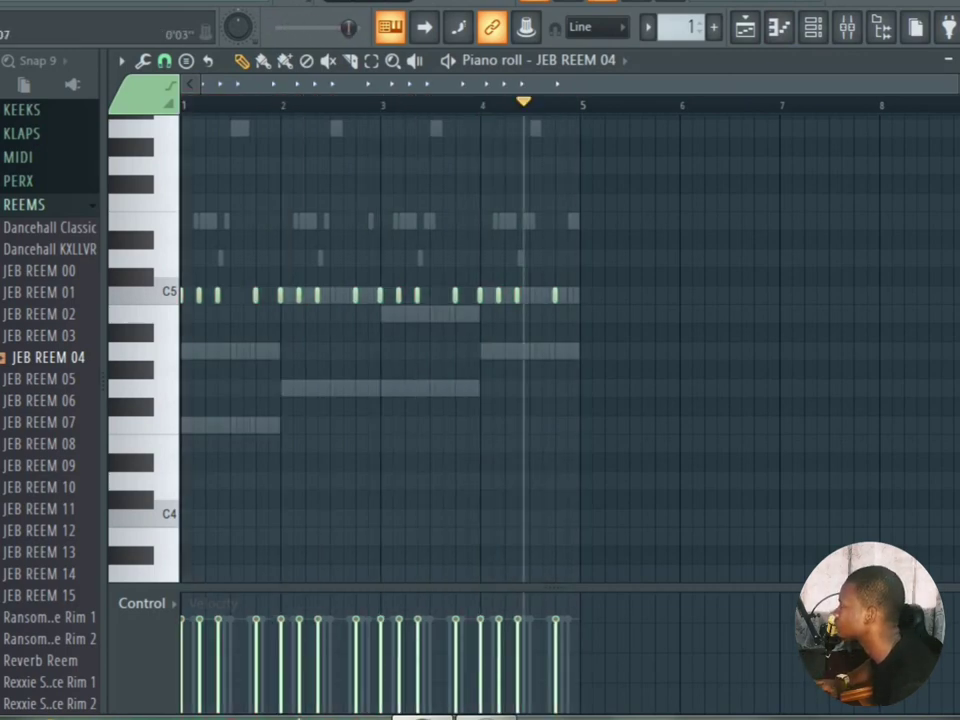
{"action": "key", "text": "space"}
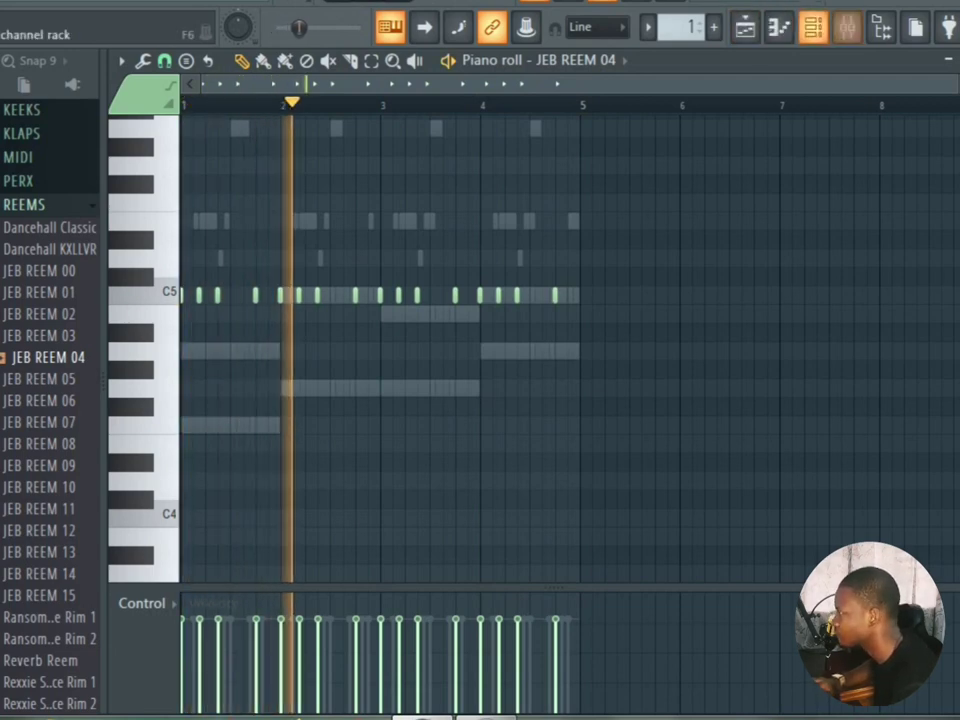
Step: Audition JEB REEM 05 and try adding it as a separate channel below JEB REEM 04
{"action": "left_click", "coordinate": [813, 27]}
{"action": "left_click", "coordinate": [48, 379]}
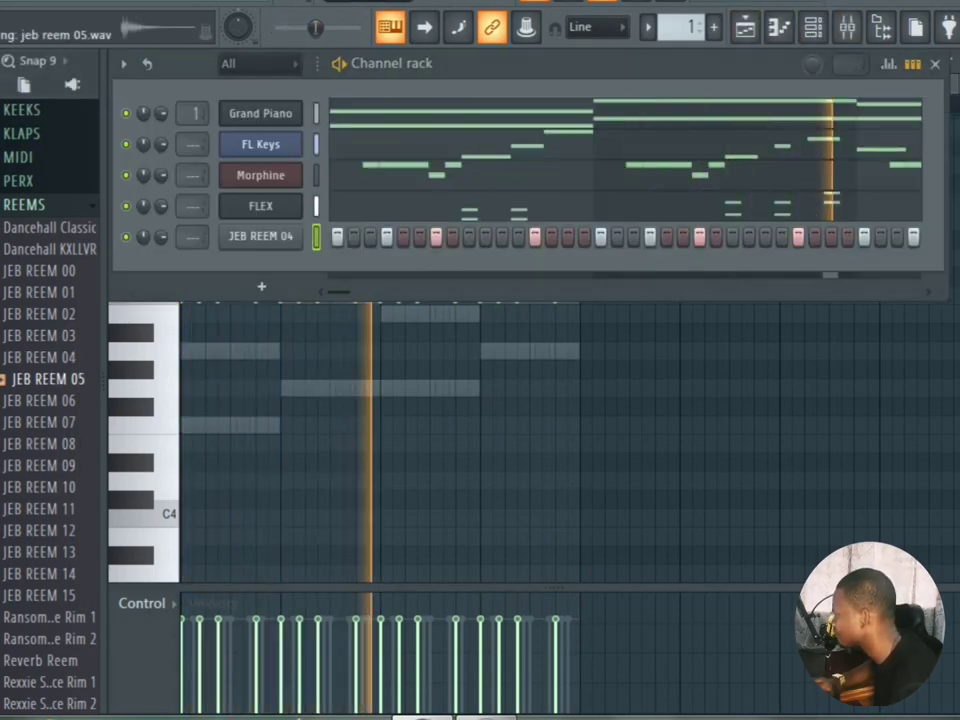
{"action": "key", "text": "space"}
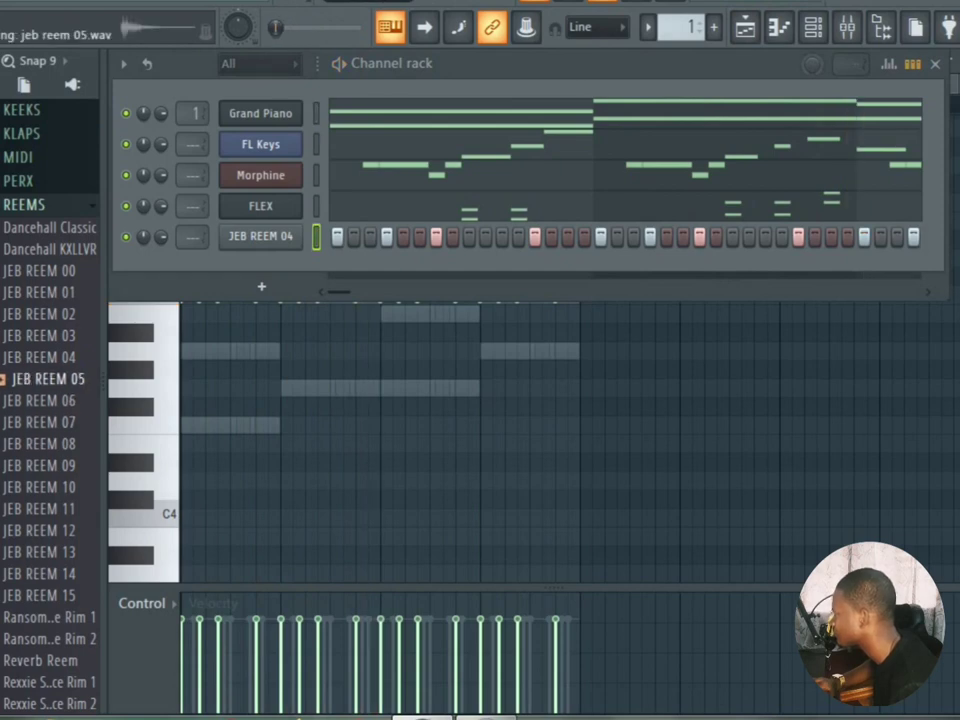
{"action": "left_click_drag", "start_coordinate": [48, 379], "coordinate": [125, 362]}
{"action": "left_click_drag", "start_coordinate": [190, 314], "coordinate": [205, 318]}
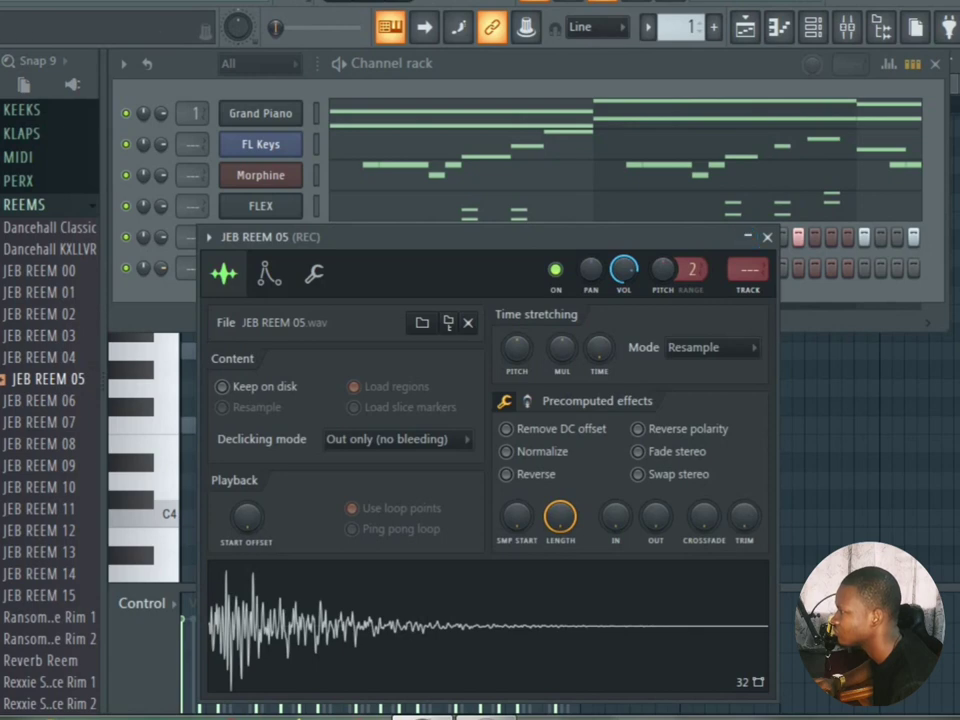
{"action": "key", "text": "Escape"}
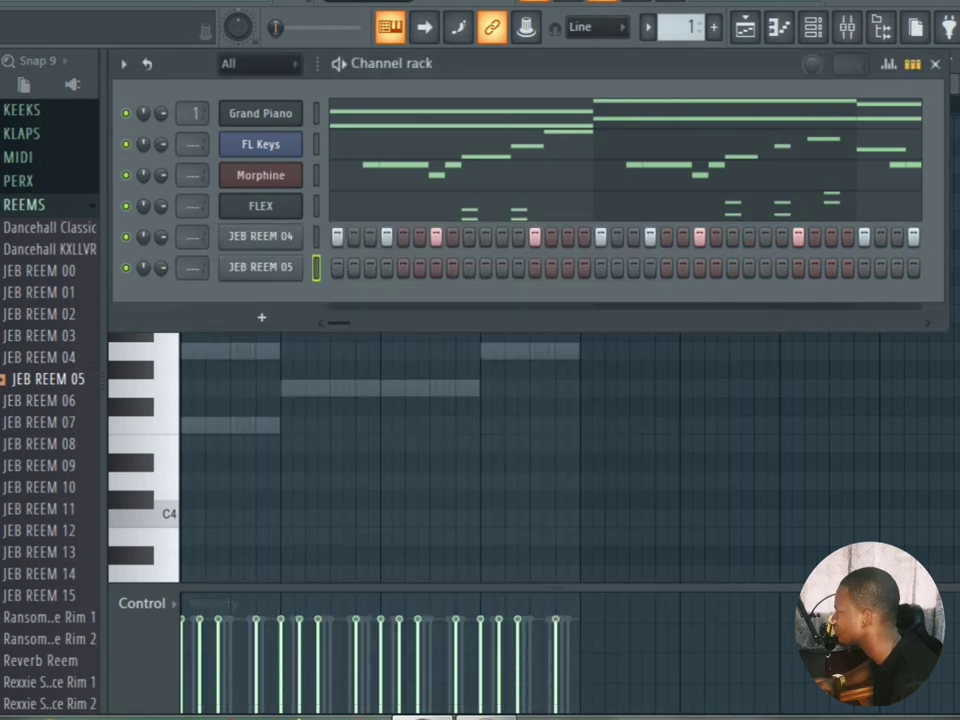
Step: Delete the separate JEB REEM 05 channel
{"action": "right_click", "coordinate": [275, 267]}
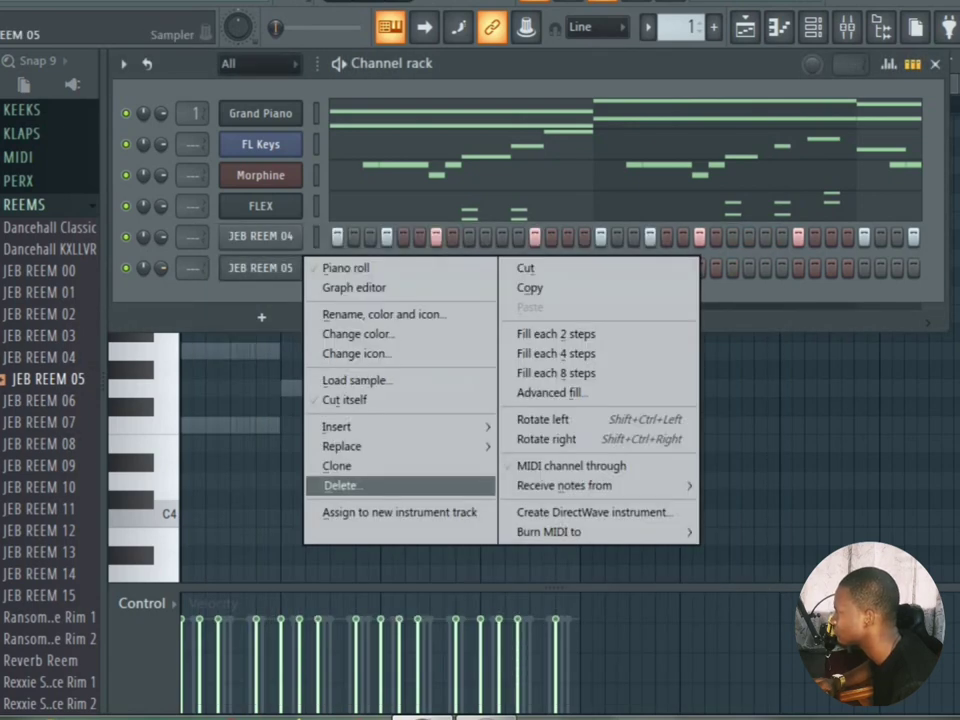
{"action": "left_click", "coordinate": [340, 486]}
{"action": "key", "text": "Return"}
Step: Play the pattern and replace the rim channel's sample with JEB REEM 07, keeping its programmed hits
{"action": "key", "text": "space"}
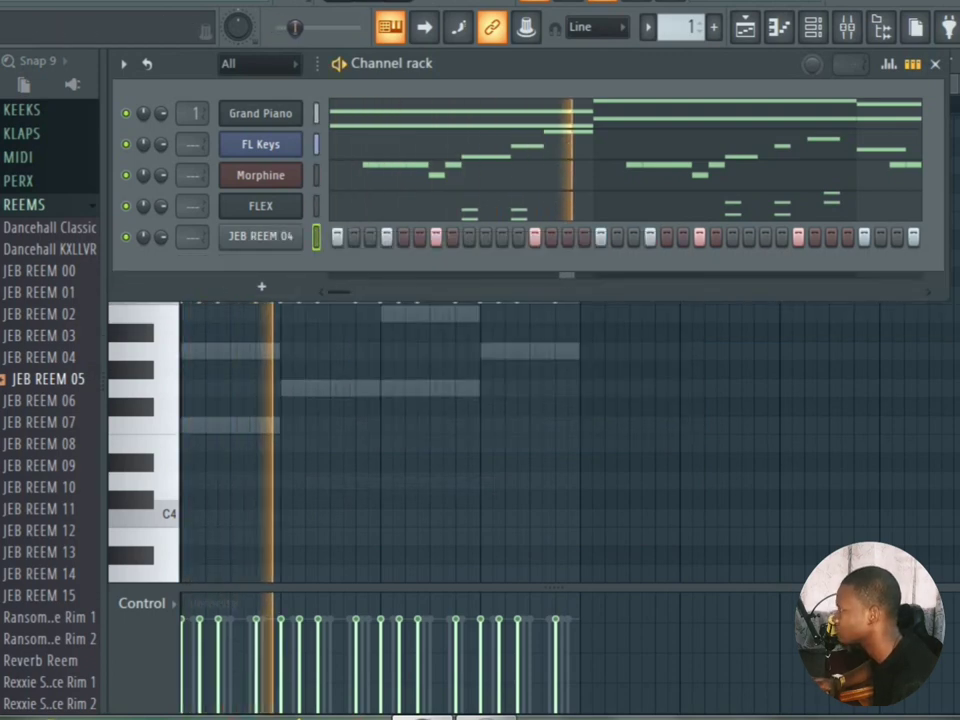
{"action": "left_click_drag", "start_coordinate": [600, 64], "coordinate": [650, 91]}
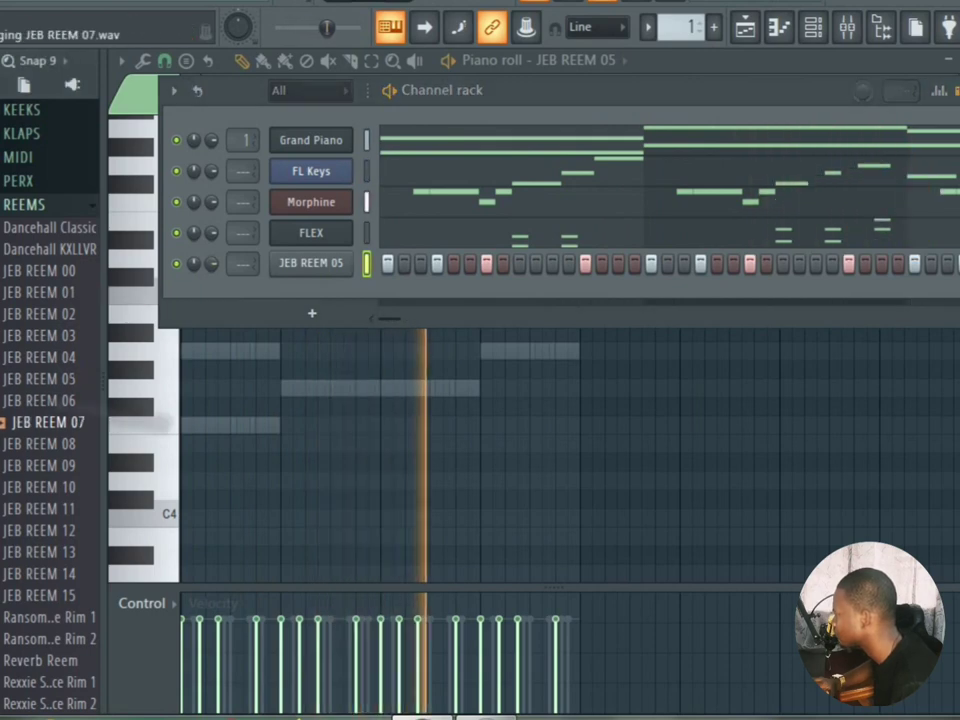
{"action": "left_click_drag", "start_coordinate": [48, 422], "coordinate": [311, 262]}
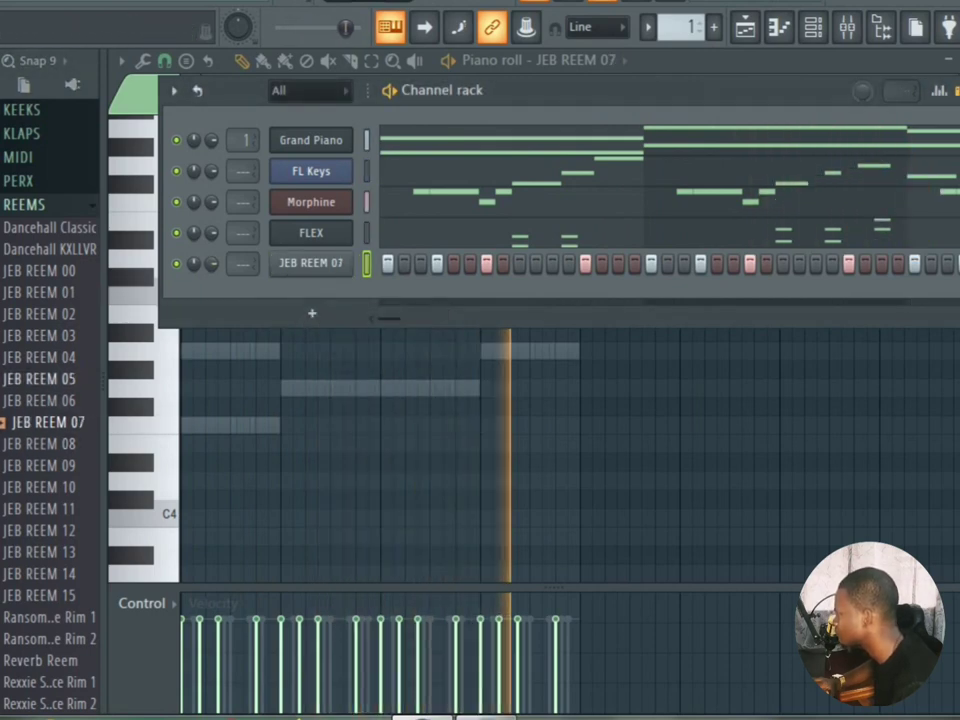
Step: Audition other rim samples, add JEB REEM 02 as a new channel and place hits on step 12 of bars 1 and 2
{"action": "left_click", "coordinate": [48, 336]}
{"action": "key", "text": "space"}
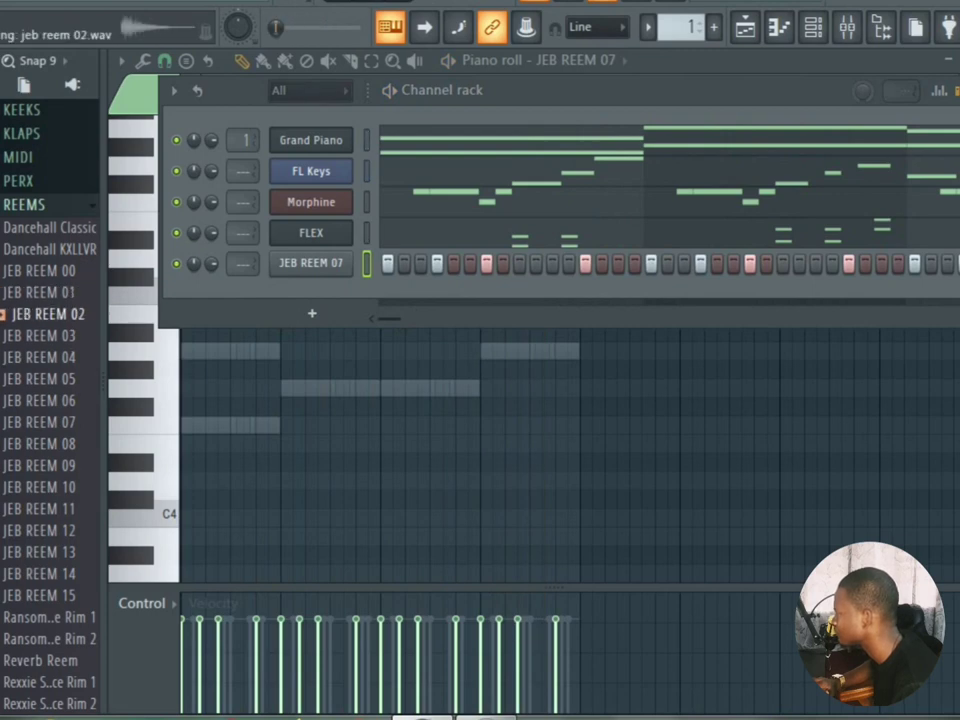
{"action": "key", "text": "space"}
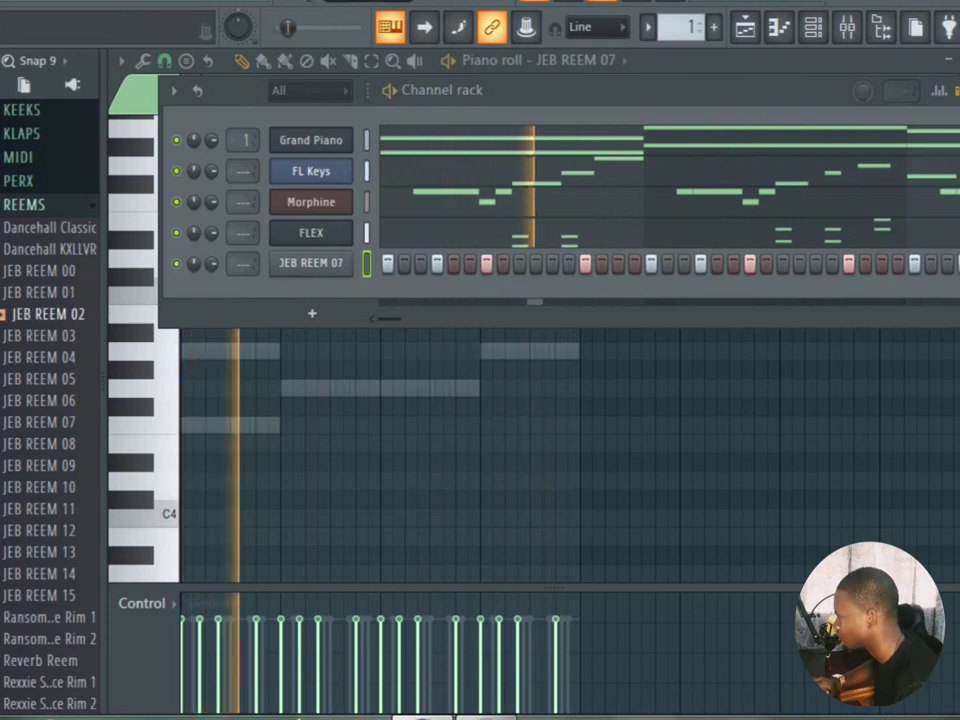
{"action": "left_click_drag", "start_coordinate": [48, 314], "coordinate": [310, 280]}
{"action": "key", "text": "space"}
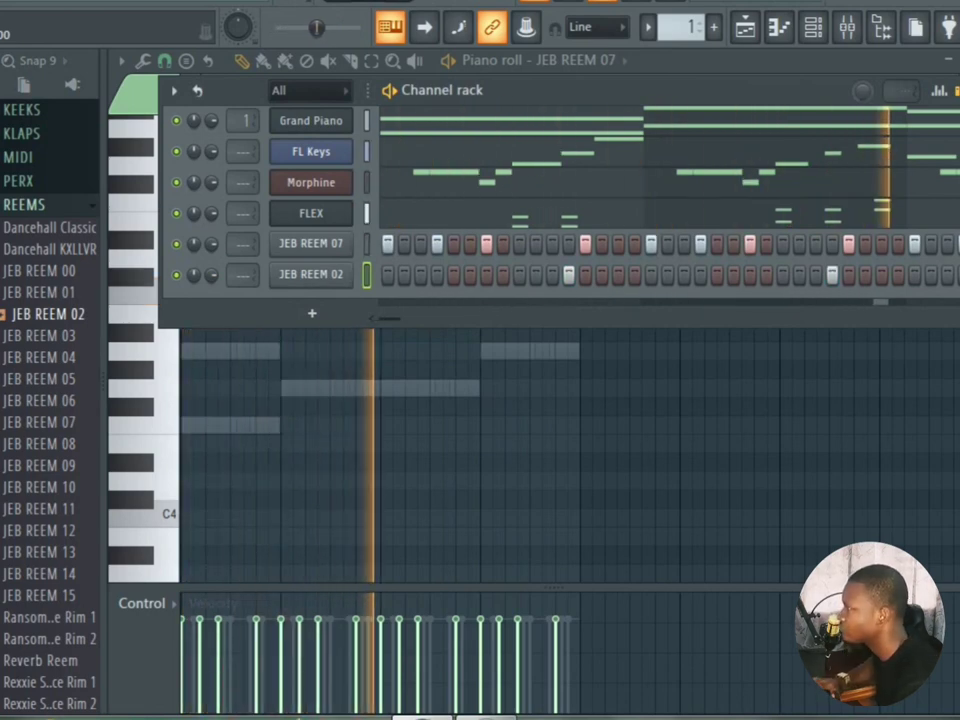
Step: Stop playback, maximize the piano roll and switch it to the JEB REEM 02 channel
{"action": "key", "text": "space"}
{"action": "key", "text": "F7"}
{"action": "key", "text": "Return"}
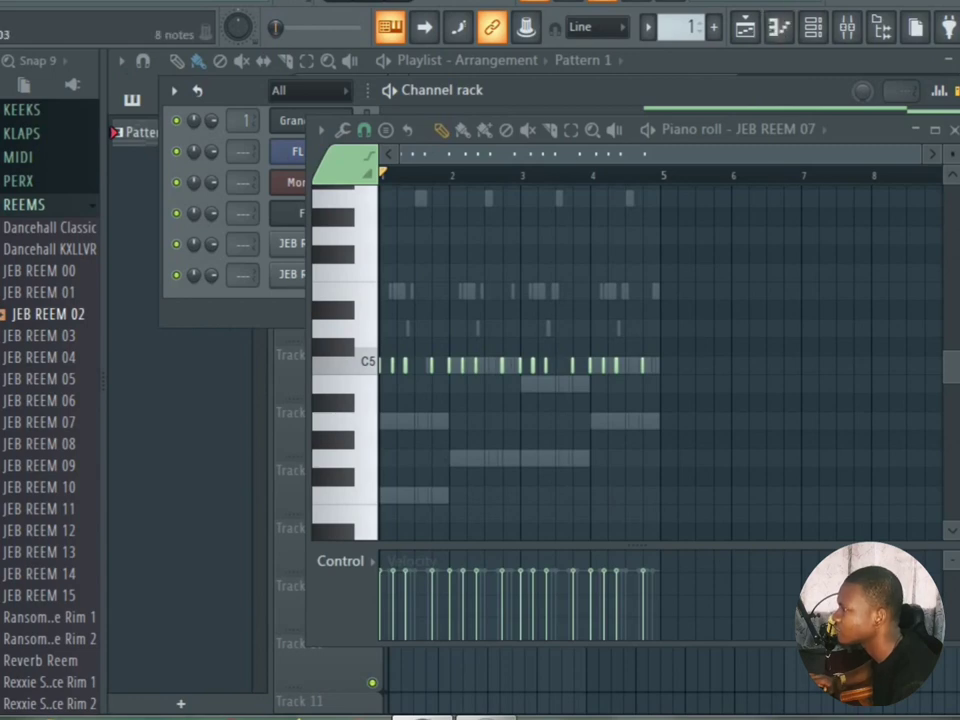
{"action": "left_click", "coordinate": [934, 130]}
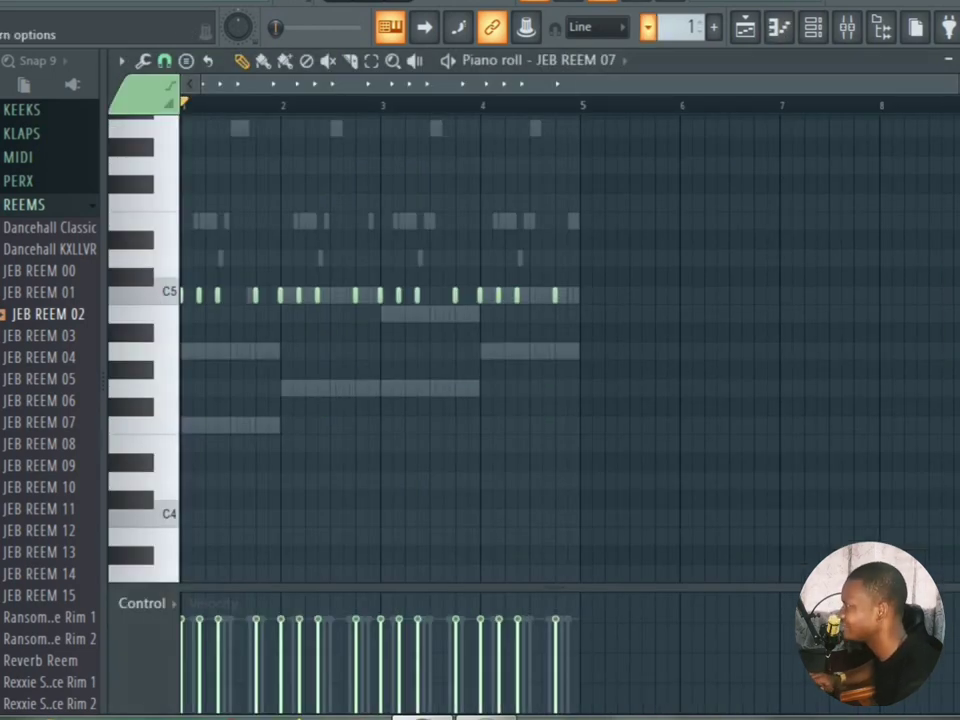
{"action": "left_click", "coordinate": [584, 61]}
{"action": "left_click", "coordinate": [586, 198]}
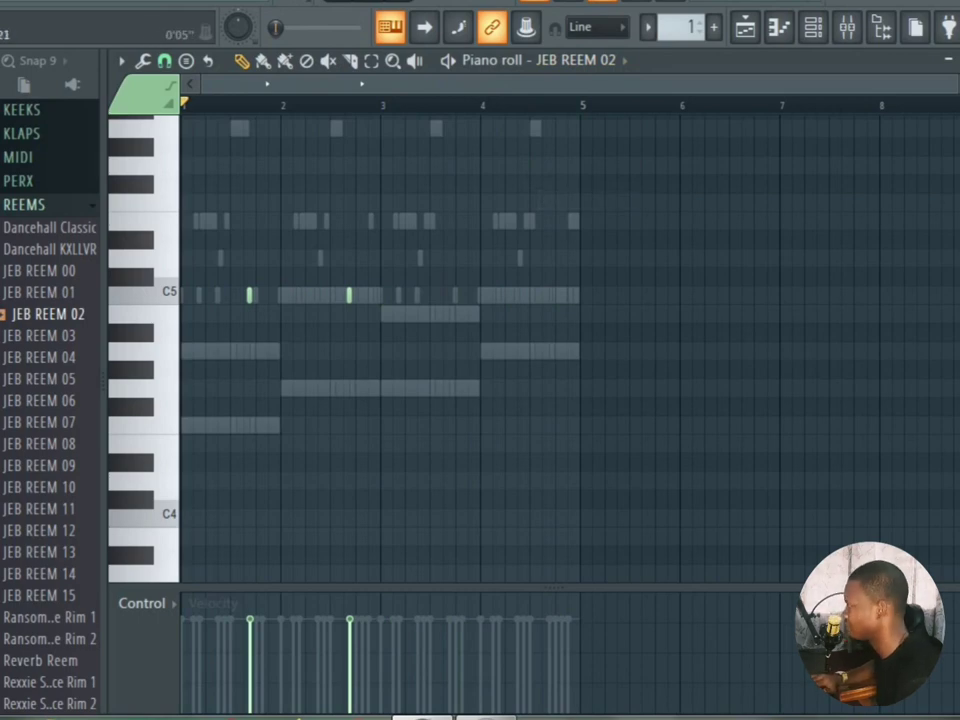
Step: Duplicate the JEB REEM 02 hits from bars 1 and 2 into bars 3 and 4 and play the pattern back
{"action": "left_click_drag", "start_coordinate": [381, 104], "coordinate": [183, 104]}
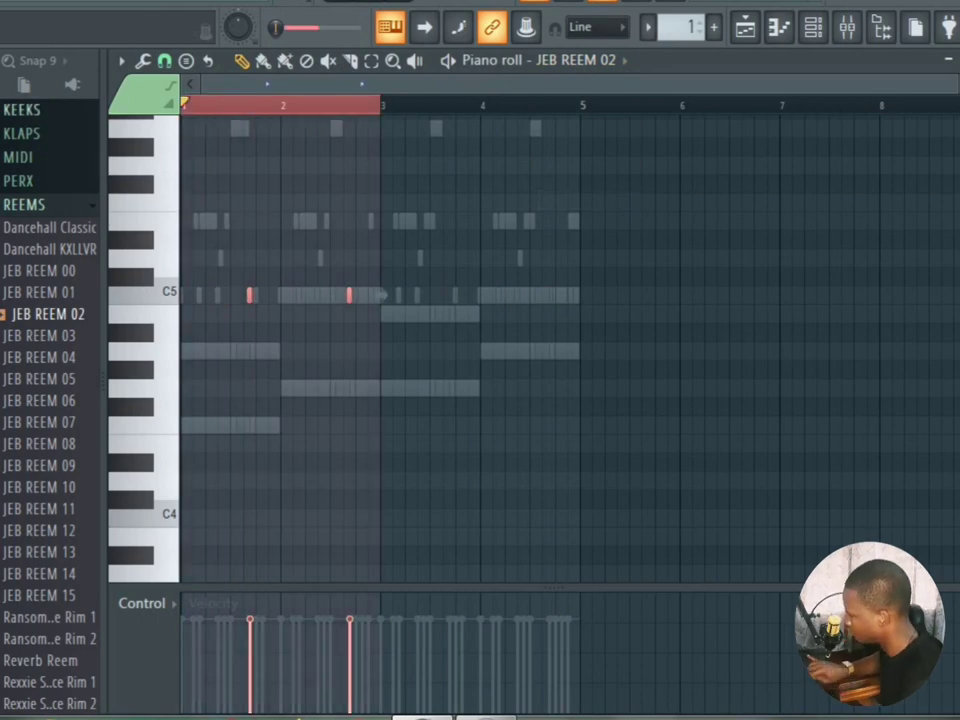
{"action": "key", "text": "ctrl+b"}
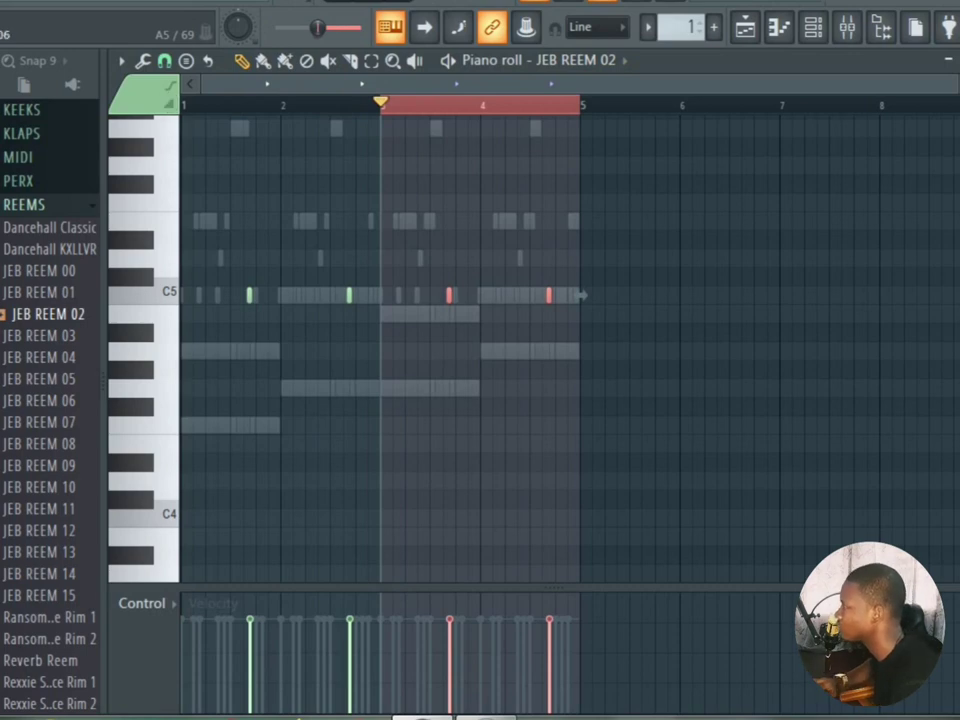
{"action": "key", "text": "ctrl+d"}
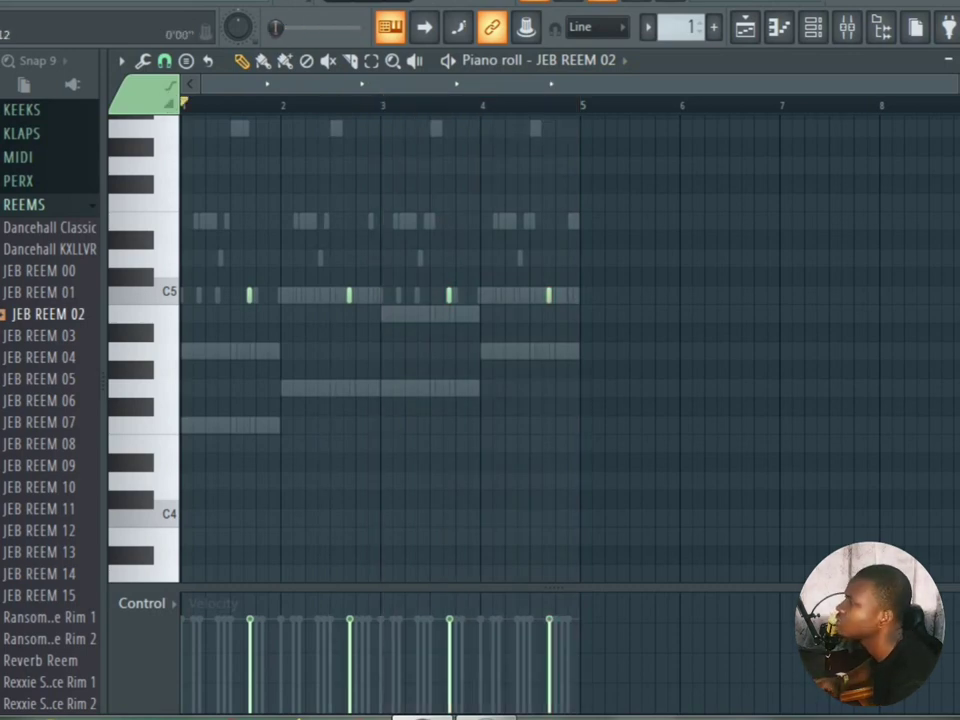
{"action": "key", "text": "space"}
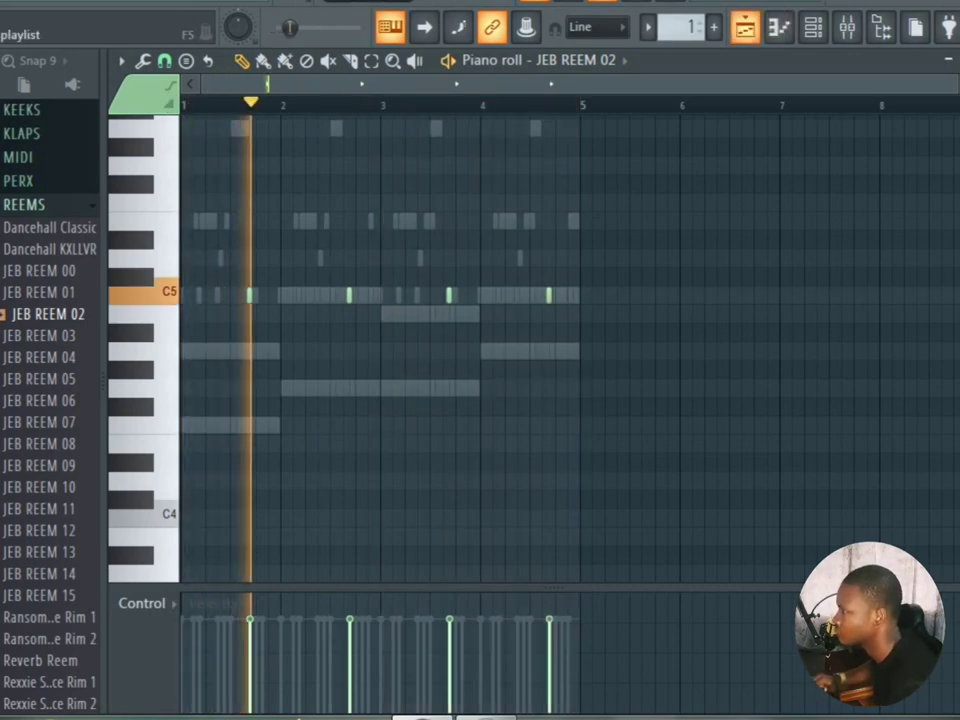
Step: Audition the BSRODU 2 sample from the Roll x Fills folder of the drum kit against the playing pattern
{"action": "key", "text": "F6"}
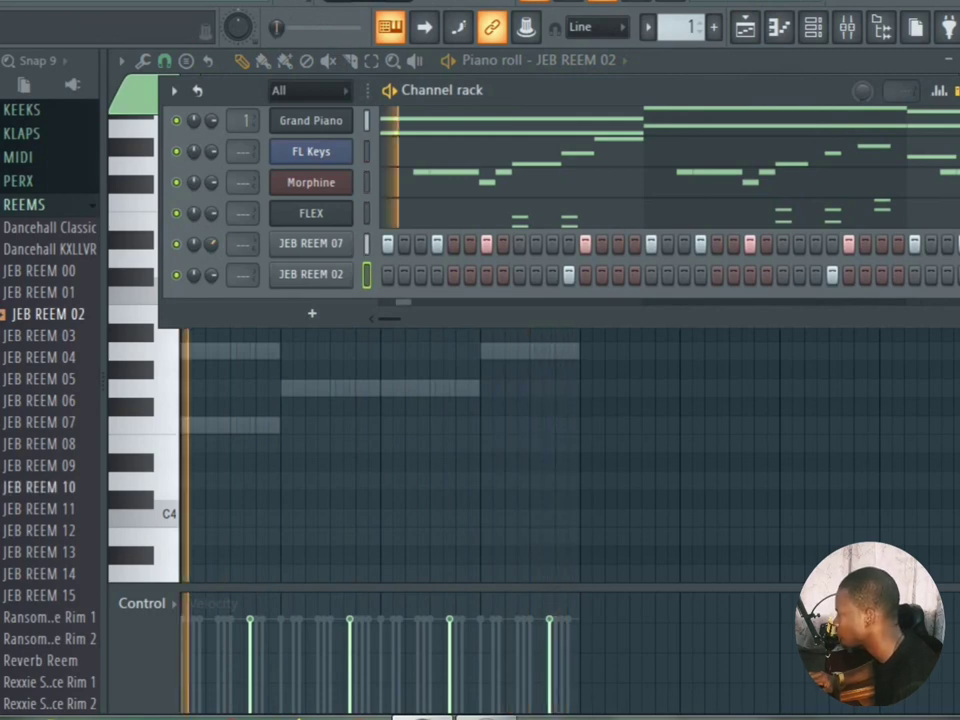
{"action": "scroll", "coordinate": [45, 487], "scroll_direction": "up", "scroll_amount": 3}
{"action": "left_click", "coordinate": [40, 463]}
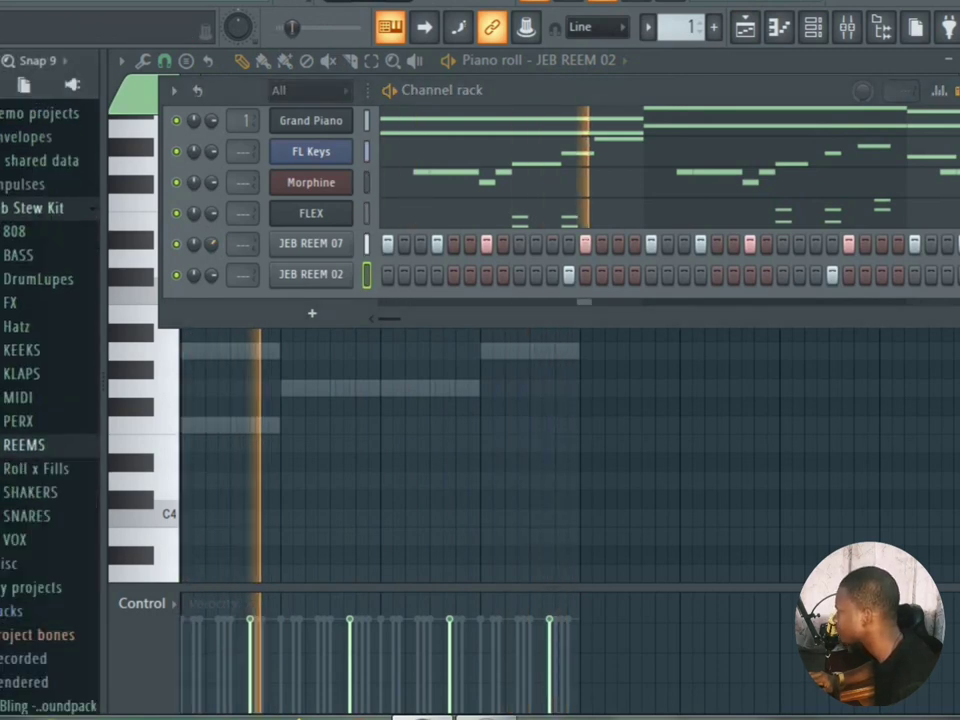
{"action": "scroll", "coordinate": [40, 450], "scroll_direction": "down", "scroll_amount": 2}
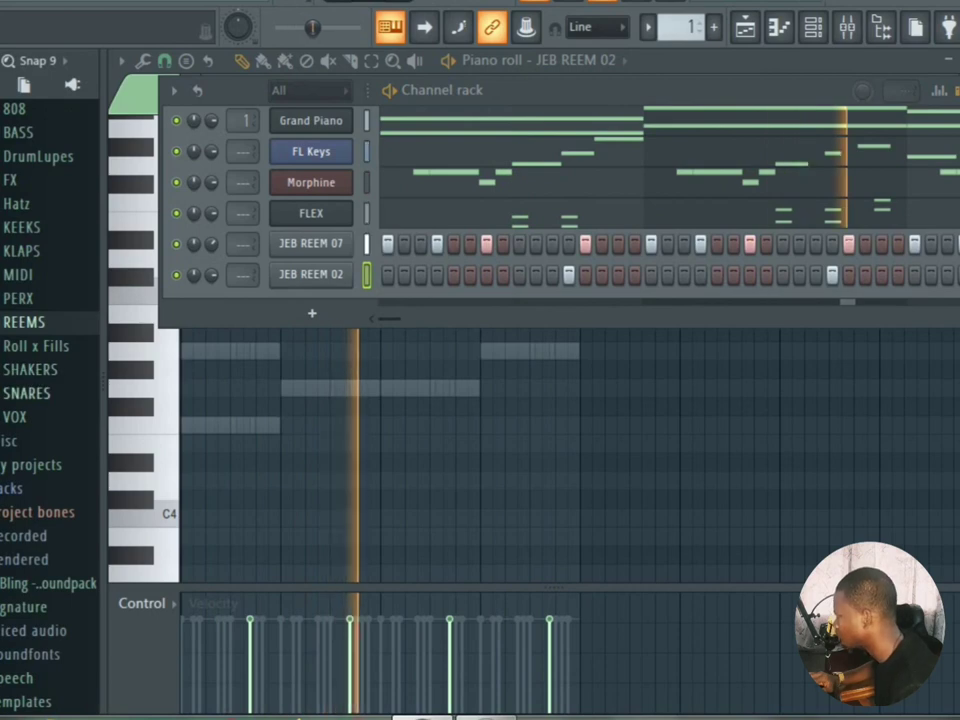
{"action": "left_click", "coordinate": [36, 347]}
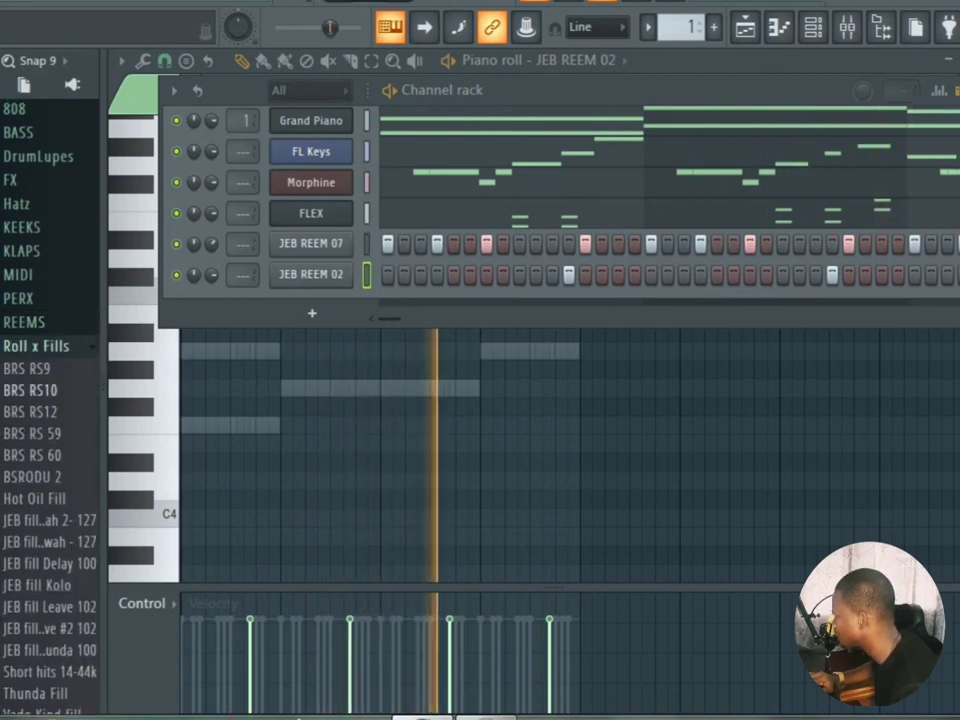
{"action": "left_click", "coordinate": [35, 477]}
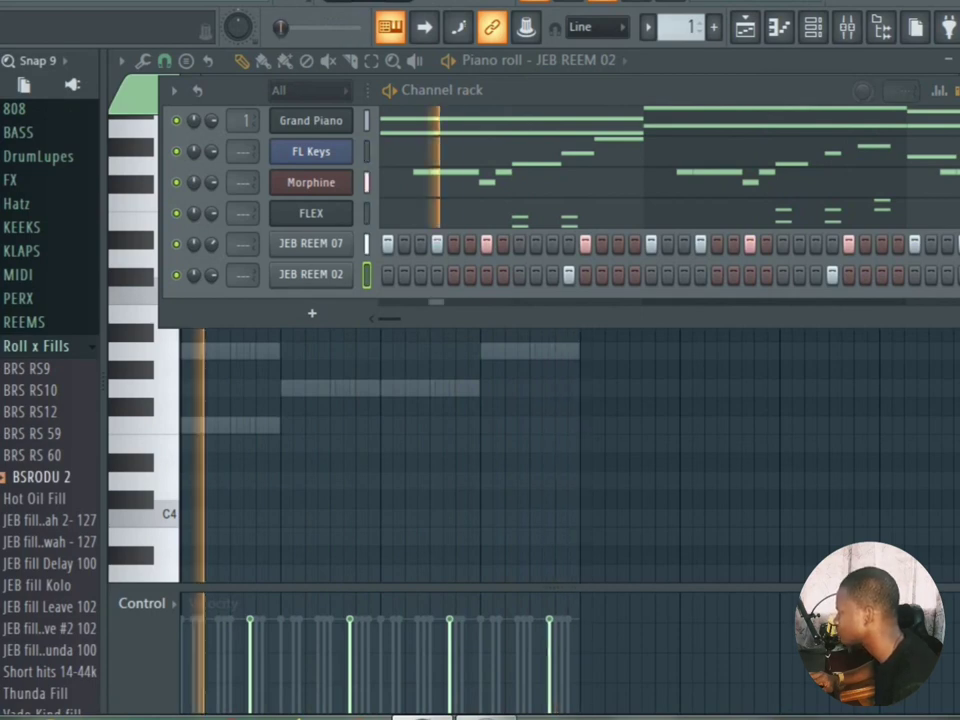
{"action": "left_click", "coordinate": [36, 347]}
{"action": "scroll", "coordinate": [36, 402], "scroll_direction": "up", "scroll_amount": 3}
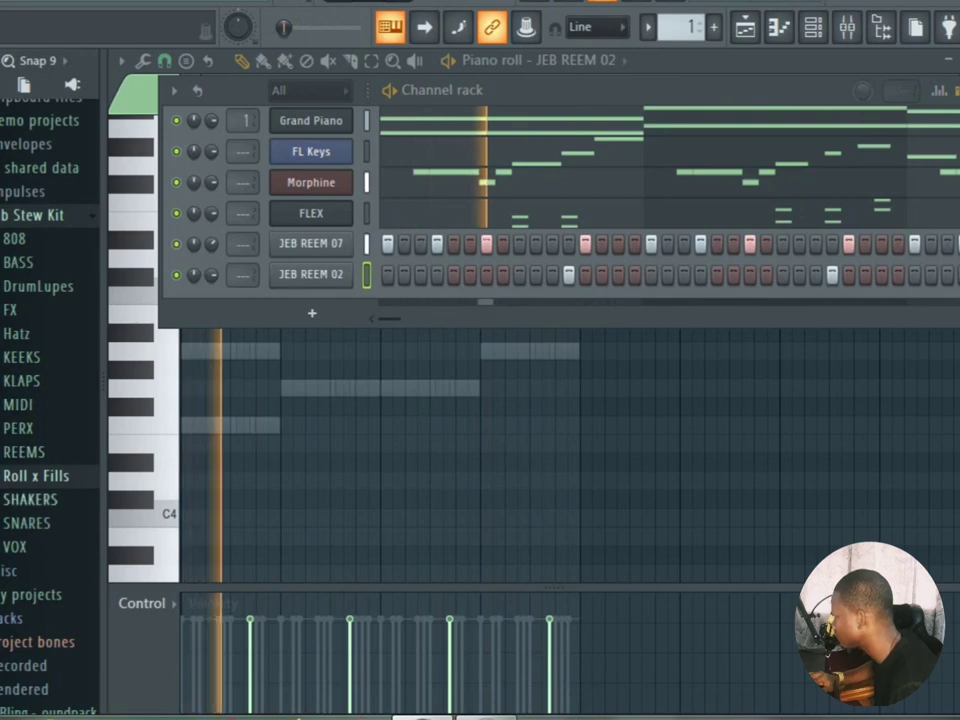
Step: Audition JEB SNARE 6 and JEB SNARE 8 from the SNARES folder and add JEB SNARE 8 as a new channel
{"action": "left_click", "coordinate": [27, 525]}
{"action": "left_click", "coordinate": [40, 569]}
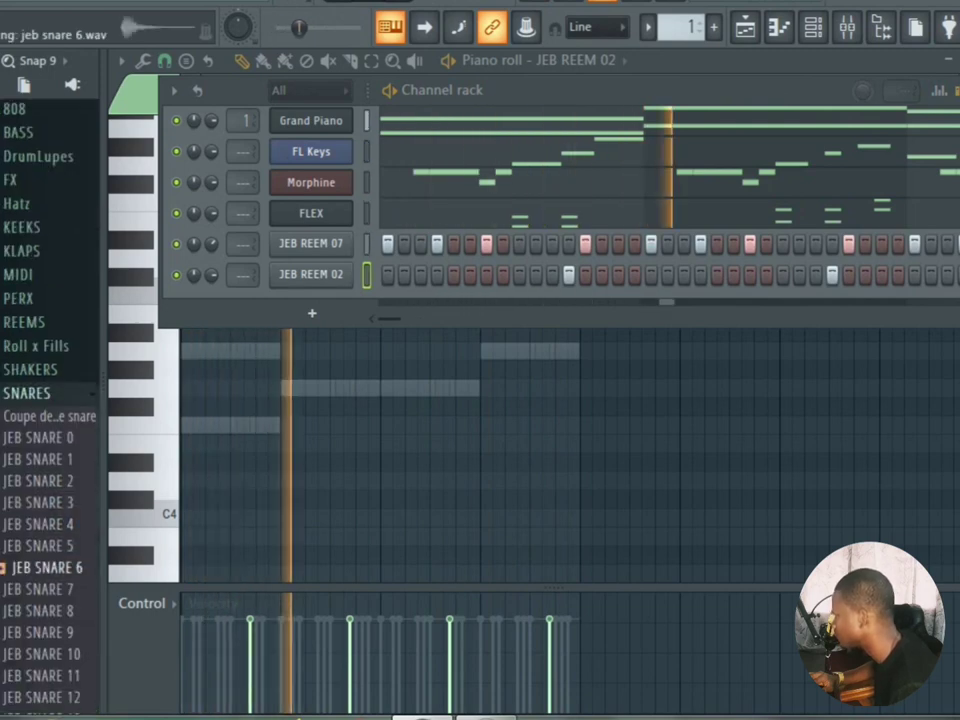
{"action": "left_click", "coordinate": [42, 611]}
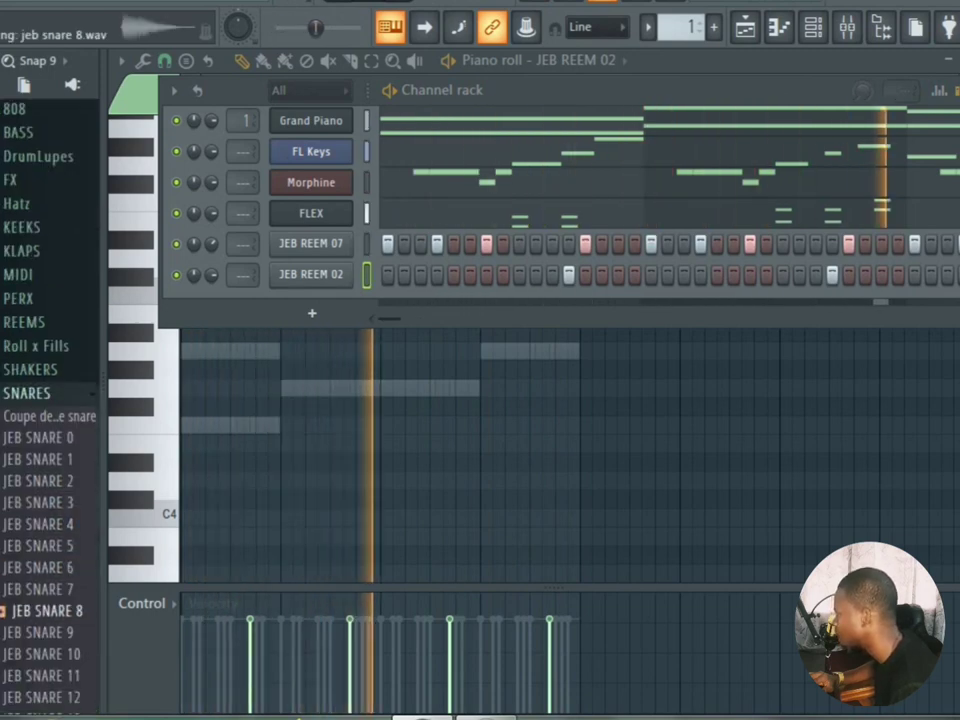
{"action": "left_click_drag", "start_coordinate": [42, 611], "coordinate": [312, 314]}
{"action": "left_click_drag", "start_coordinate": [42, 611], "coordinate": [310, 314]}
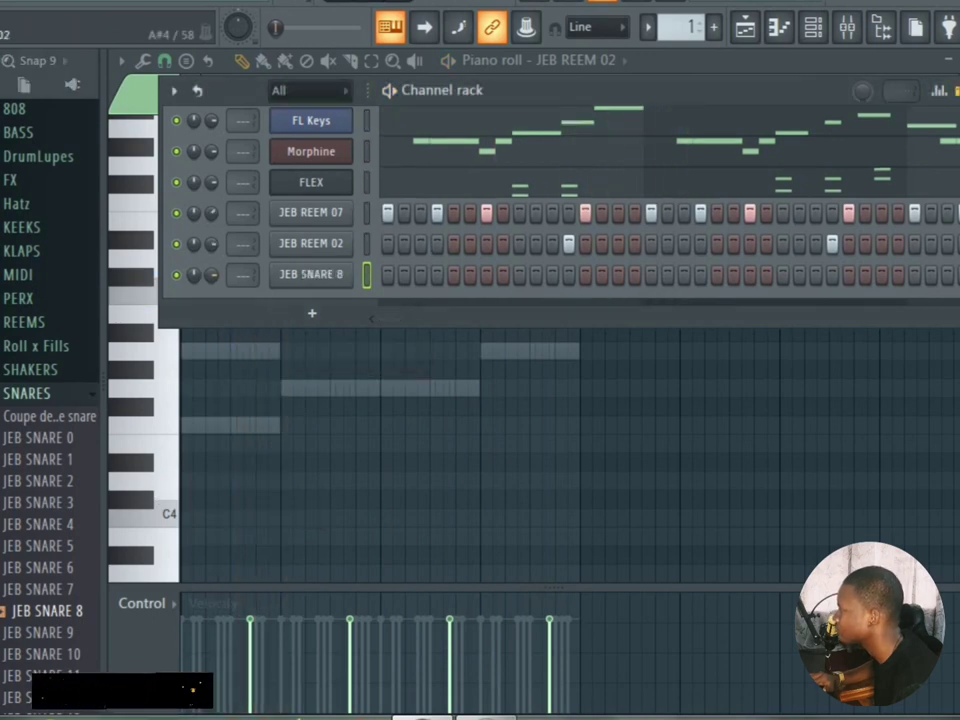
Step: Place JEB SNARE 8 hits on steps 7 and 15 of all four bars and play the pattern back
{"action": "key", "text": "space"}
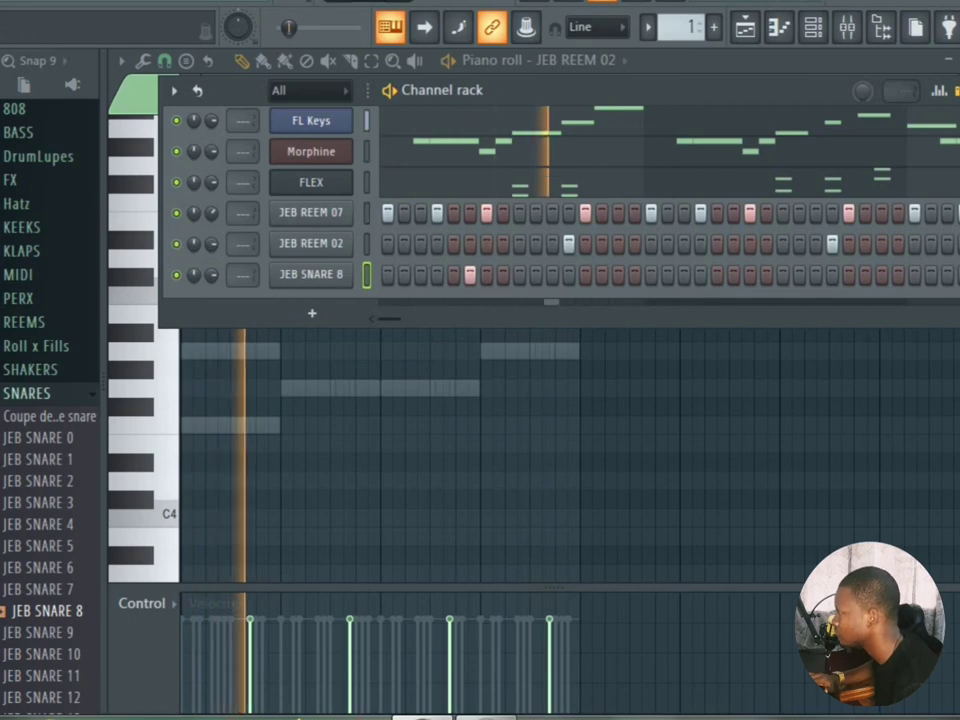
{"action": "key", "text": "space"}
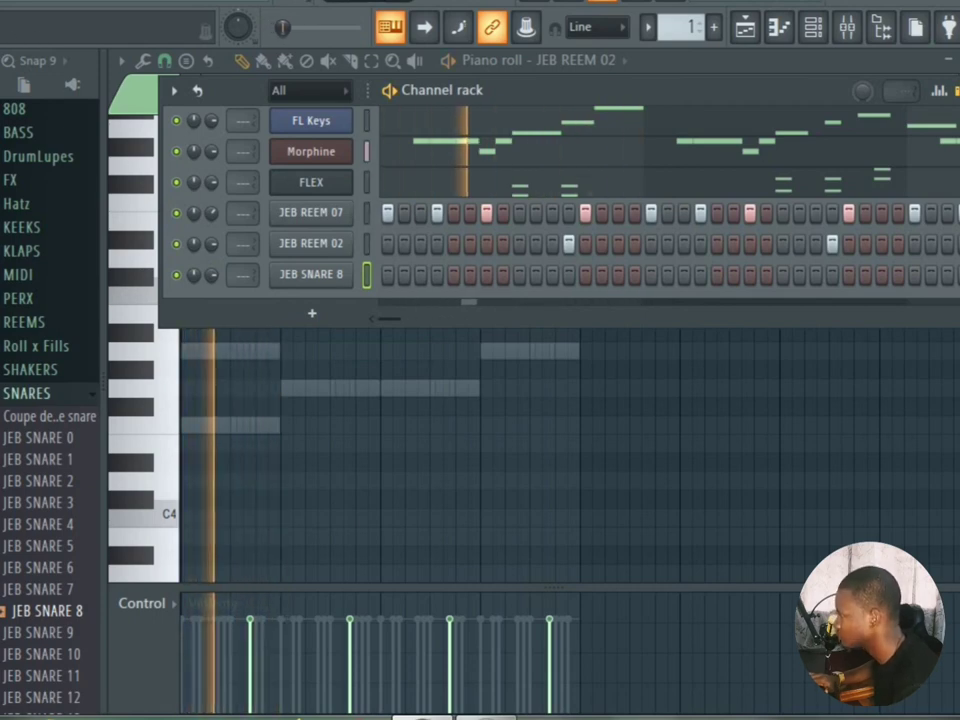
{"action": "key", "text": "space"}
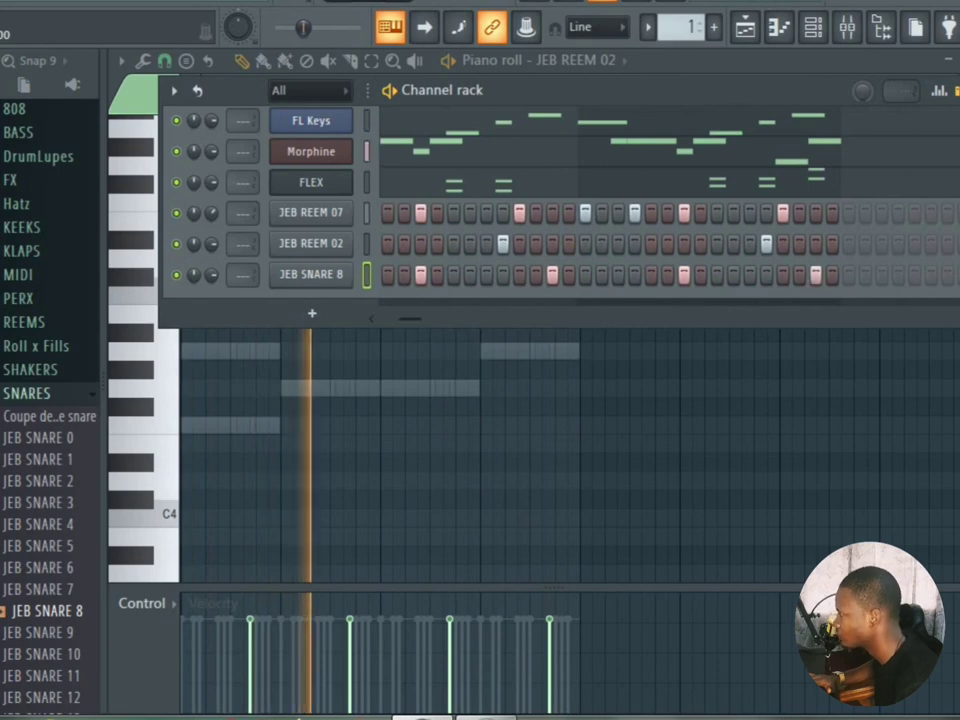
Step: Audition conga samples from the PERX BONGAS folder, including Jeb Bonga 2, Dumebi Conga, Conga 70s 2 and Congarr
{"action": "left_click", "coordinate": [30, 393]}
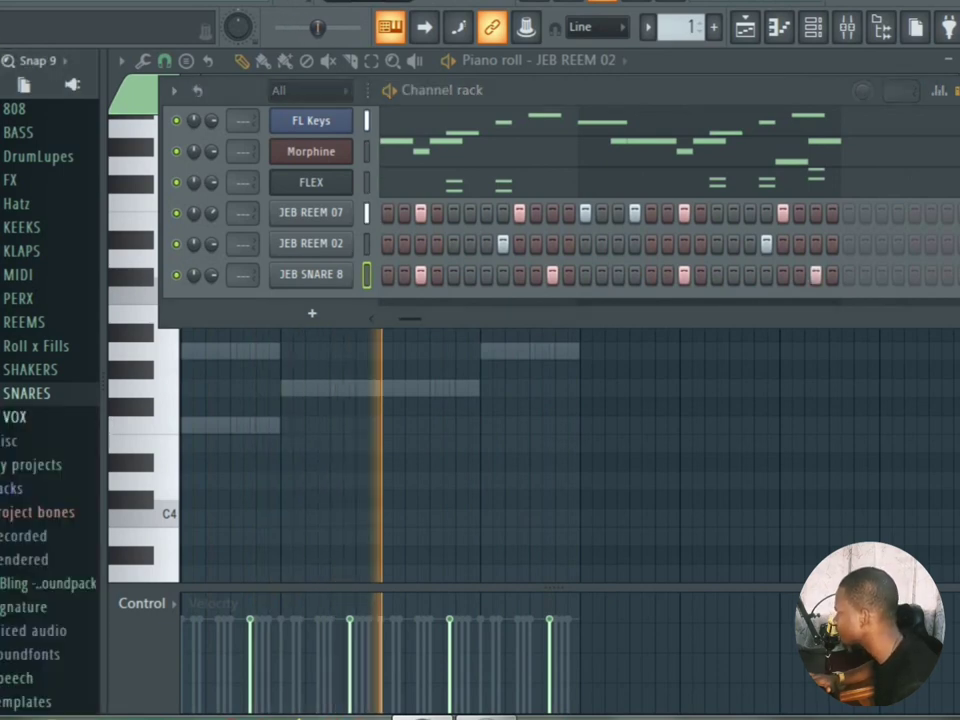
{"action": "scroll", "coordinate": [50, 300], "scroll_direction": "up", "scroll_amount": 3}
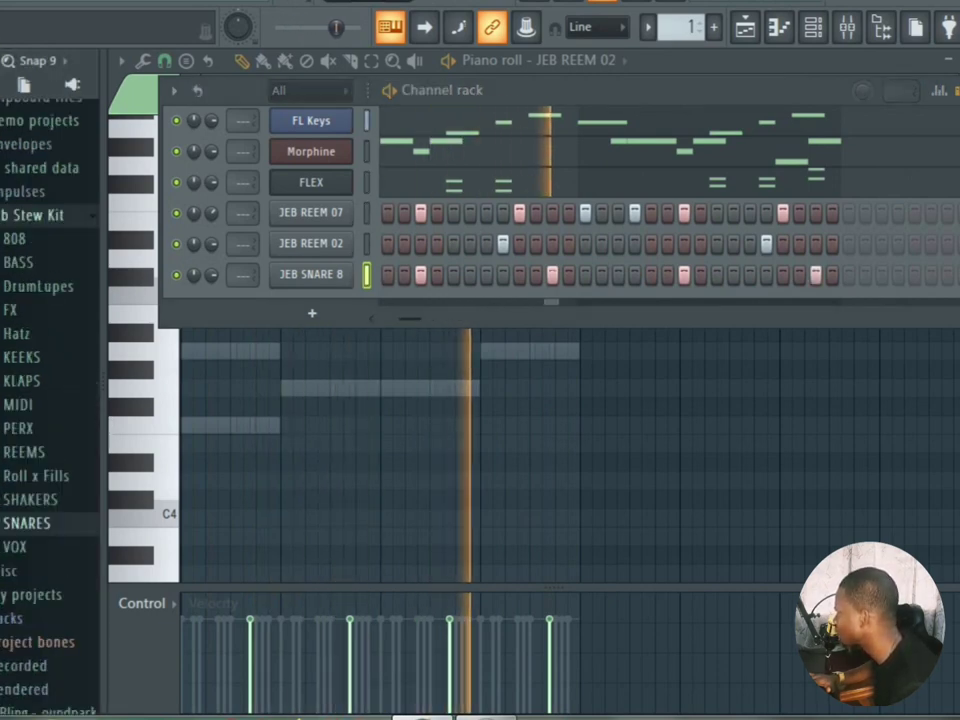
{"action": "left_click", "coordinate": [18, 428]}
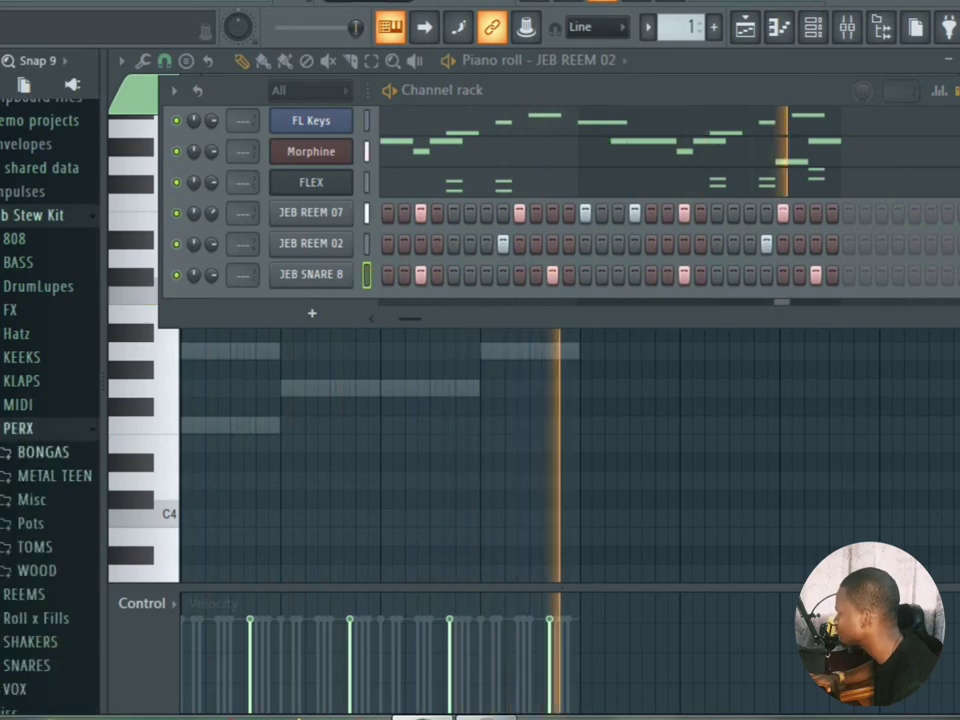
{"action": "left_click", "coordinate": [43, 452]}
{"action": "left_click", "coordinate": [60, 571]}
{"action": "left_click", "coordinate": [60, 549]}
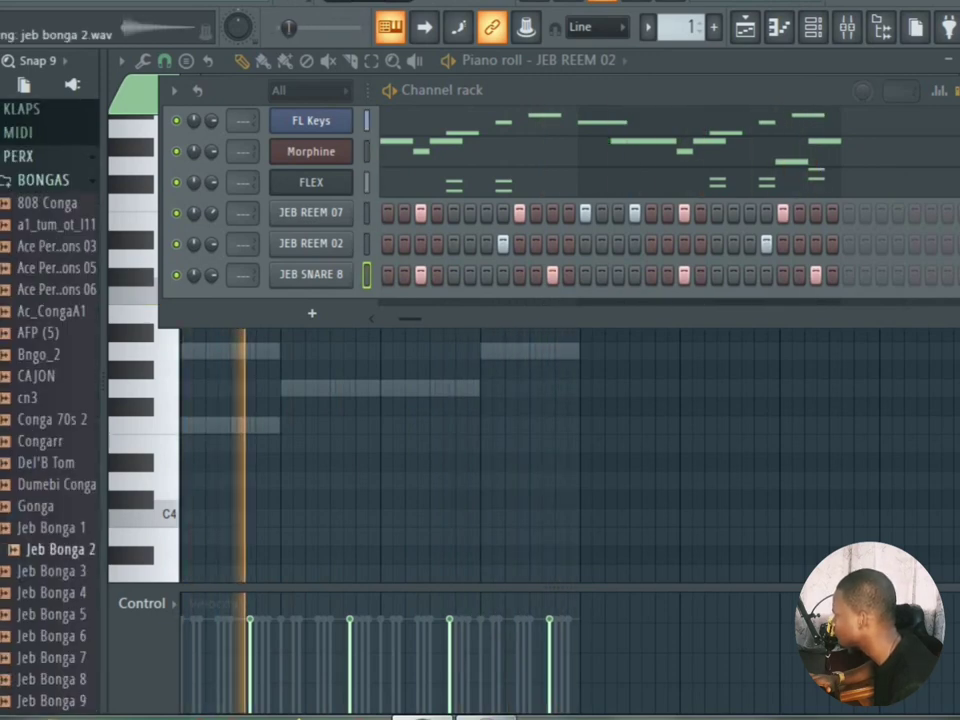
{"action": "left_click", "coordinate": [60, 484]}
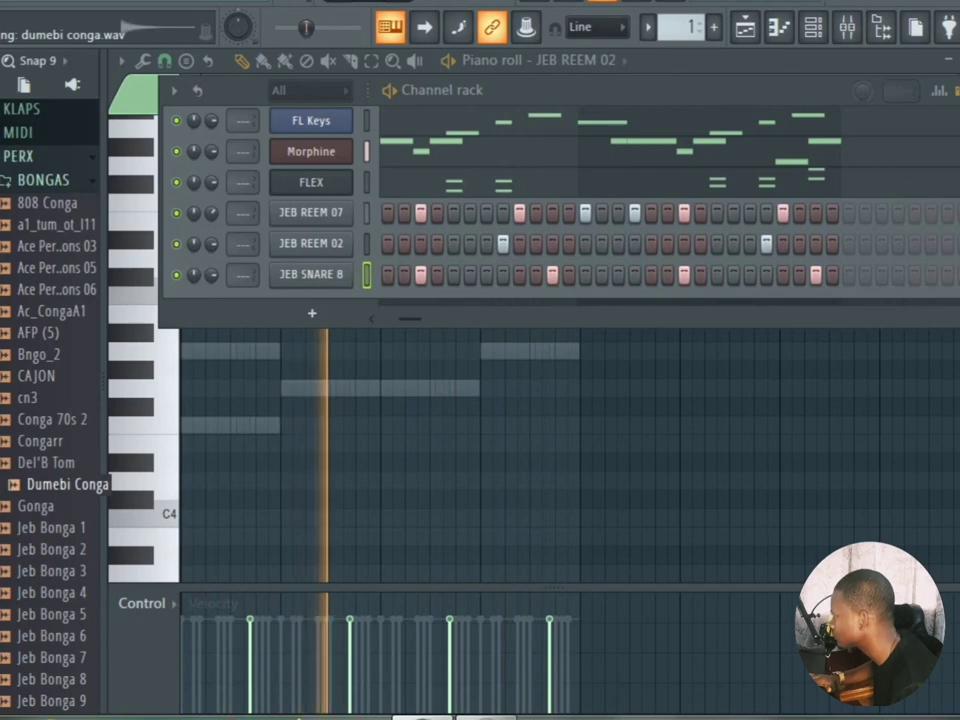
{"action": "left_click", "coordinate": [54, 420]}
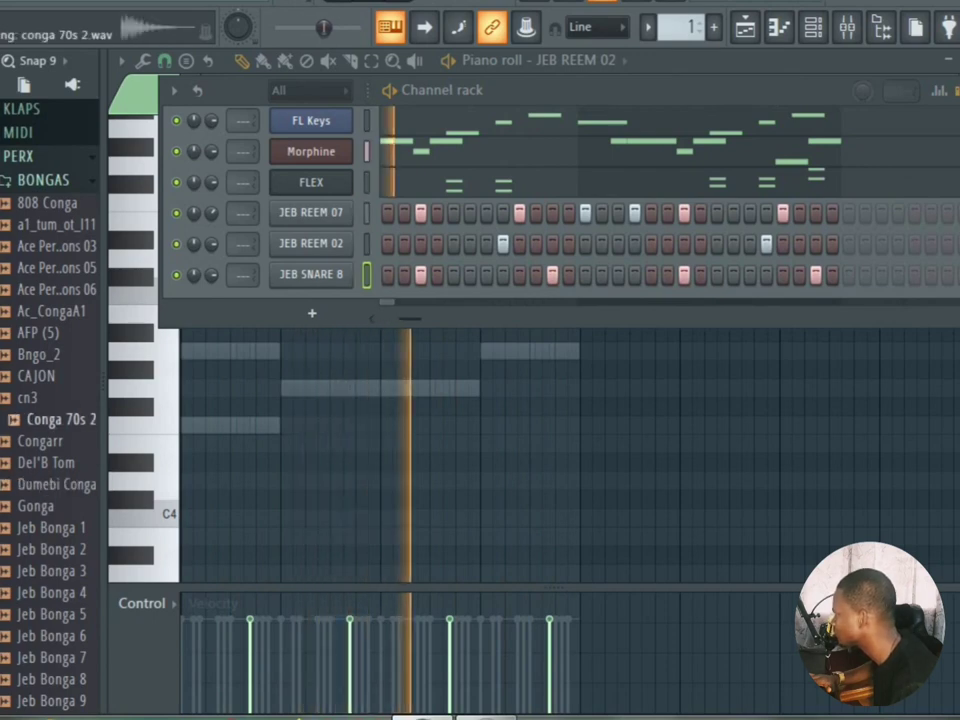
{"action": "left_click", "coordinate": [50, 441]}
Step: Add Congarr as a new channel and place hits on steps 9 and 11 of bars 1 and 2
{"action": "left_click_drag", "start_coordinate": [50, 441], "coordinate": [282, 350]}
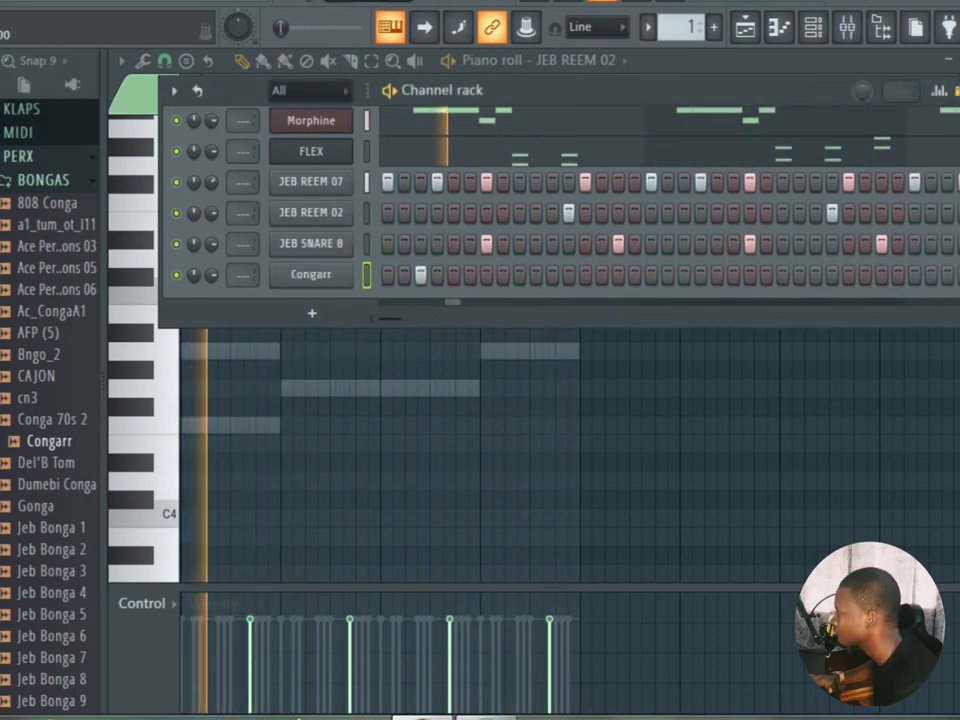
{"action": "key", "text": "space"}
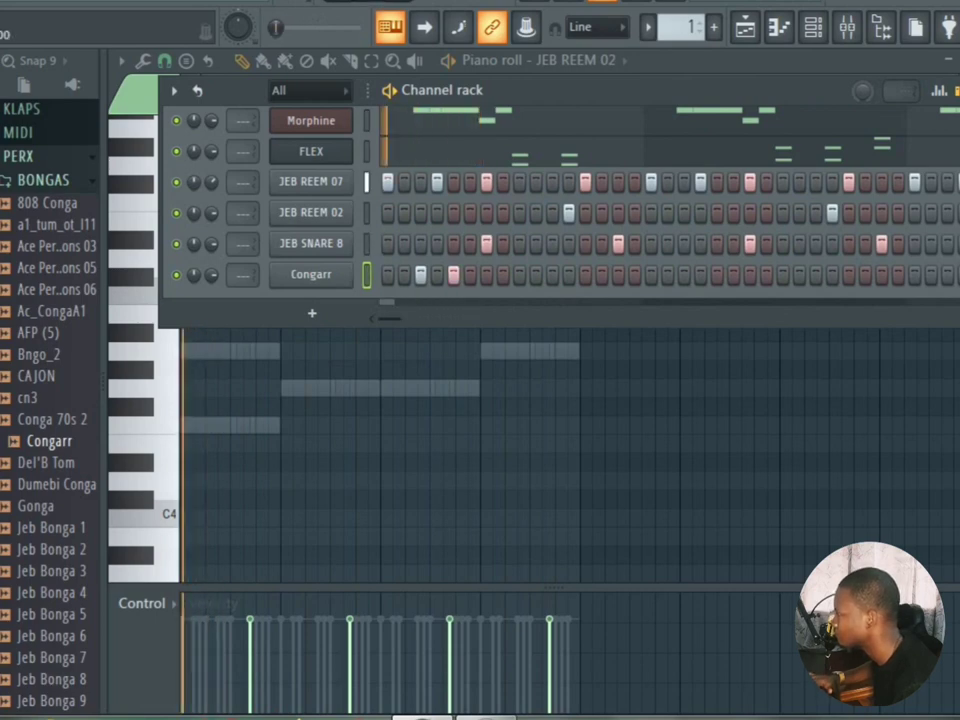
{"action": "key", "text": "space"}
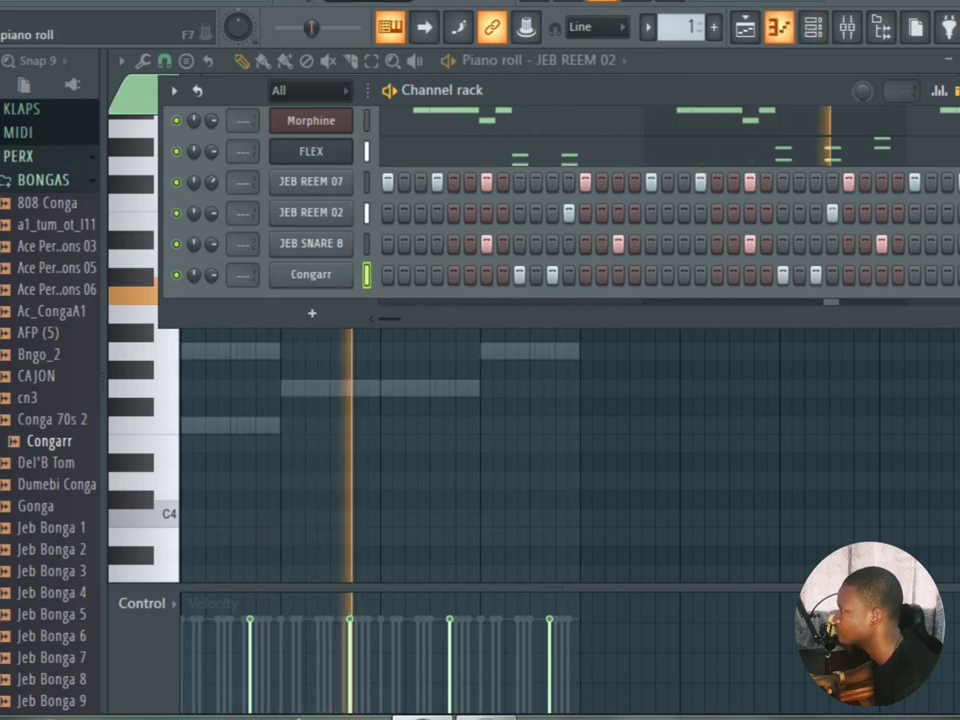
Step: Duplicate the Congarr hits from bars 1 and 2 into bars 3 and 4, deselect them and play the pattern
{"action": "left_click", "coordinate": [779, 27]}
{"action": "key", "text": "space"}
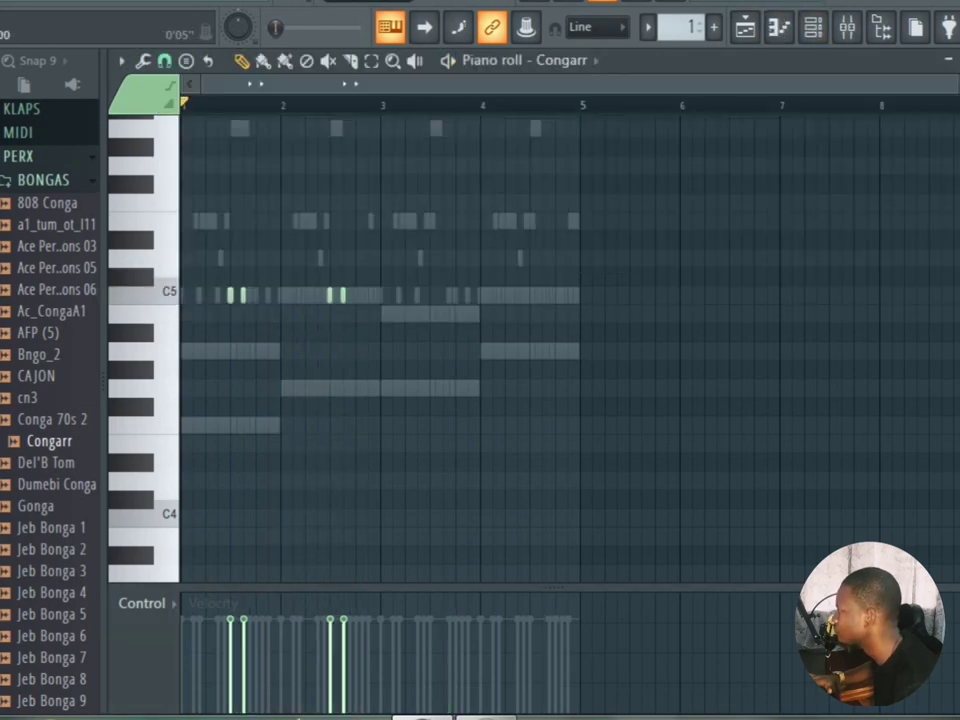
{"action": "key", "text": "ctrl+a"}
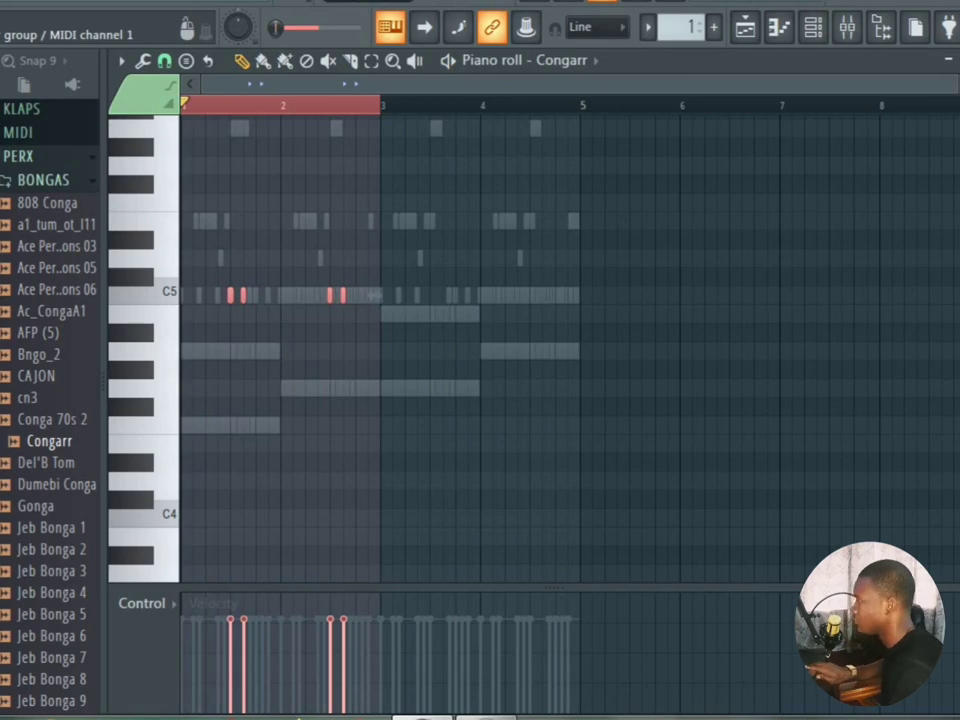
{"action": "key", "text": "ctrl+b"}
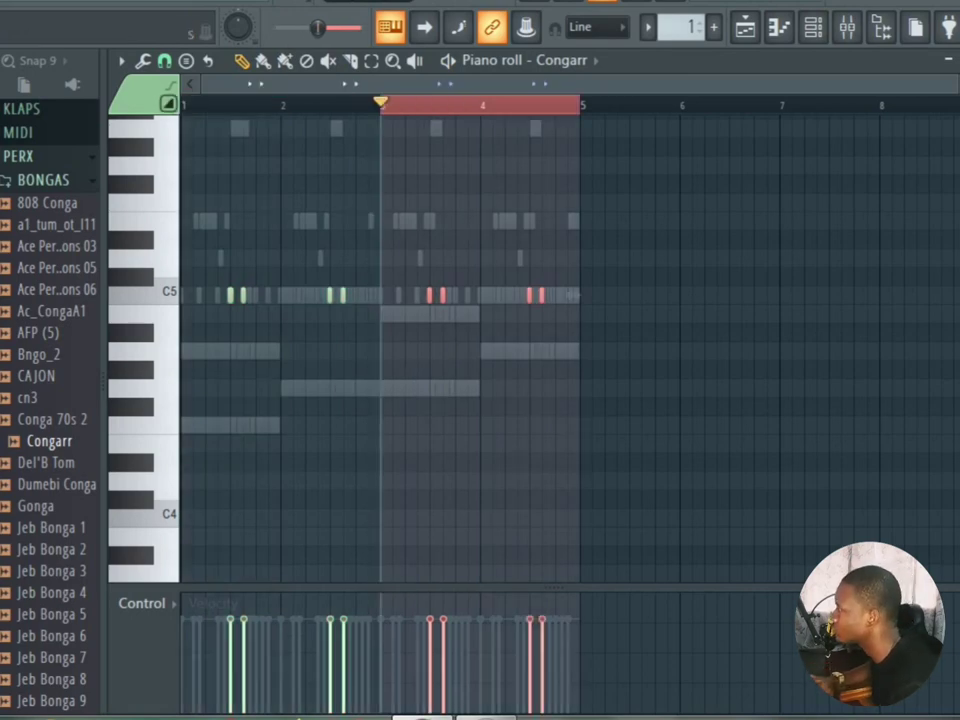
{"action": "key", "text": "ctrl+d"}
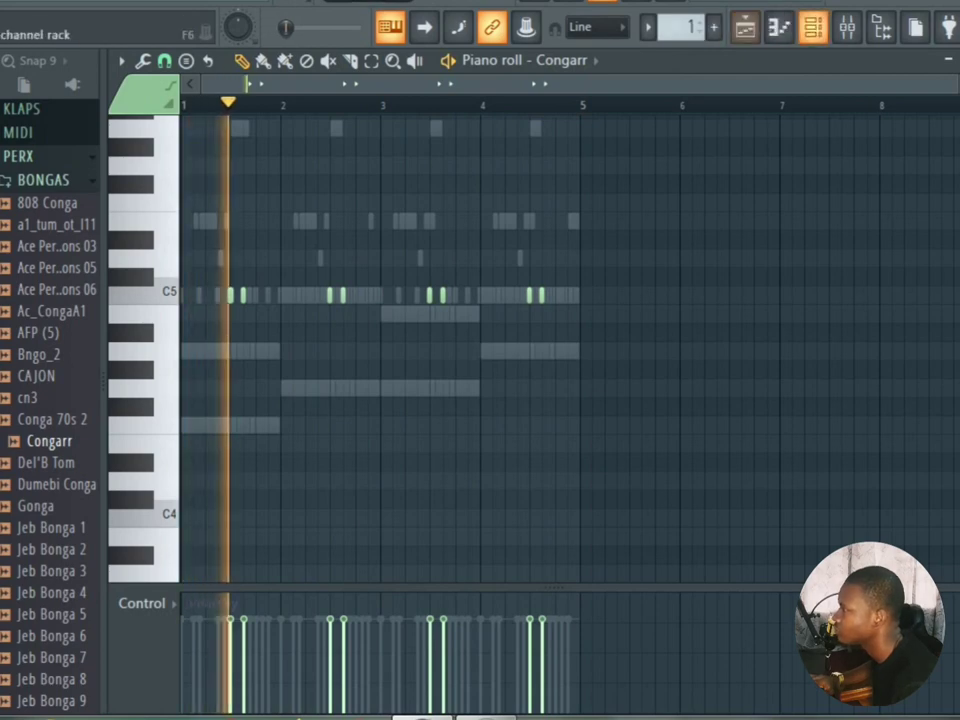
Step: Transpose the two Congarr hits in bar 2 up four semitones to E5 in the piano roll
{"action": "left_click", "coordinate": [813, 27]}
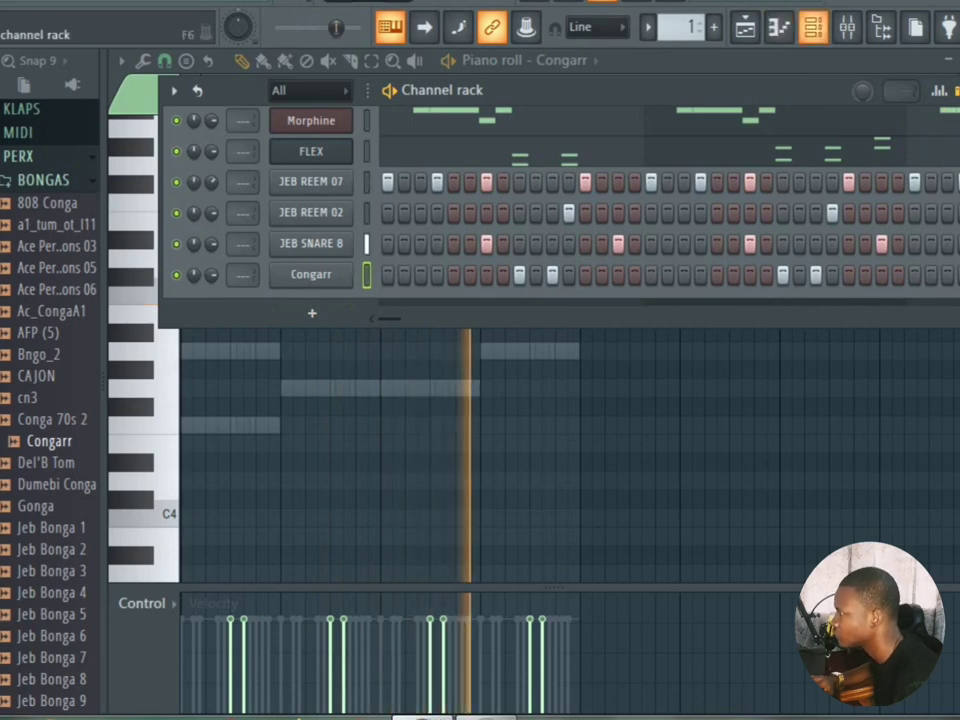
{"action": "left_click", "coordinate": [779, 27]}
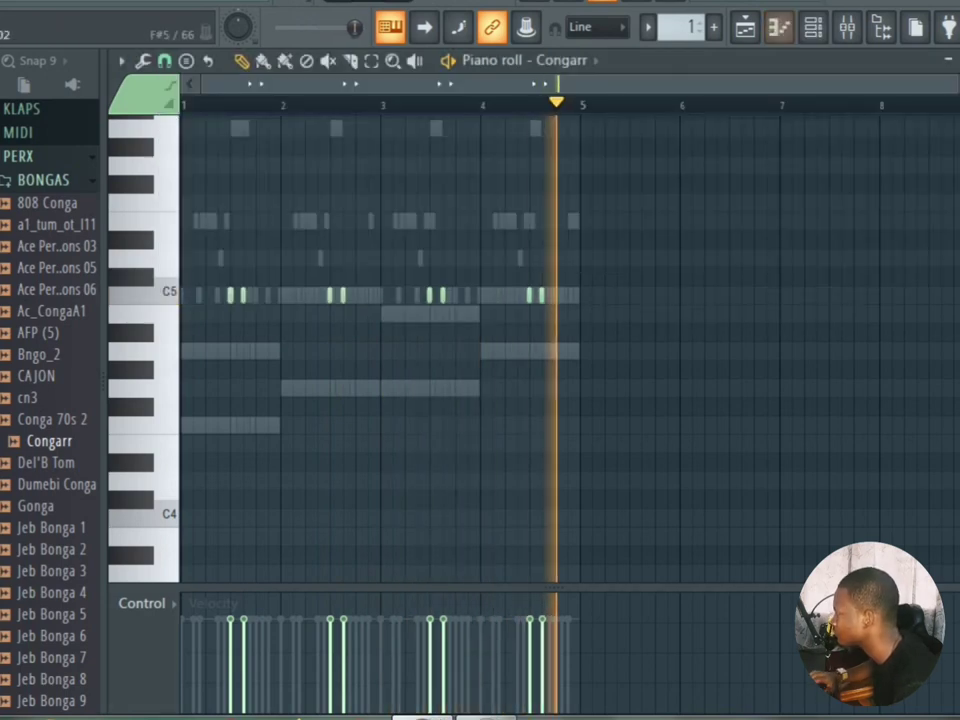
{"action": "left_click_drag", "start_coordinate": [386, 320], "coordinate": [326, 271]}
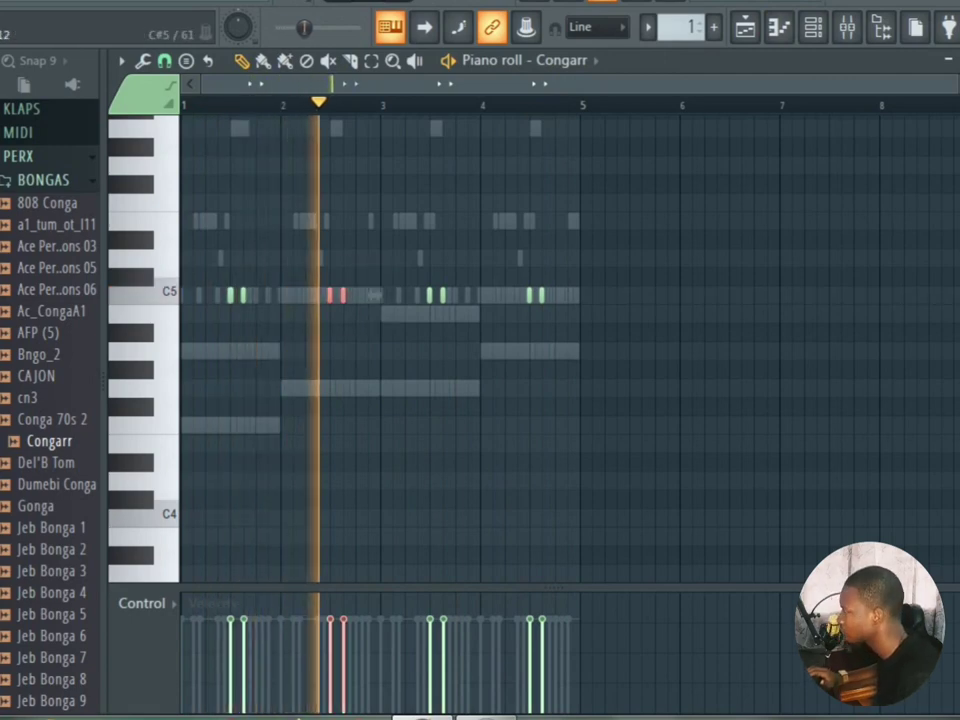
{"action": "key", "text": "shift+Up"}
{"action": "key", "text": "shift+Up"}
{"action": "key", "text": "shift+Up"}
{"action": "key", "text": "shift+Up"}
{"action": "key", "text": "space"}
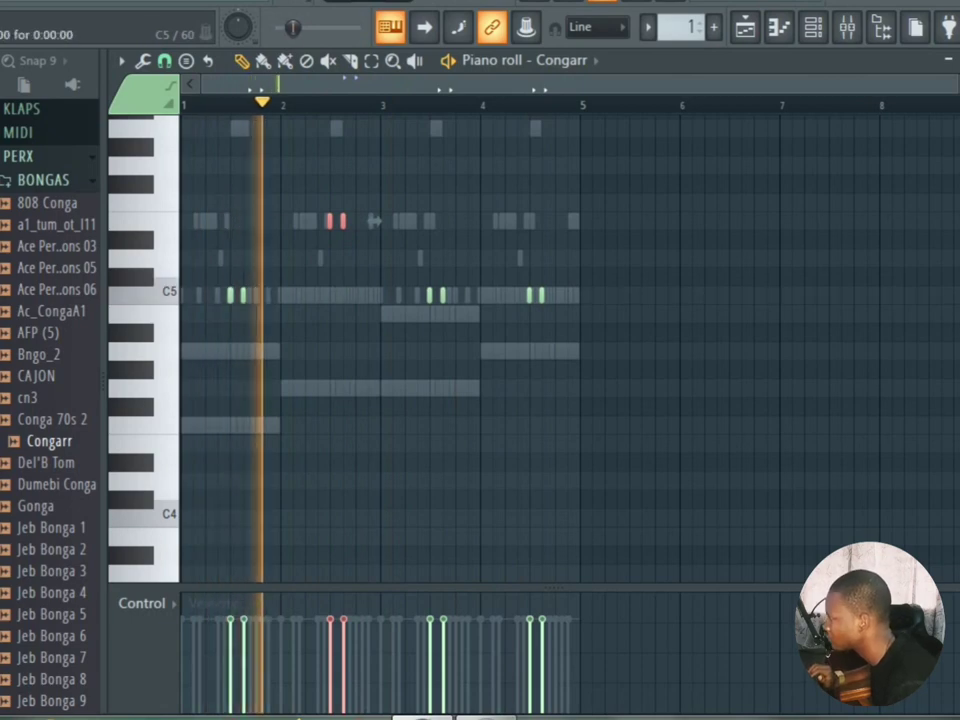
Step: Raise the two Congarr hits in bar 4 to E5 and select them together with the raised hits in bar 2
{"action": "left_click_drag", "start_coordinate": [527, 321], "coordinate": [552, 250]}
{"action": "left_click_drag", "start_coordinate": [572, 295], "coordinate": [320, 210]}
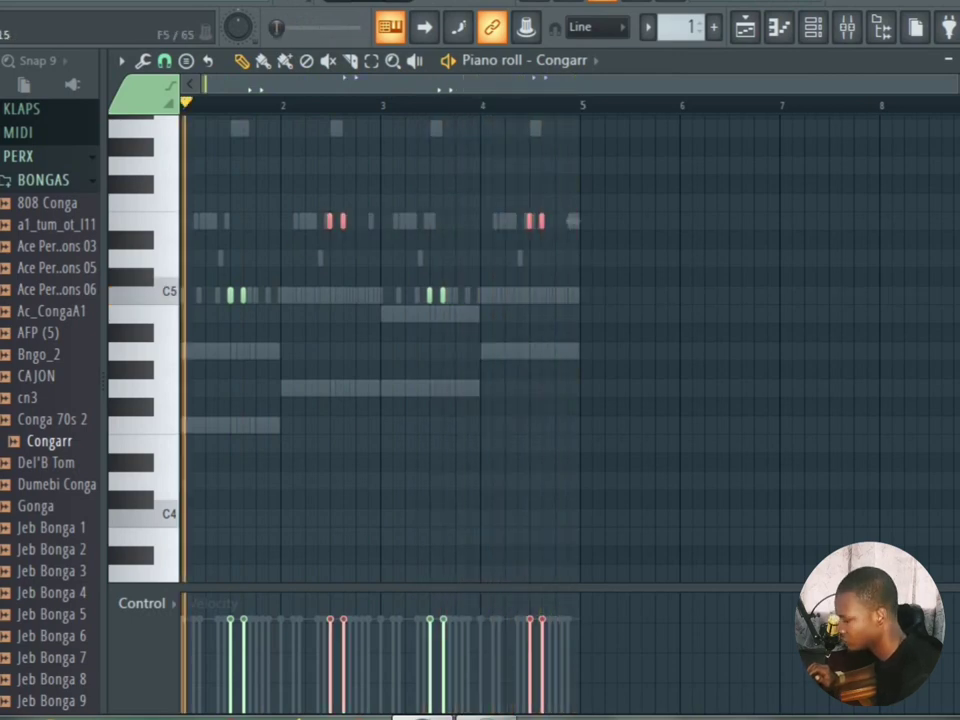
{"action": "key", "text": "ctrl+Down"}
{"action": "key", "text": "ctrl+Up"}
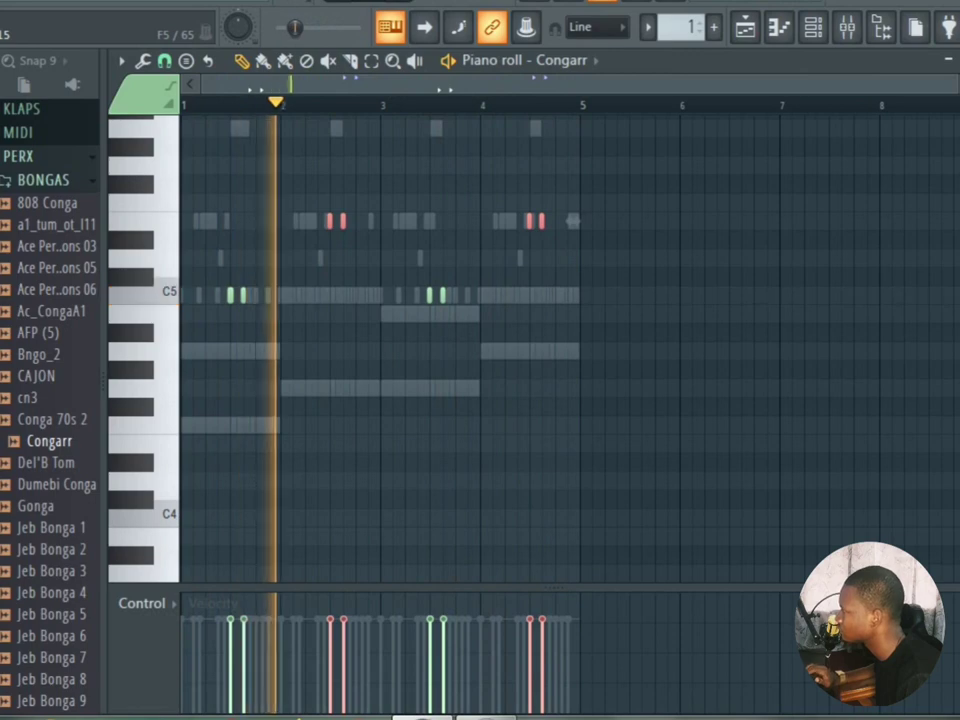
Step: Lower the selected Congarr hits in bars 2 and 4 to D5, play the pattern back and return to the channel rack
{"action": "left_click_drag", "start_coordinate": [573, 220], "coordinate": [573, 258]}
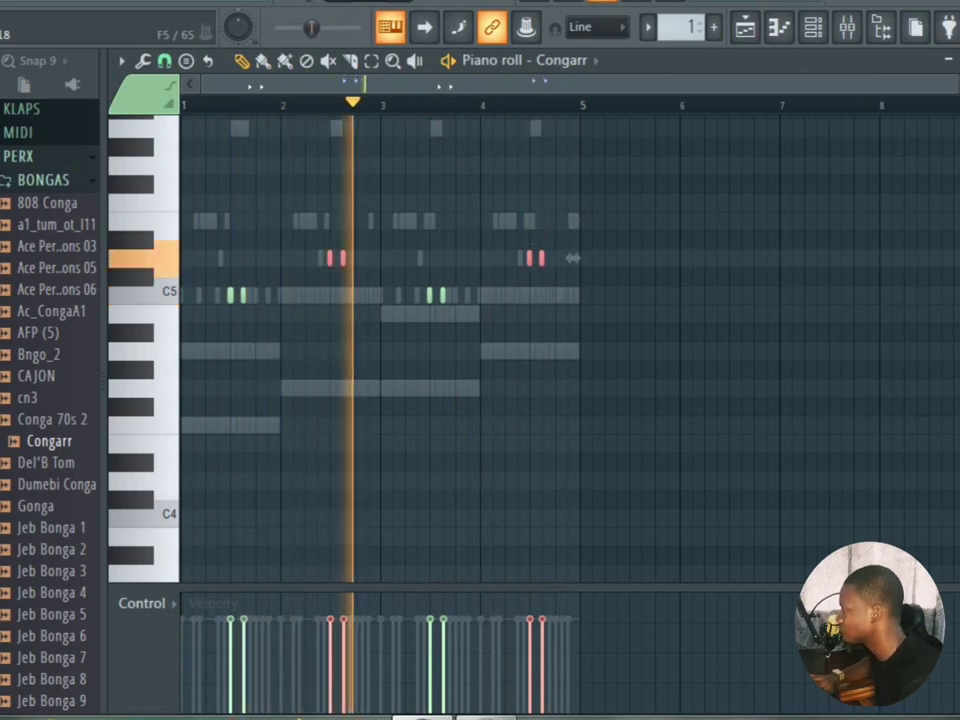
{"action": "key", "text": "space"}
{"action": "key", "text": "space"}
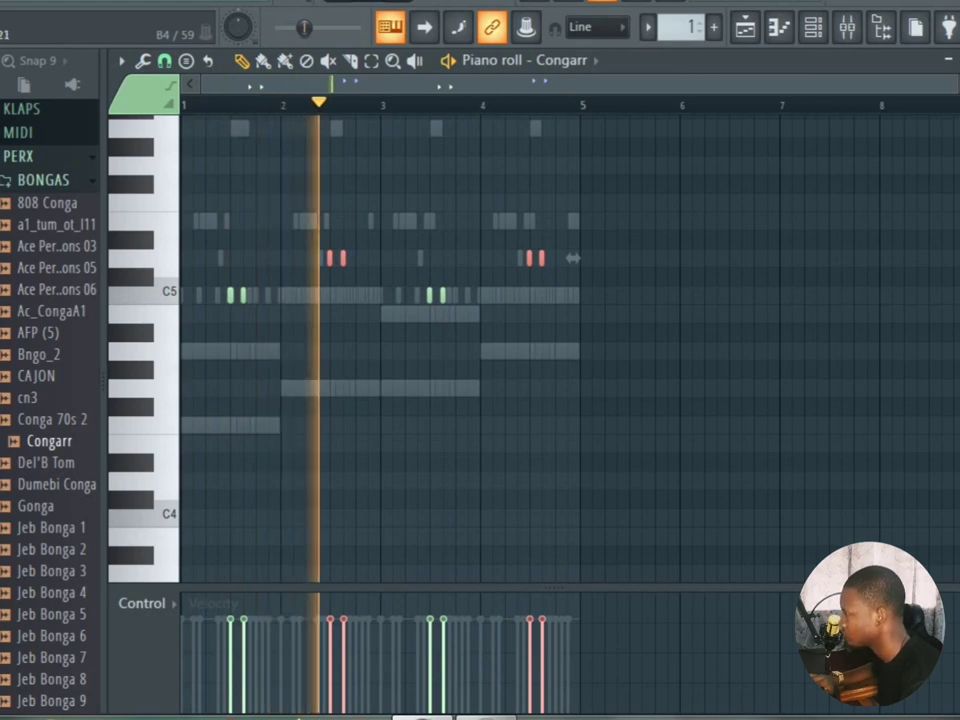
{"action": "key", "text": "space"}
{"action": "key", "text": "space"}
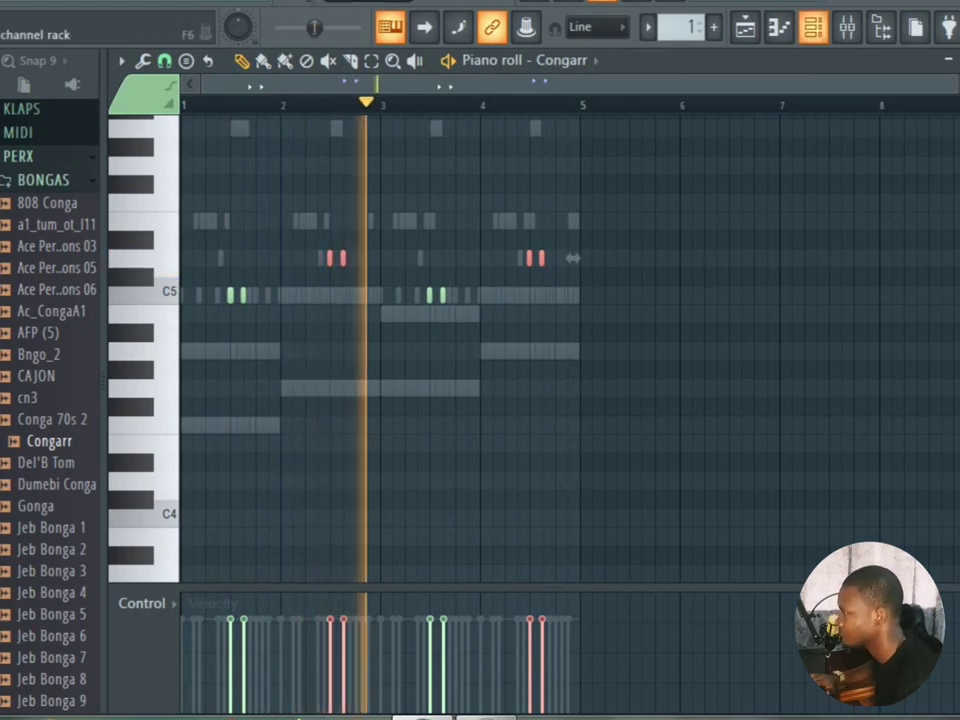
{"action": "key", "text": "space"}
{"action": "key", "text": "F6"}
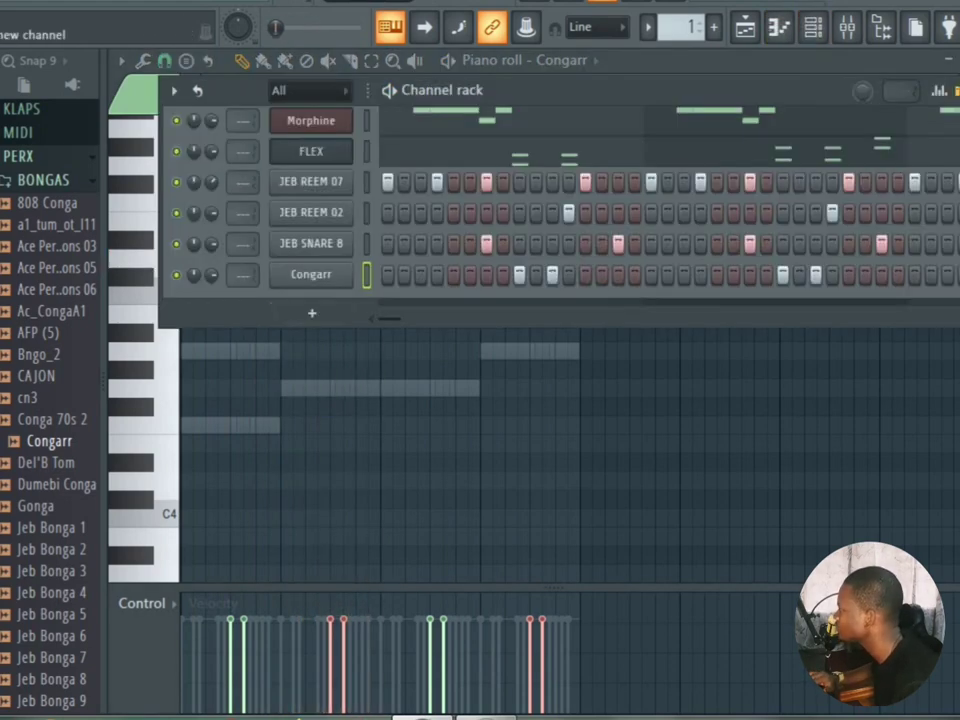
Step: Add the JEB KEEK 4 kick sample from the KEEKS folder as a new channel below Congarr
{"action": "left_click", "coordinate": [308, 314]}
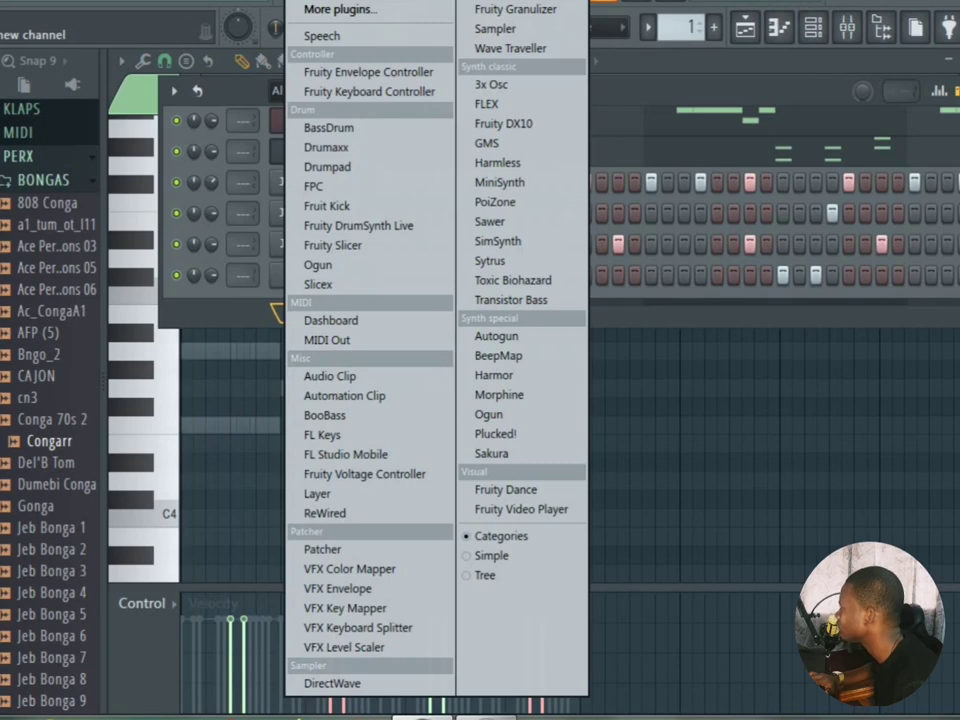
{"action": "left_click", "coordinate": [20, 156]}
{"action": "scroll", "coordinate": [30, 340], "scroll_direction": "up", "scroll_amount": 2}
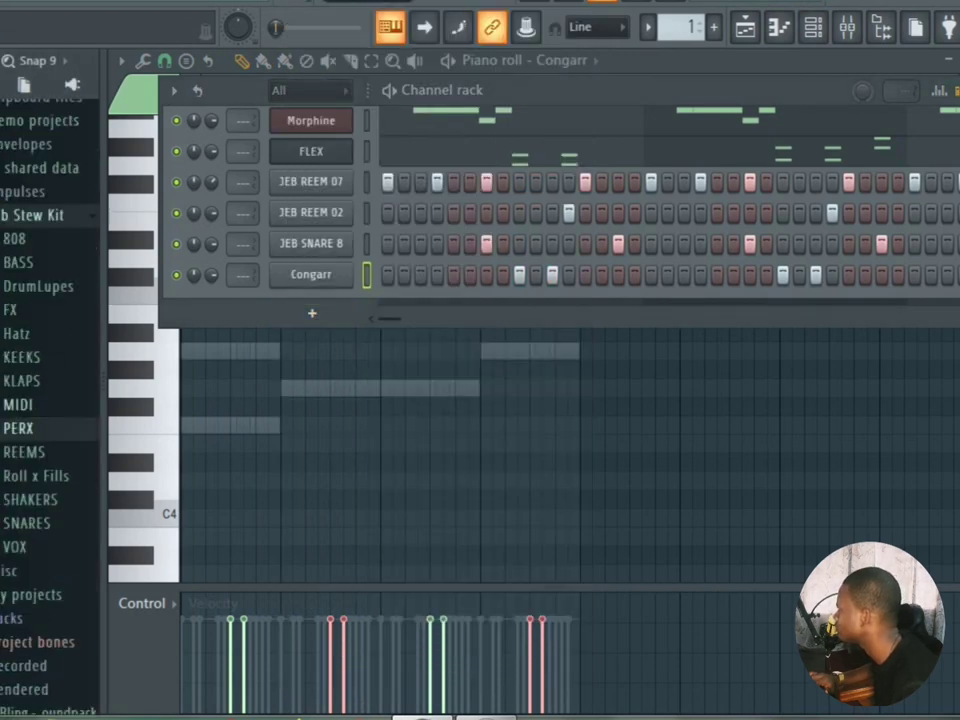
{"action": "left_click", "coordinate": [22, 357]}
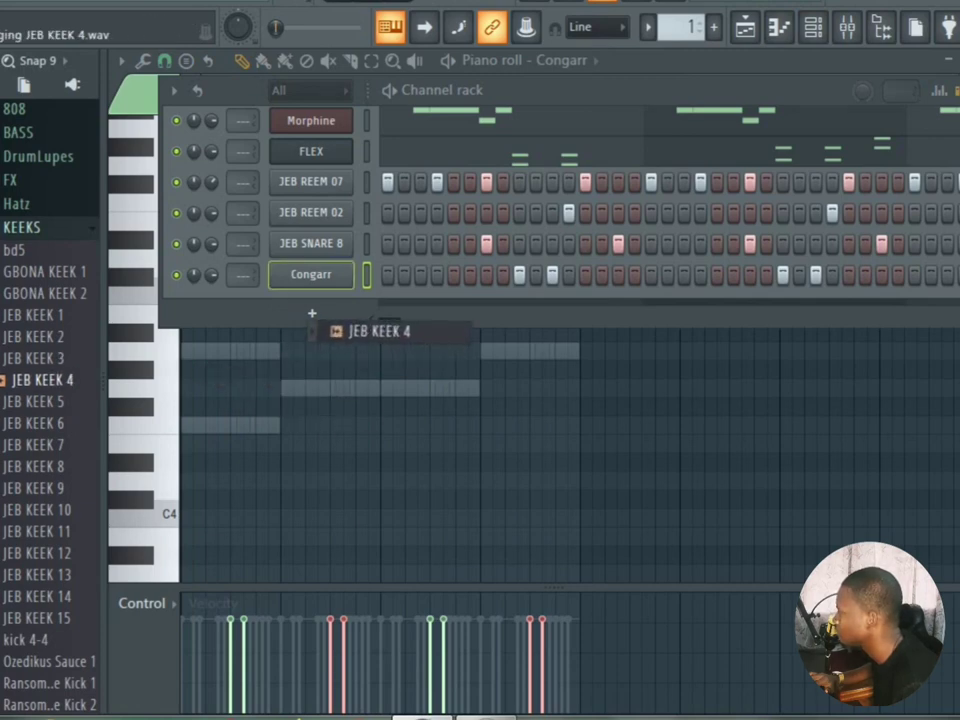
{"action": "left_click_drag", "start_coordinate": [337, 349], "coordinate": [290, 262]}
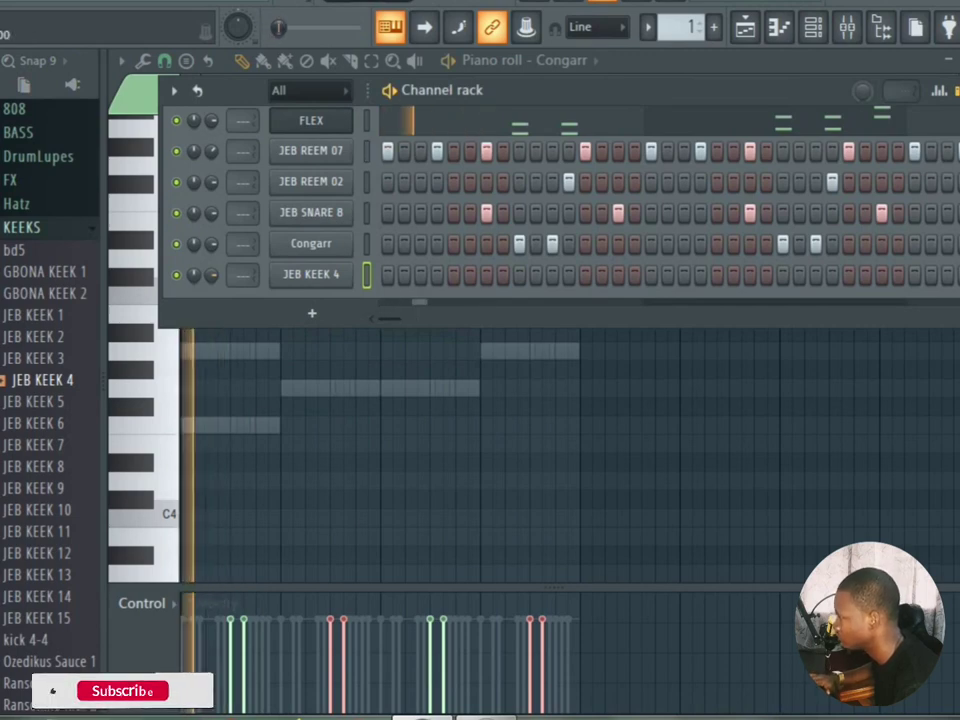
Step: Program JEB KEEK 4 kick hits on steps 1, 5 and 9 of bar 1, continue the kick through the following bars and play the pattern
{"action": "left_click", "coordinate": [454, 275]}
{"action": "key", "text": "space"}
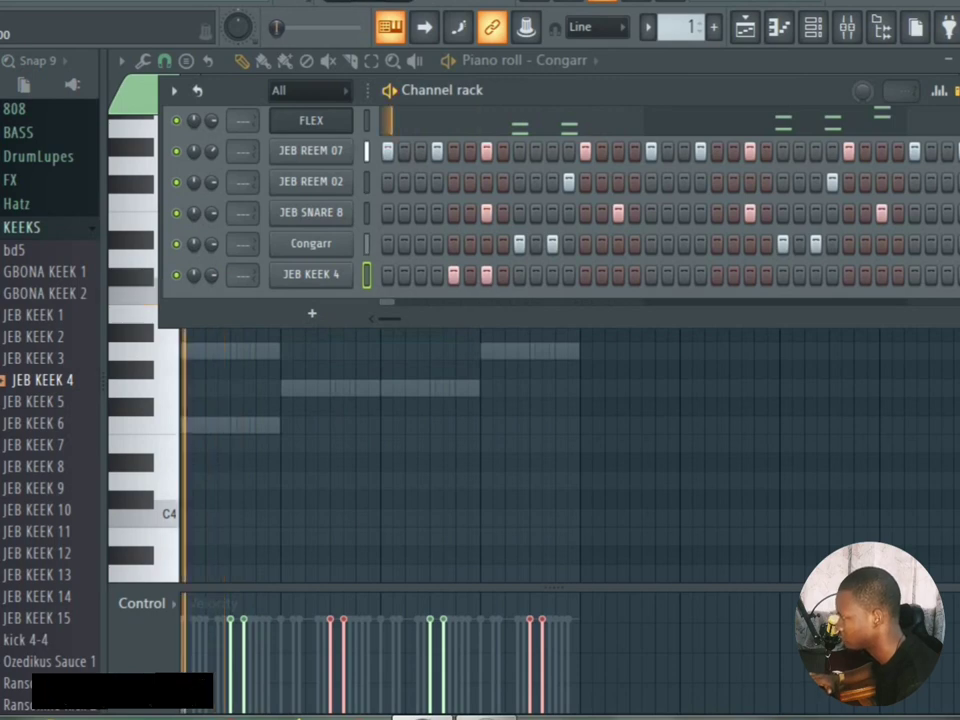
{"action": "left_click", "coordinate": [503, 275]}
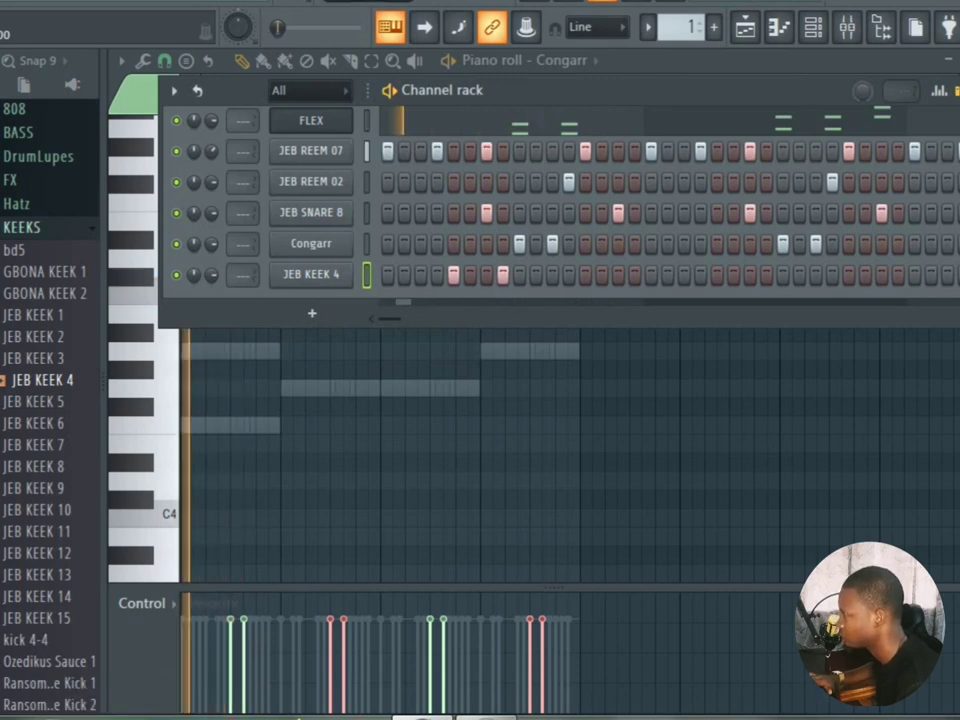
{"action": "right_click", "coordinate": [503, 275]}
{"action": "left_click", "coordinate": [536, 275]}
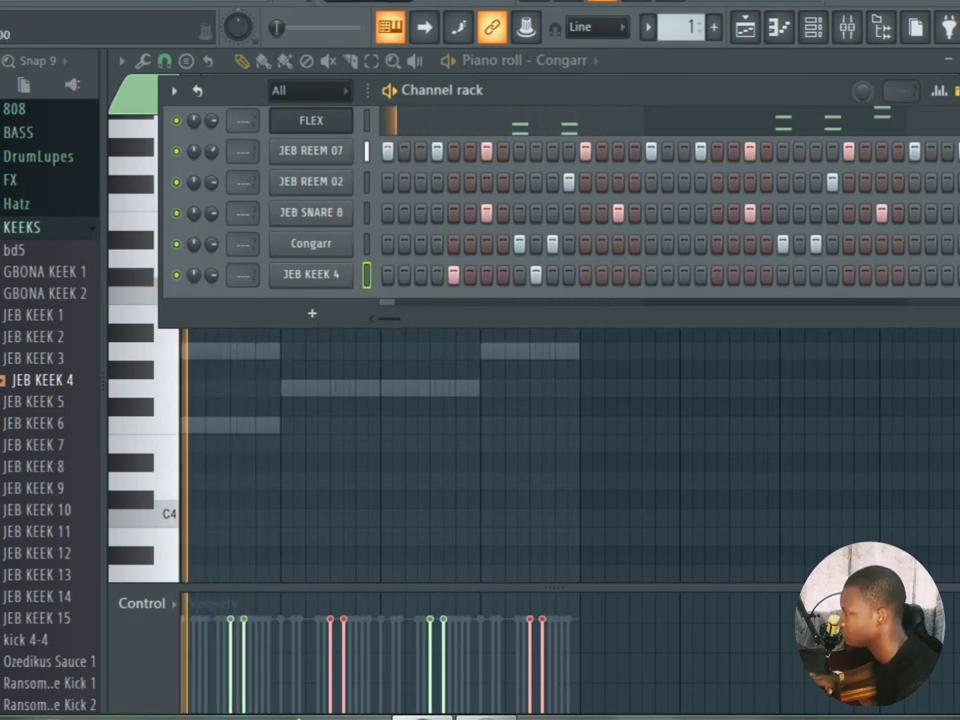
{"action": "left_click", "coordinate": [520, 275]}
{"action": "left_click", "coordinate": [503, 275]}
{"action": "right_click", "coordinate": [503, 275]}
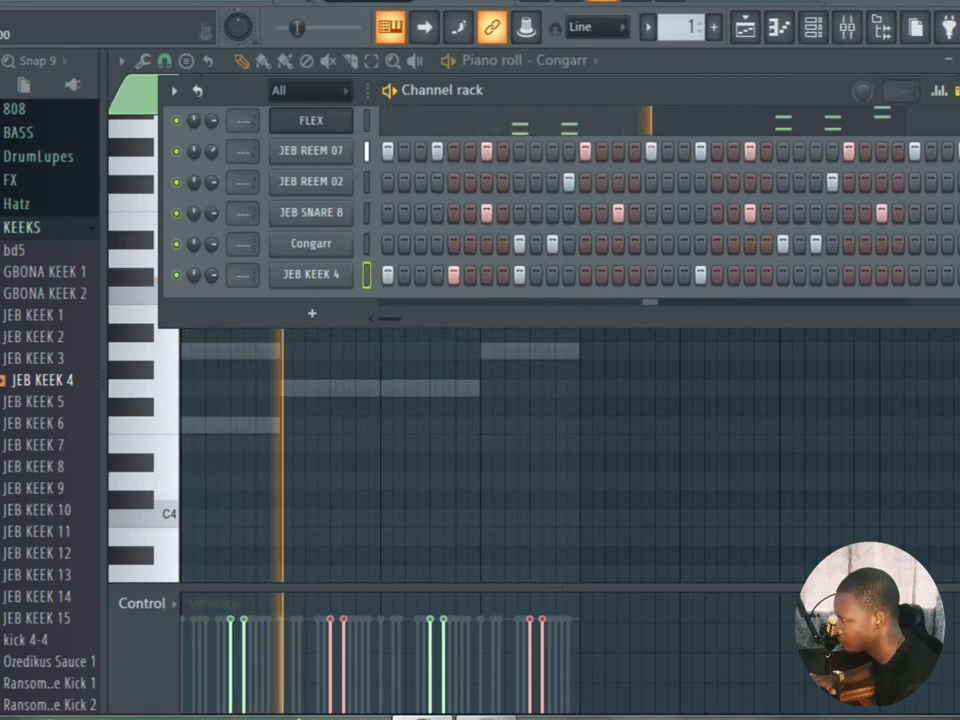
{"action": "key", "text": "space"}
{"action": "key", "text": "space"}
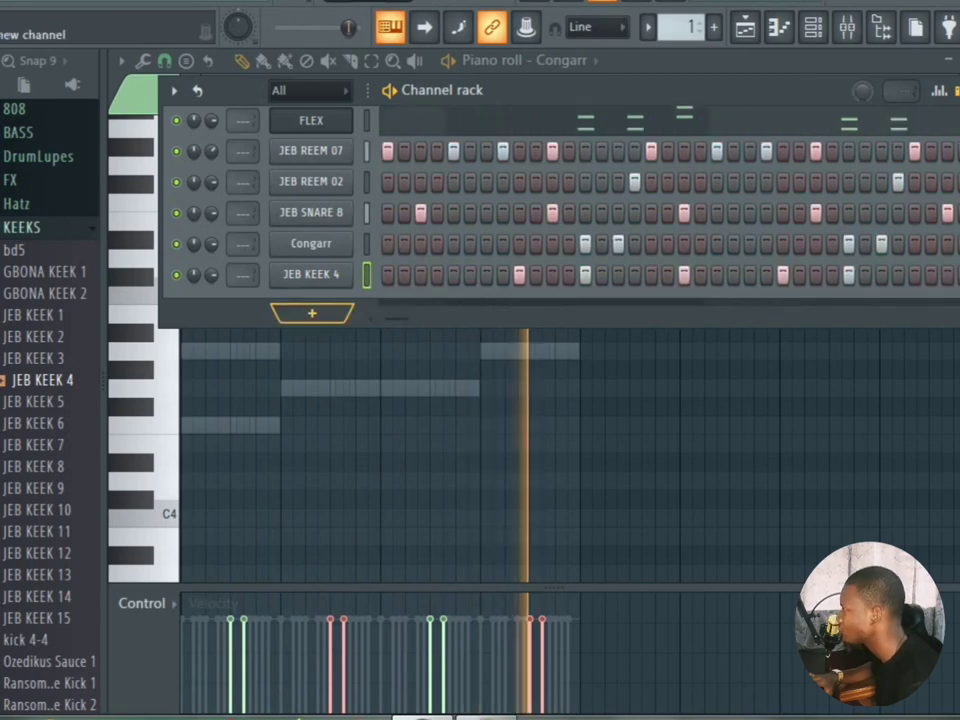
Step: Add a Harmless synth channel and load its Bass Sub preset
{"action": "left_click", "coordinate": [312, 313]}
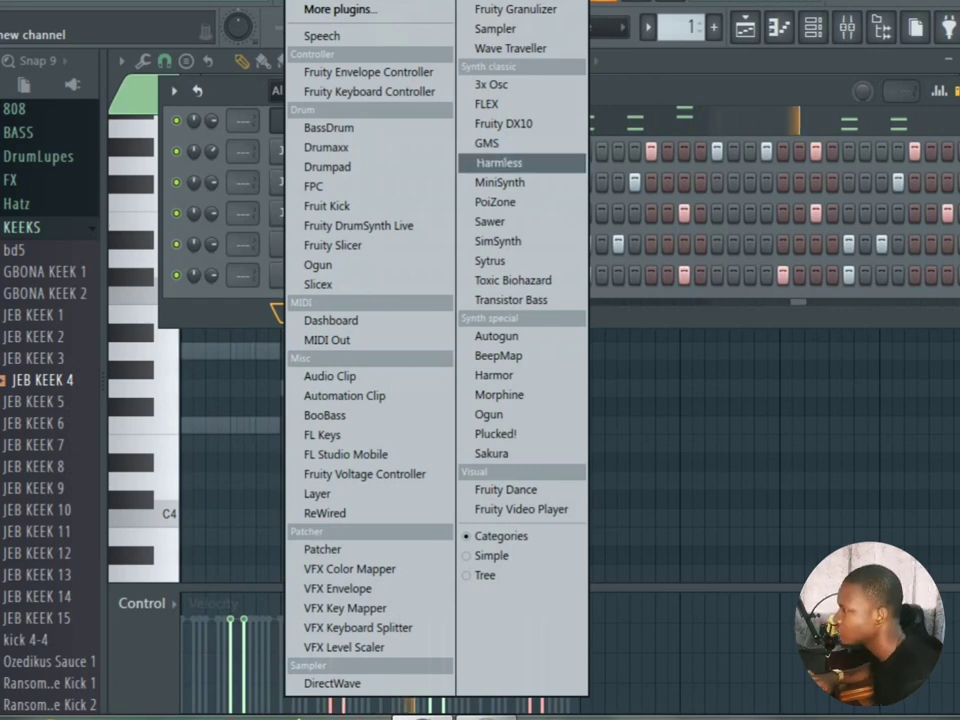
{"action": "left_click", "coordinate": [498, 162]}
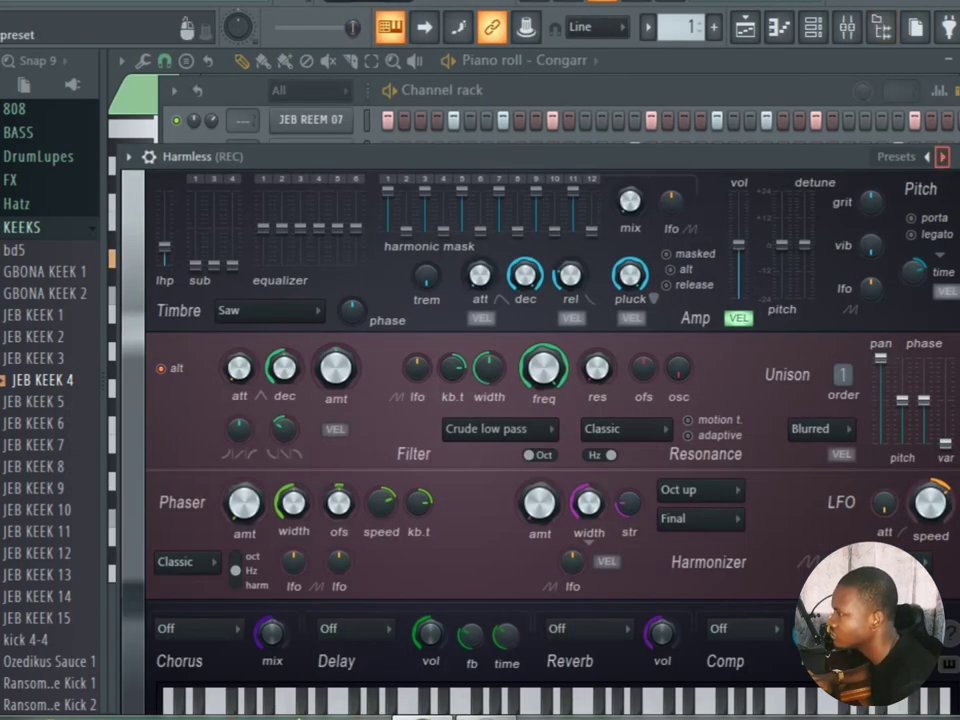
{"action": "right_click", "coordinate": [943, 156]}
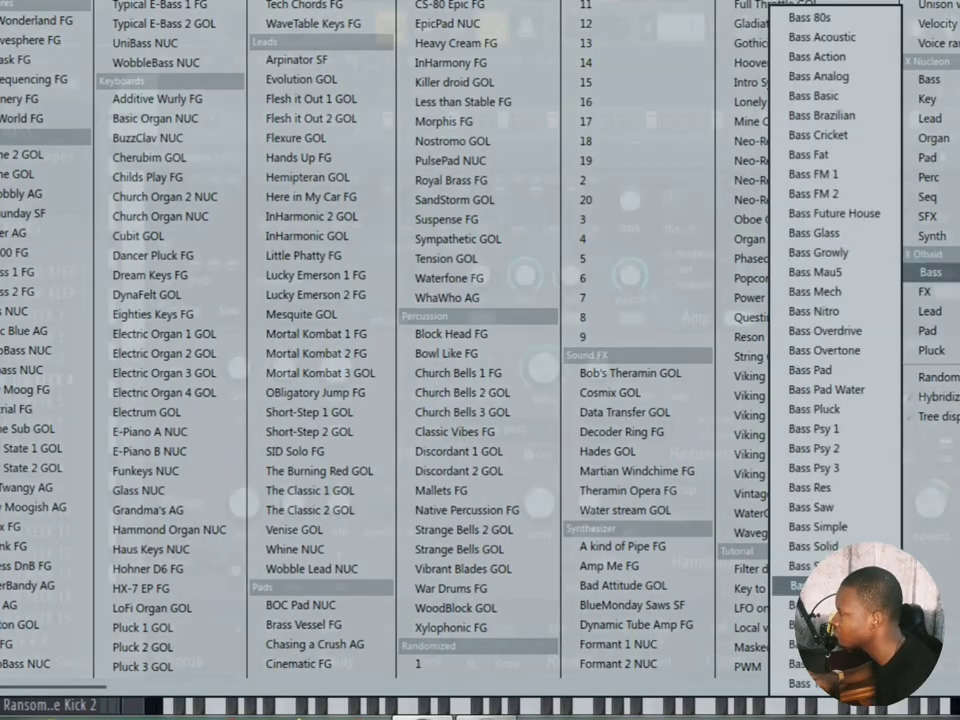
{"action": "left_click", "coordinate": [805, 585]}
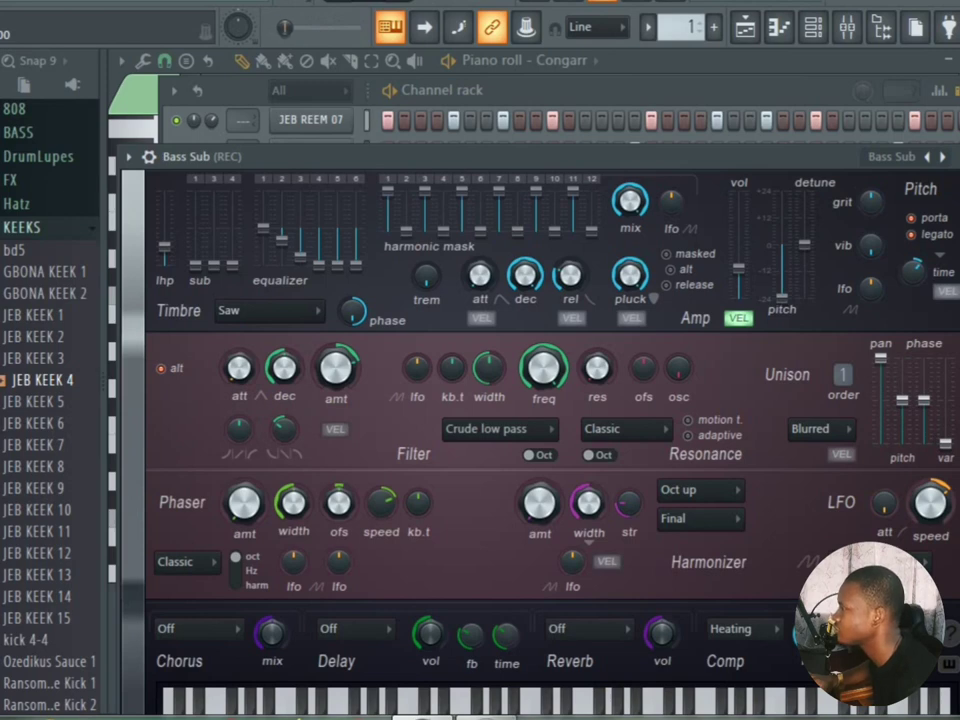
Step: Return to the channel rack and open the piano roll for the Bass Sub channel
{"action": "left_click", "coordinate": [813, 27]}
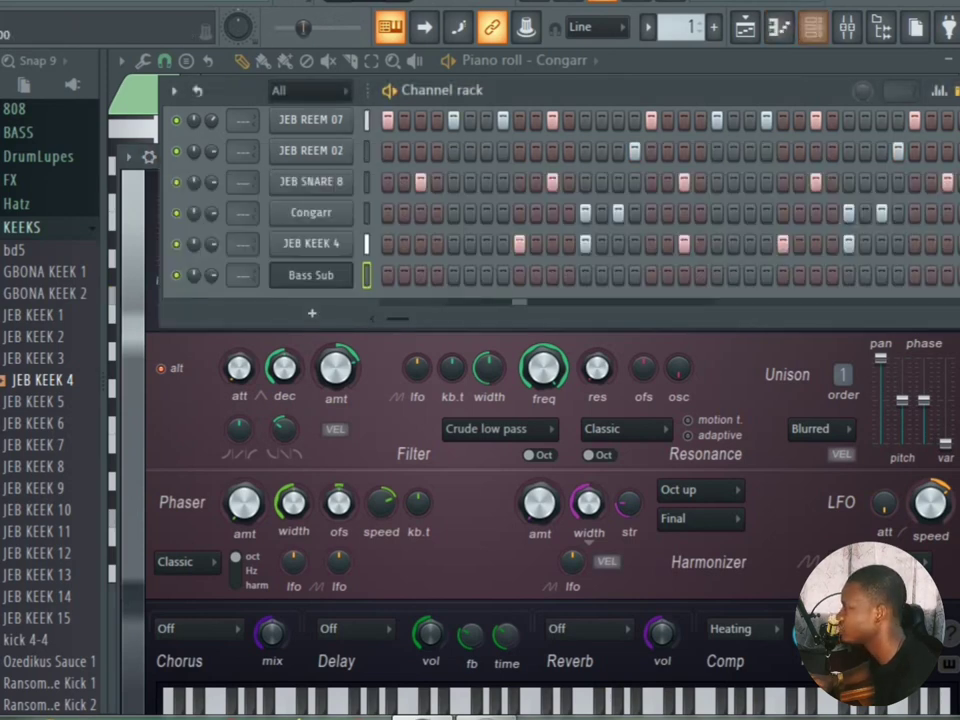
{"action": "scroll", "coordinate": [560, 200], "scroll_direction": "up", "scroll_amount": 3}
{"action": "scroll", "coordinate": [560, 200], "scroll_direction": "down", "scroll_amount": 3}
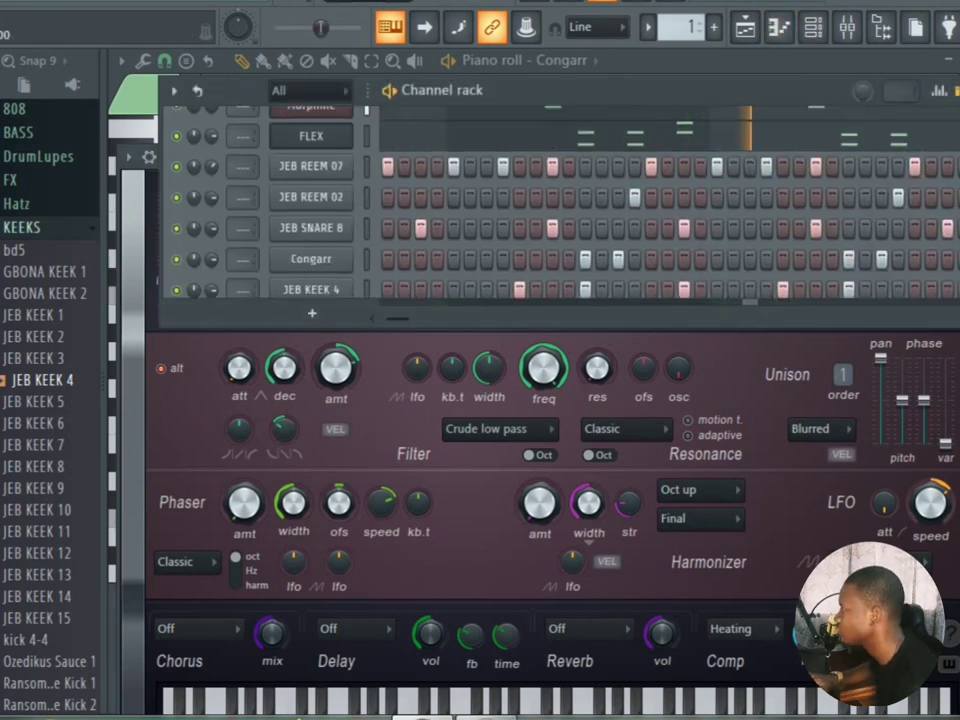
{"action": "scroll", "coordinate": [560, 200], "scroll_direction": "down", "scroll_amount": 1}
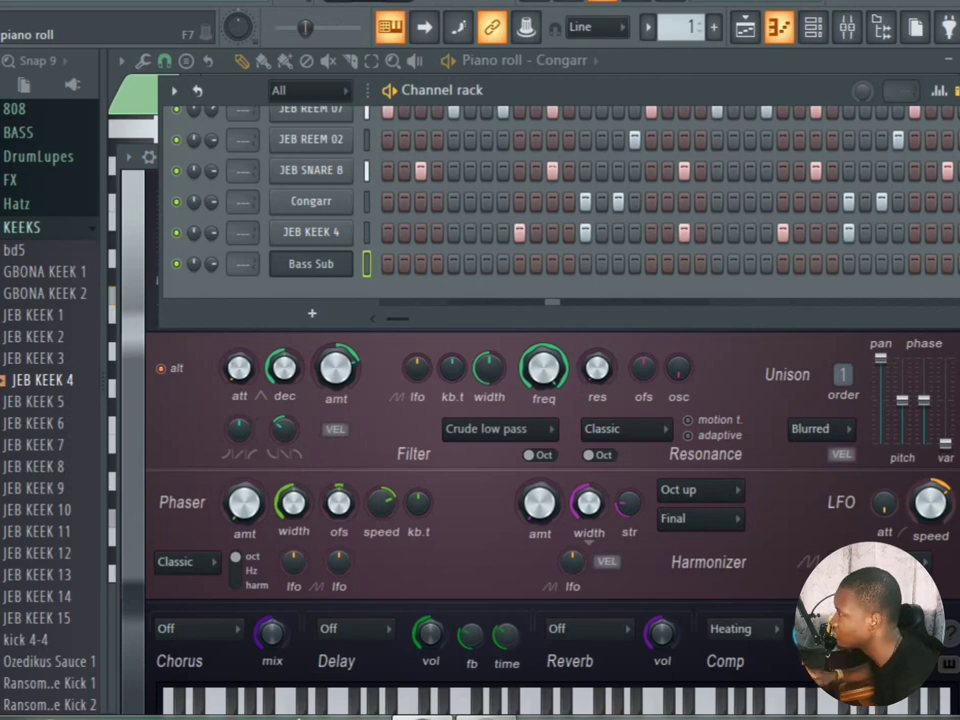
{"action": "left_click", "coordinate": [779, 27]}
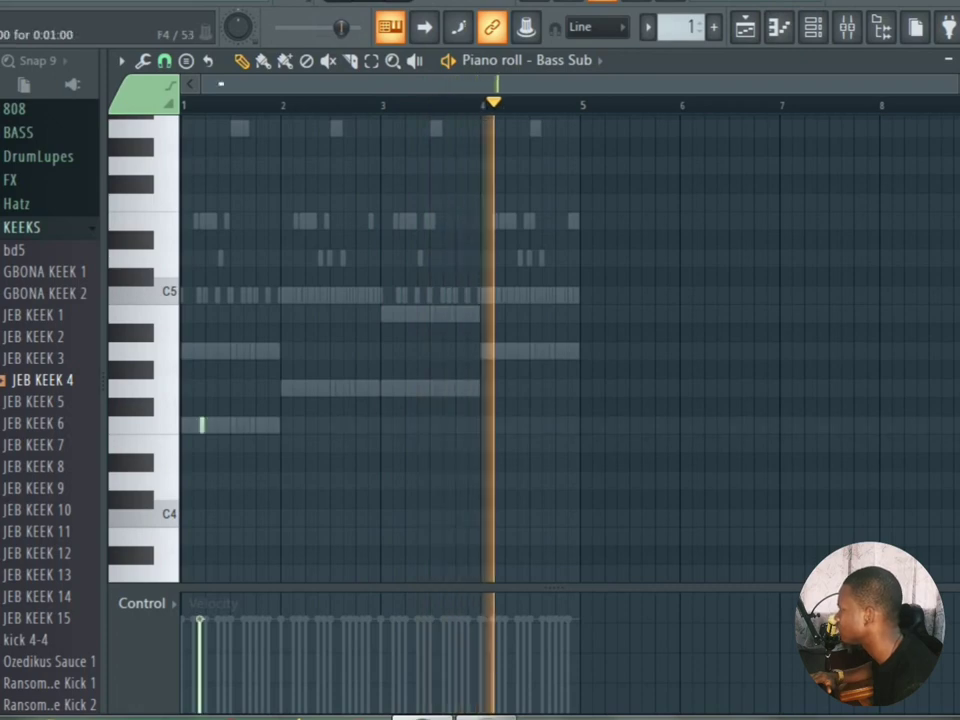
Step: Draw one-bar Bass Sub notes following the chords: F4 in bar 1, G4 in bar 2, B4 in bar 3 and A4 in bar 4
{"action": "key", "text": "space"}
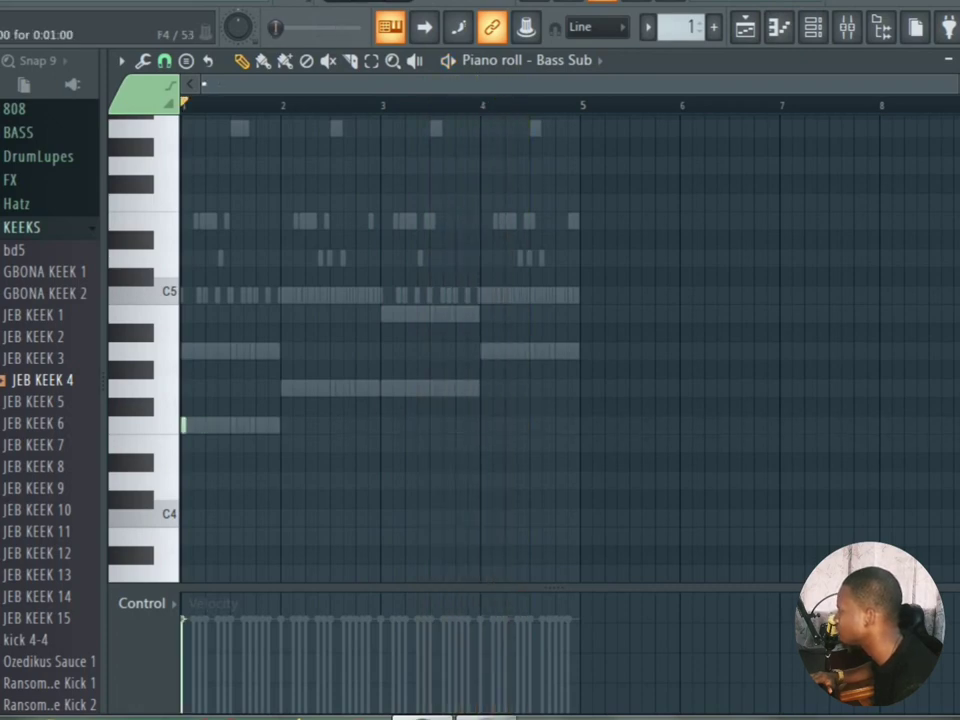
{"action": "key", "text": "space"}
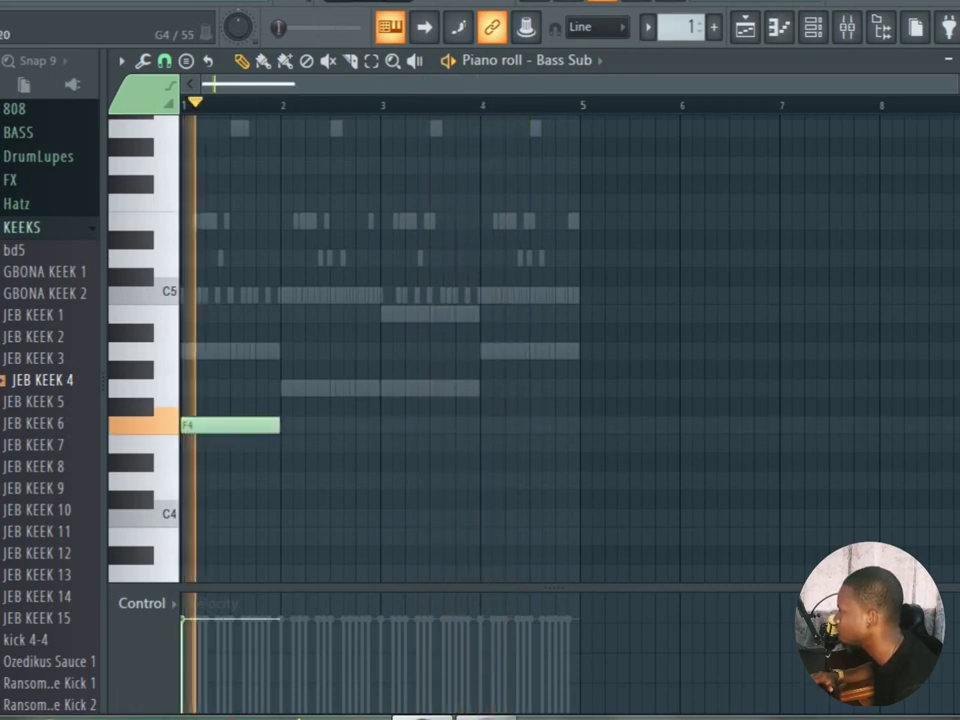
{"action": "left_click", "coordinate": [300, 388]}
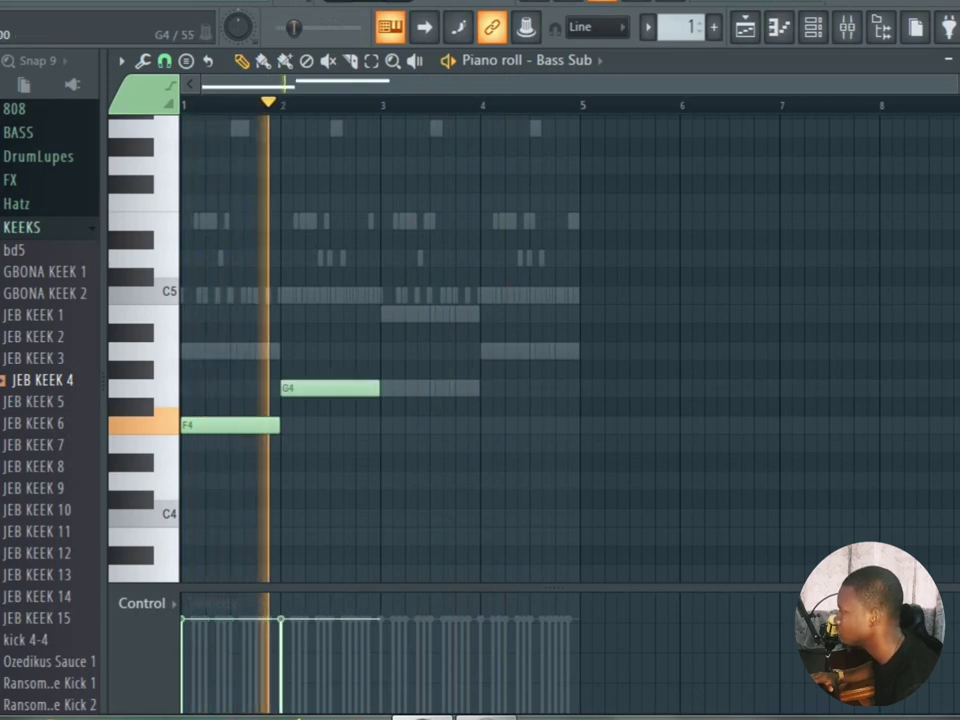
{"action": "left_click", "coordinate": [395, 388]}
{"action": "key", "text": "space"}
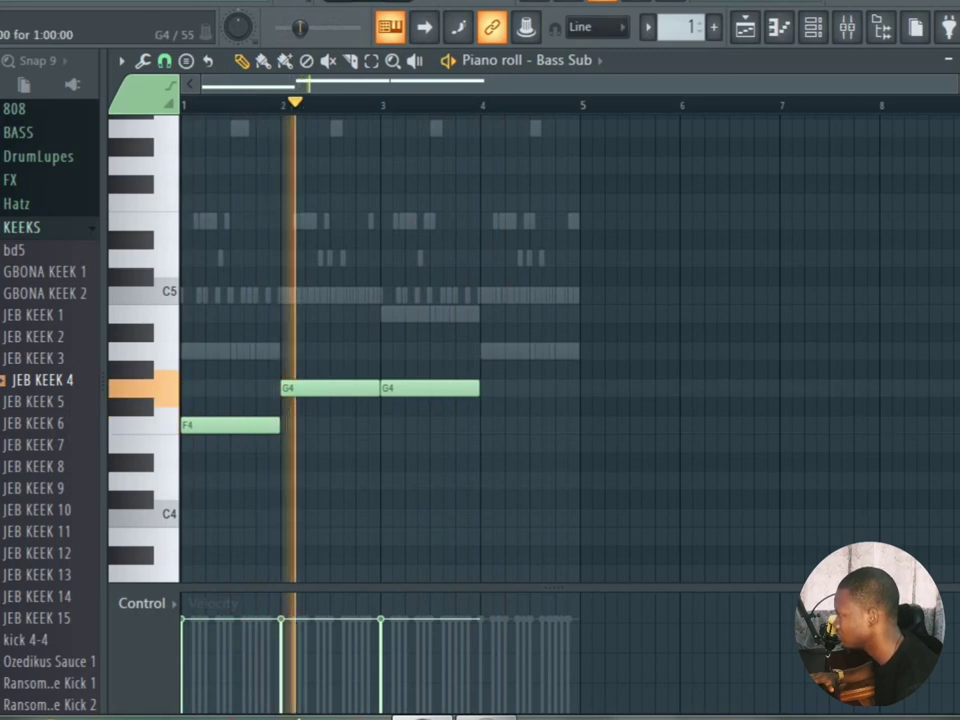
{"action": "left_click_drag", "start_coordinate": [430, 388], "coordinate": [430, 313]}
{"action": "key", "text": "space"}
{"action": "key", "text": "space"}
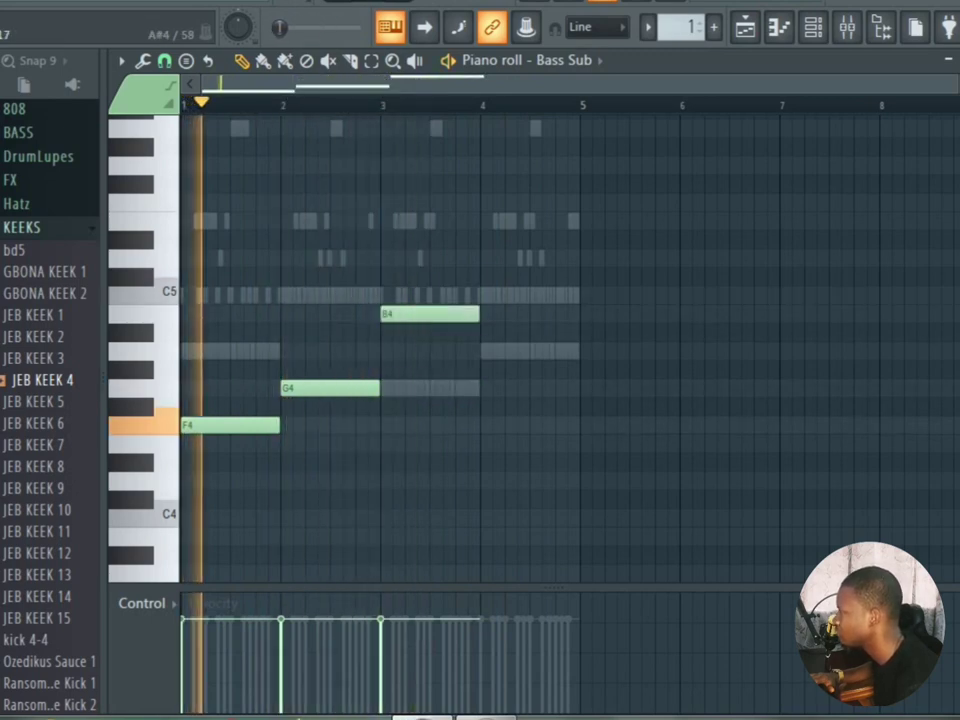
{"action": "left_click", "coordinate": [486, 351]}
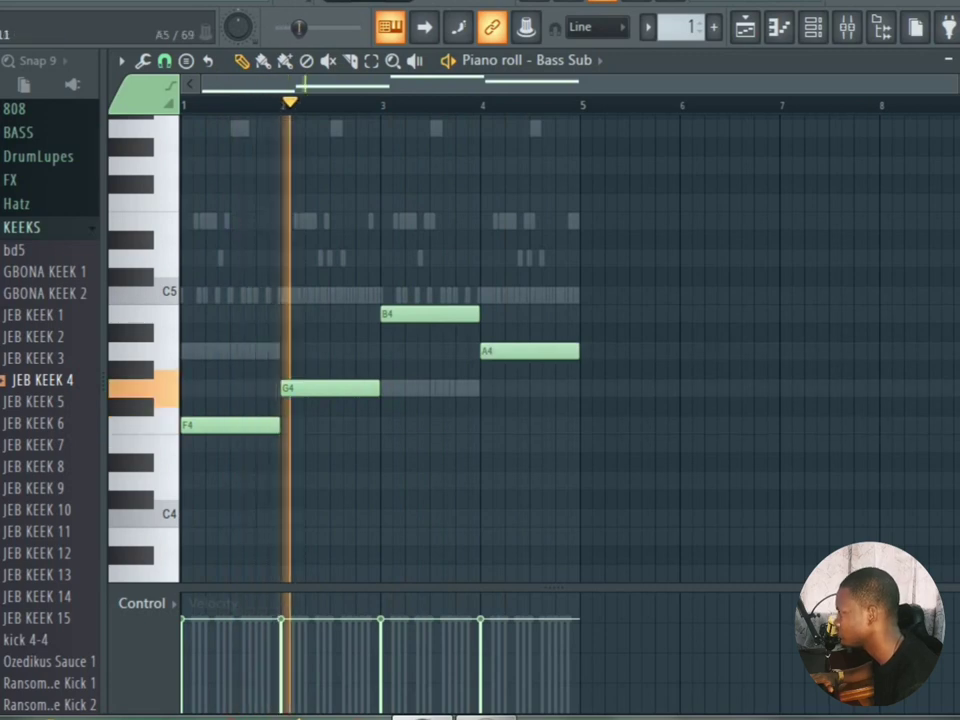
Step: Play back the bass line and add quarter-bar C5 notes starting midway through bars 2 and 4
{"action": "scroll", "coordinate": [426, 105], "scroll_direction": "up", "scroll_amount": 3}
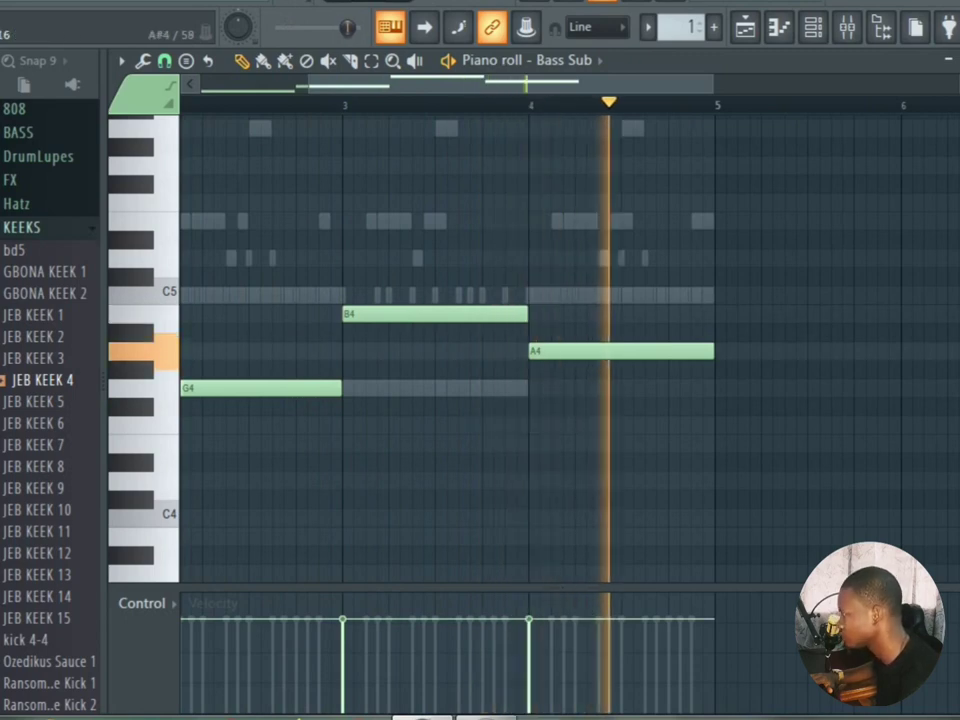
{"action": "scroll", "coordinate": [376, 105], "scroll_direction": "down", "scroll_amount": 1}
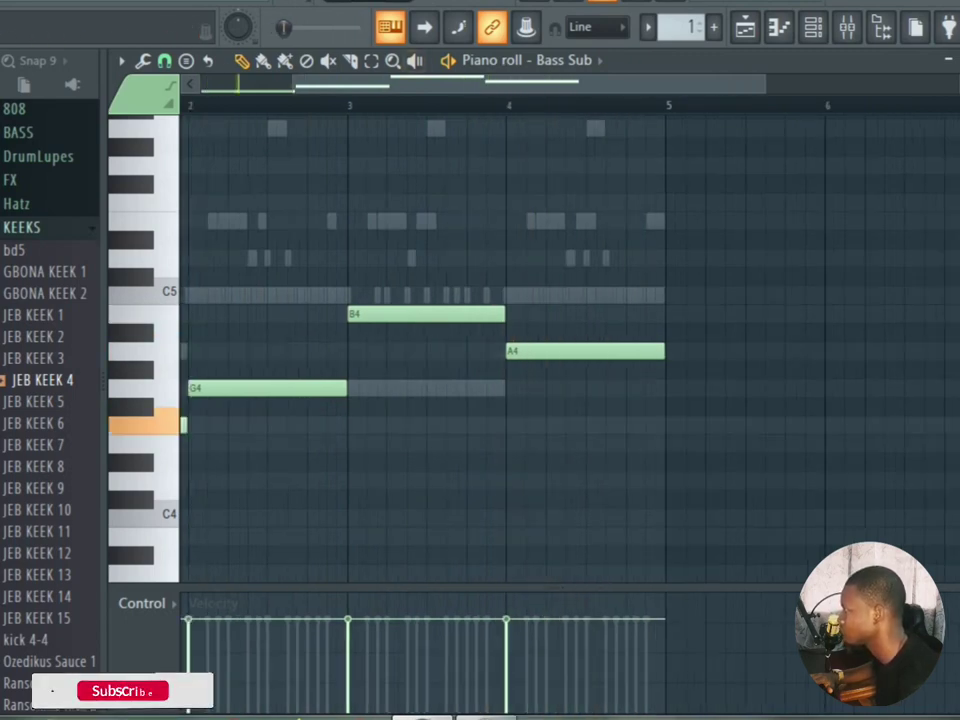
{"action": "scroll", "coordinate": [420, 105], "scroll_direction": "down", "scroll_amount": 2}
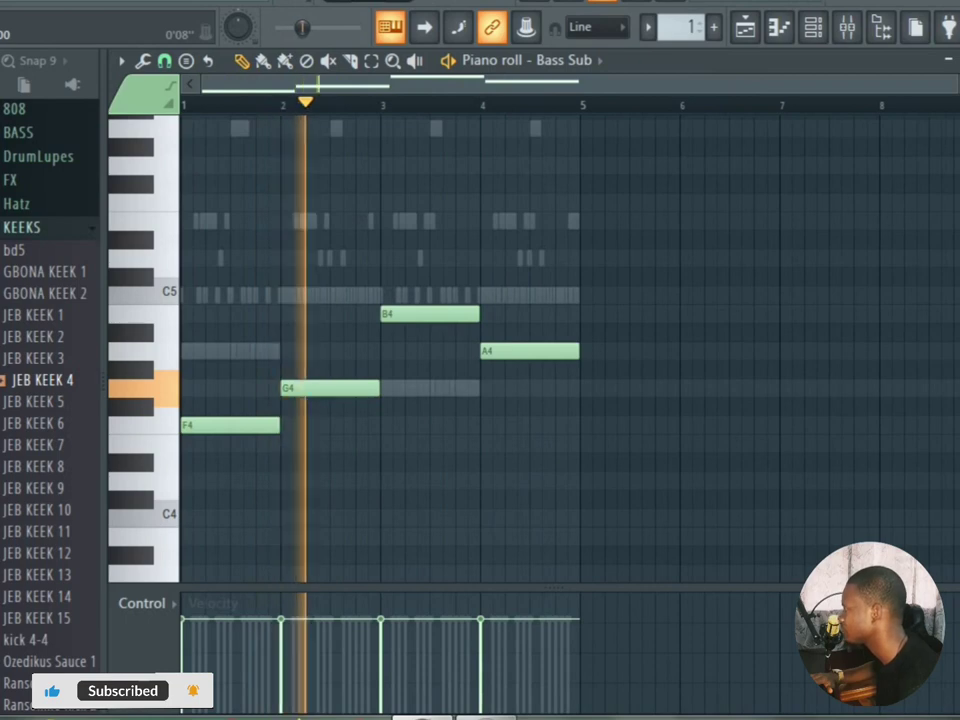
{"action": "key", "text": "space"}
{"action": "key", "text": "space"}
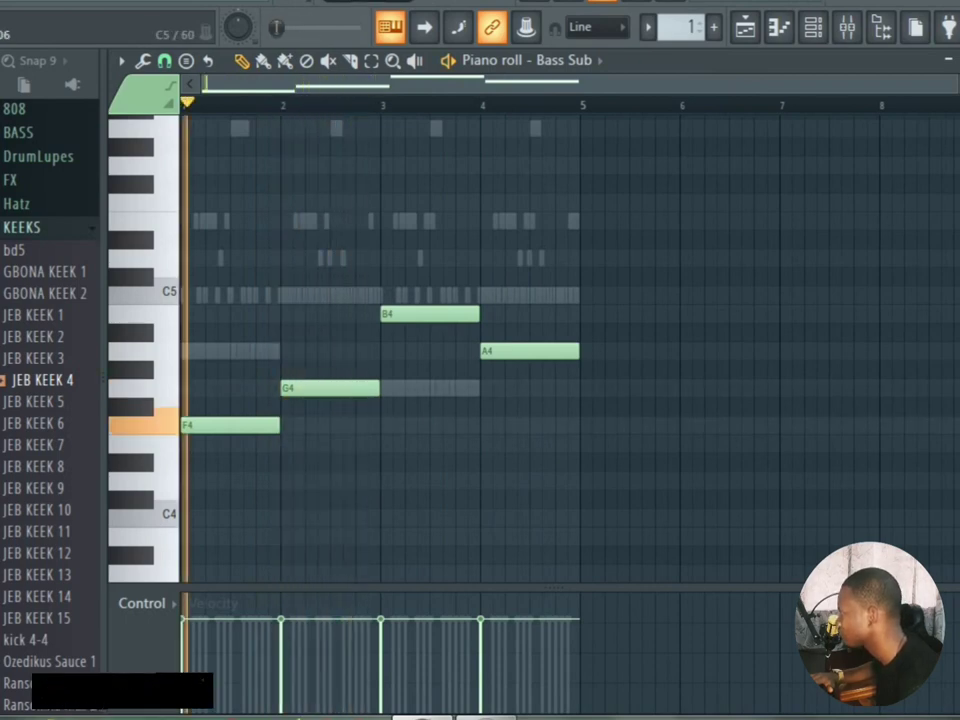
{"action": "left_click", "coordinate": [334, 295]}
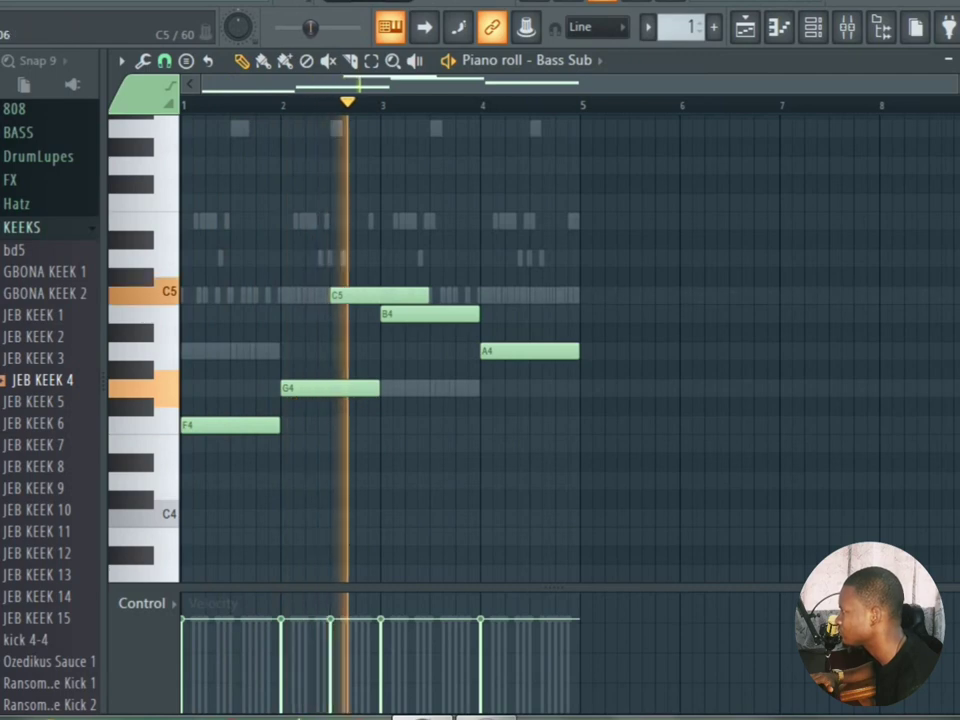
{"action": "key", "text": "space"}
{"action": "left_click_drag", "start_coordinate": [427, 295], "coordinate": [354, 295]}
{"action": "key", "text": "space"}
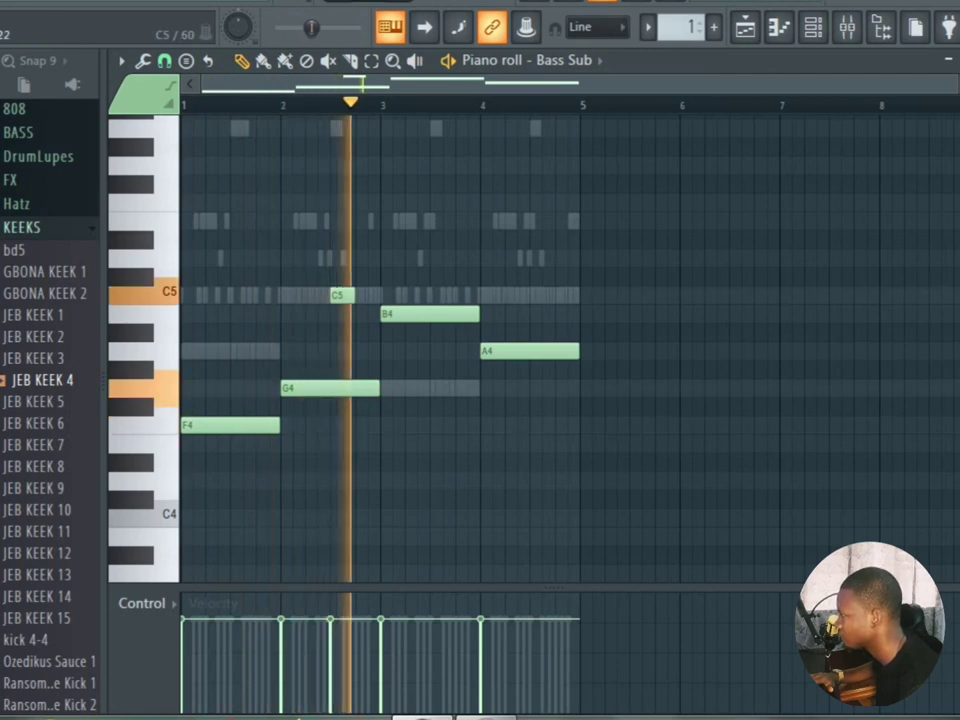
{"action": "left_click", "coordinate": [535, 295]}
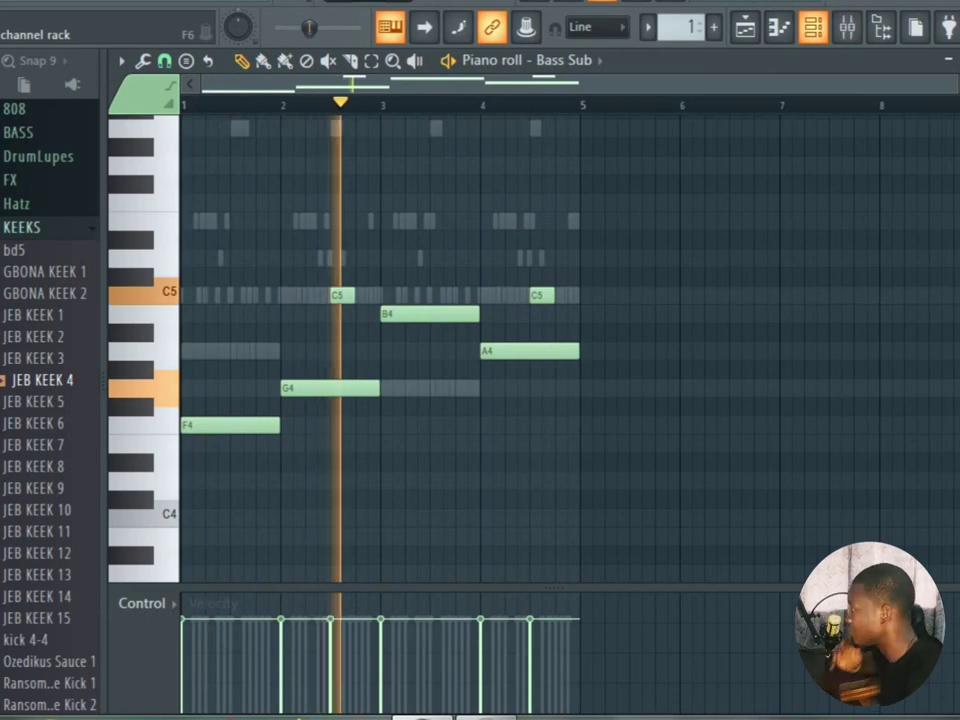
Step: Solo the Bass Sub channel in the channel rack to audition the bass line, and turn the other channels back on
{"action": "left_click", "coordinate": [813, 27]}
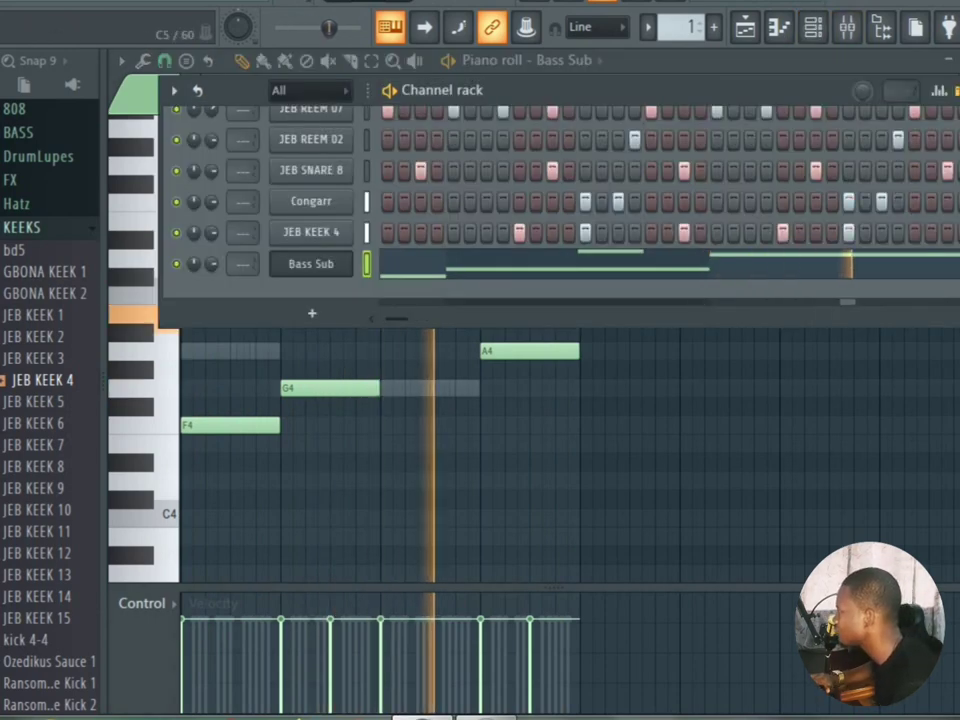
{"action": "right_click", "coordinate": [177, 264]}
{"action": "left_click", "coordinate": [195, 281]}
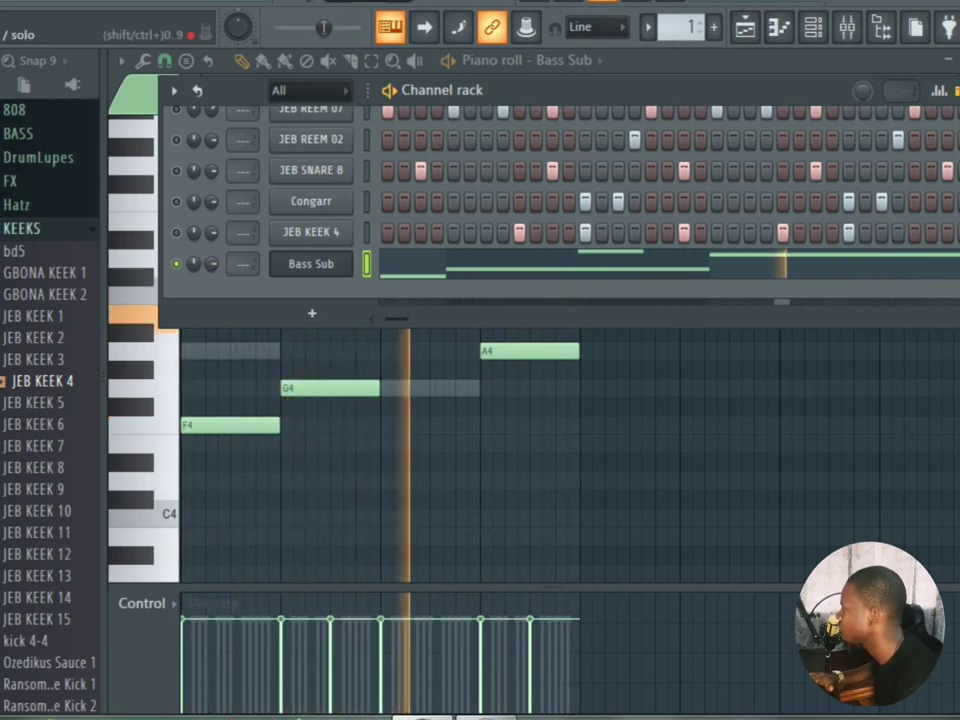
{"action": "right_click", "coordinate": [176, 264]}
{"action": "left_click", "coordinate": [205, 277]}
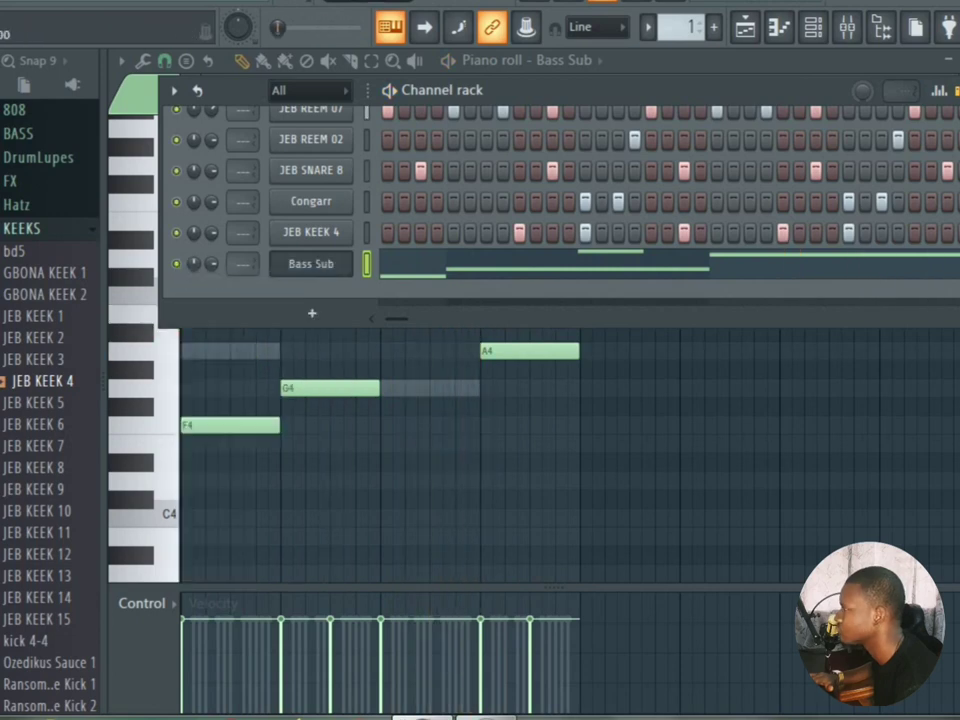
Step: Play back the pattern from the channel rack to review all the layered channels together
{"action": "left_click", "coordinate": [745, 27]}
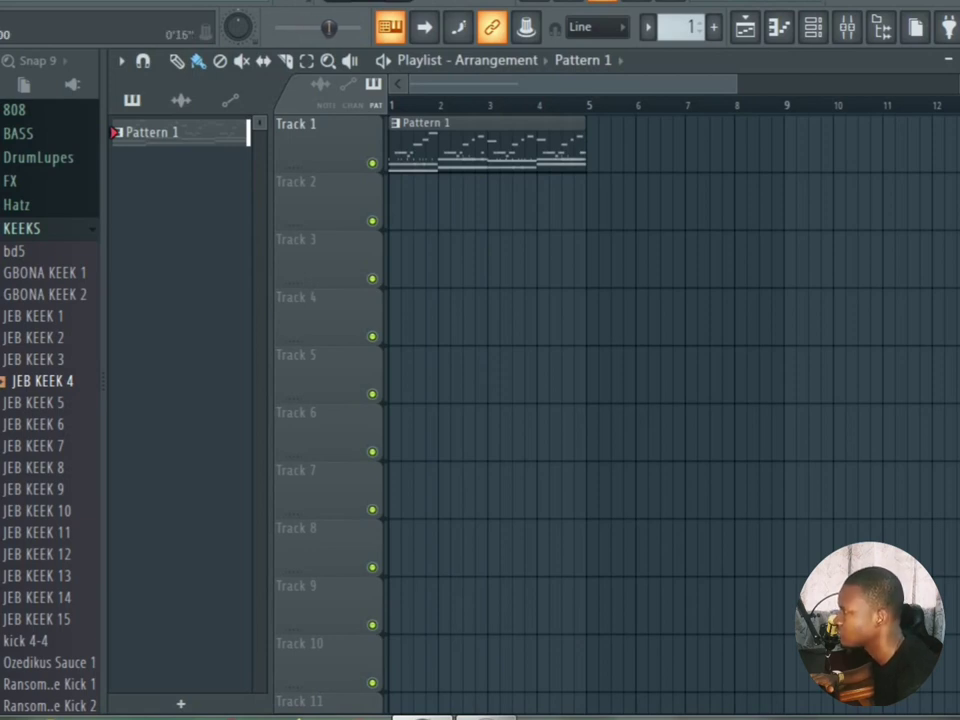
{"action": "left_click", "coordinate": [813, 27]}
{"action": "scroll", "coordinate": [640, 200], "scroll_direction": "up", "scroll_amount": 3}
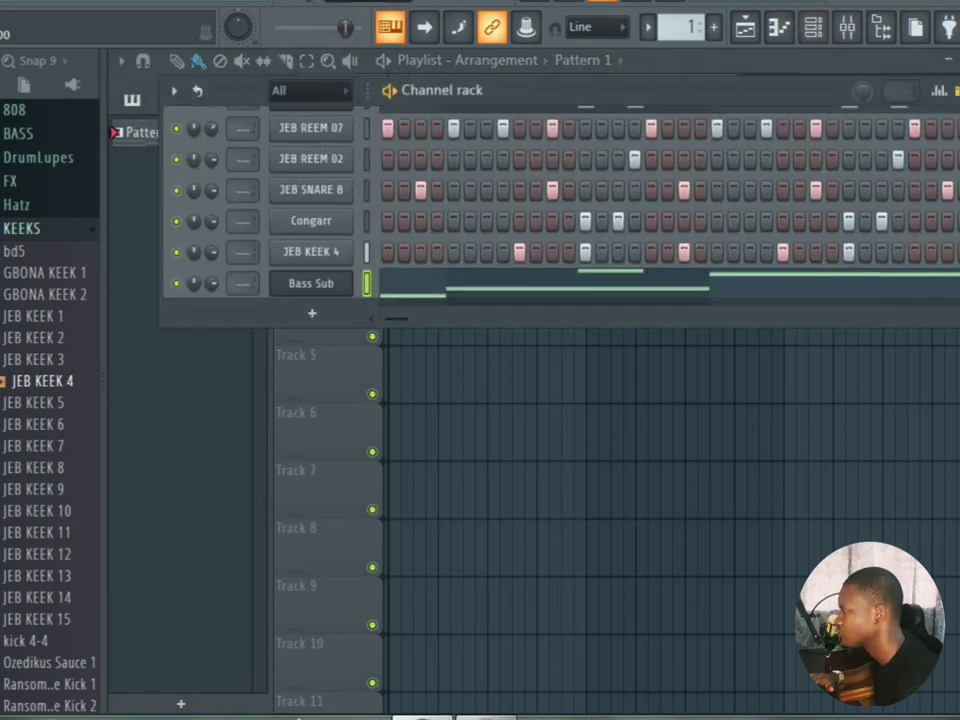
{"action": "scroll", "coordinate": [560, 200], "scroll_direction": "down", "scroll_amount": 4}
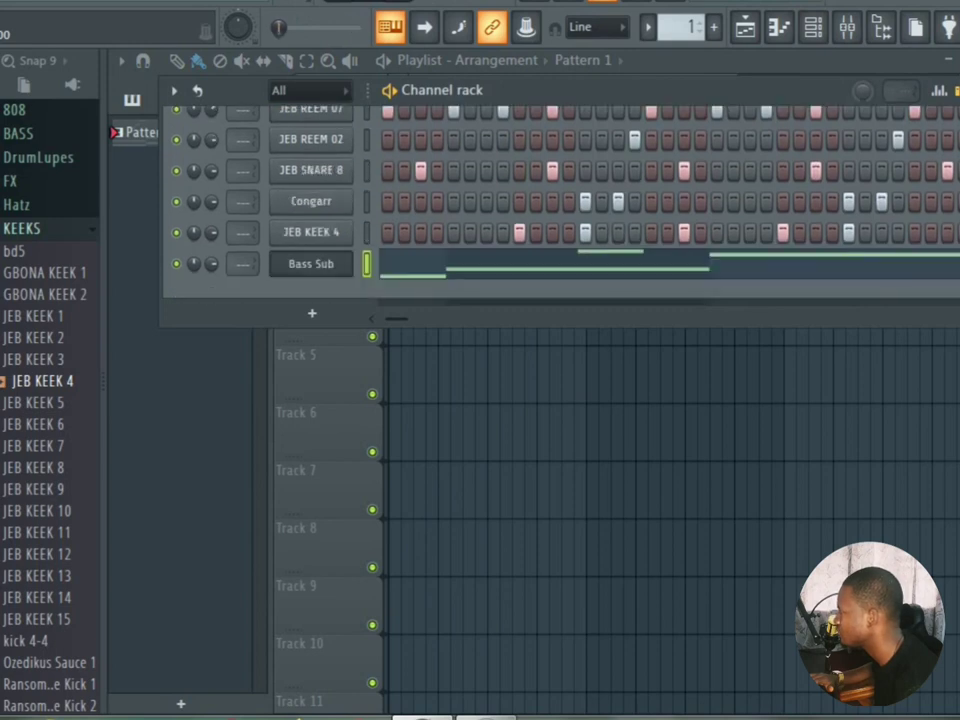
{"action": "scroll", "coordinate": [560, 200], "scroll_direction": "up", "scroll_amount": 4}
{"action": "key", "text": "space"}
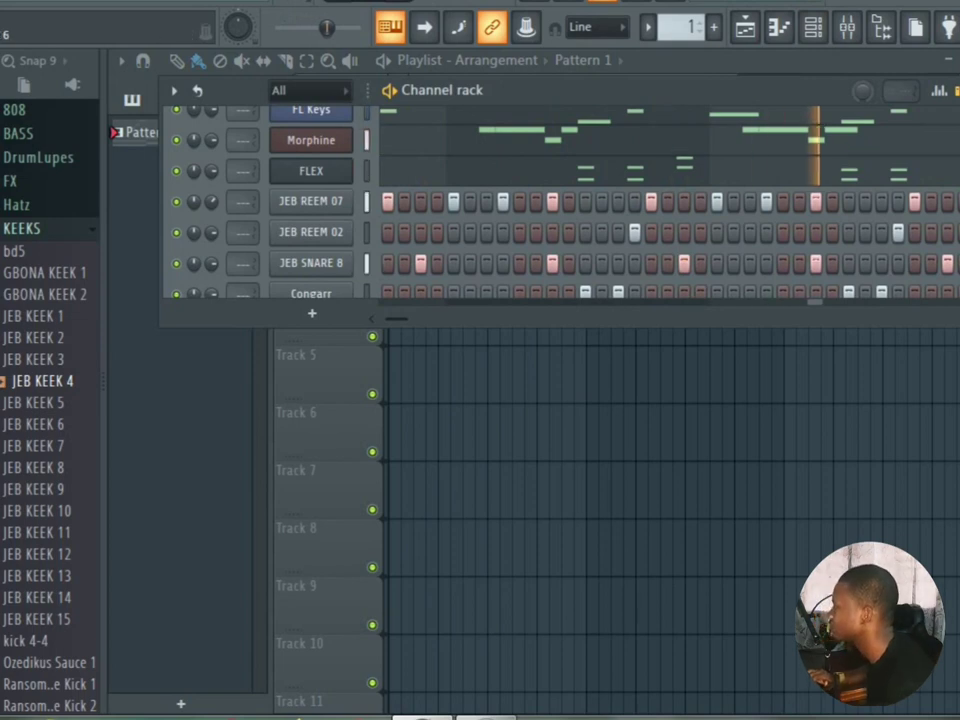
Step: Move the Pattern 1 clip to Track 3 of the playlist and split the pattern by channel
{"action": "key", "text": "F6"}
{"action": "left_click_drag", "start_coordinate": [592, 203], "coordinate": [511, 262]}
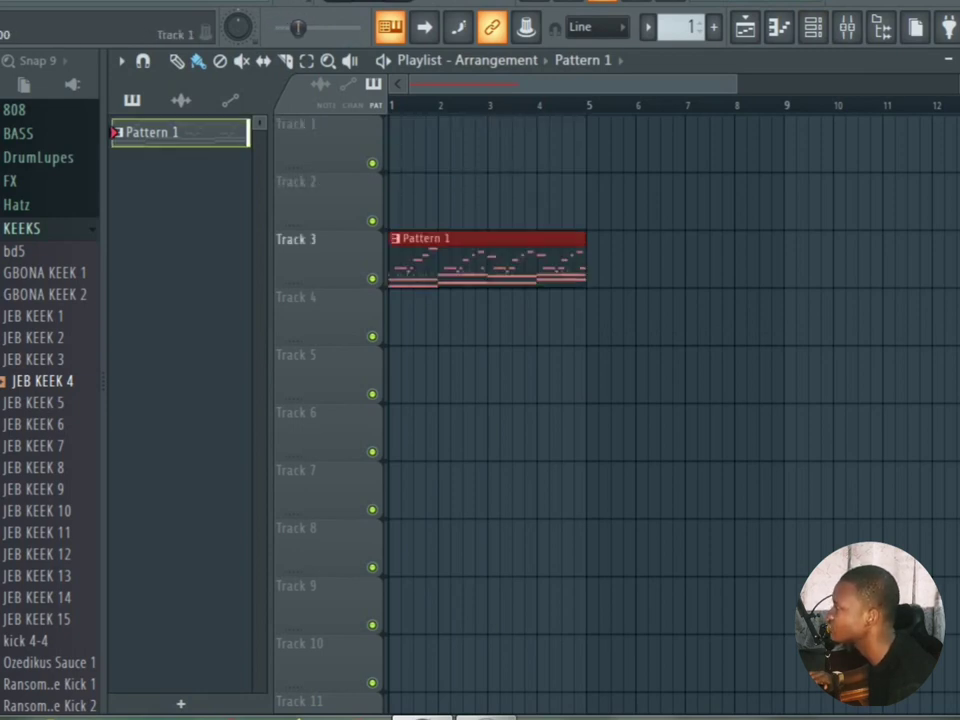
{"action": "left_click", "coordinate": [648, 27]}
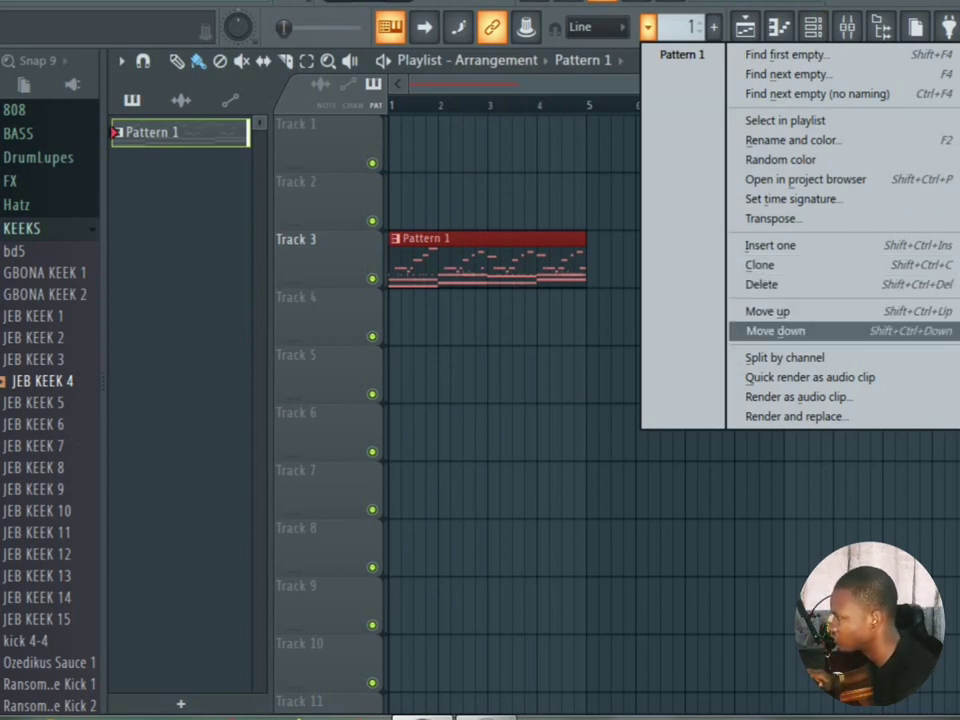
{"action": "left_click", "coordinate": [785, 357]}
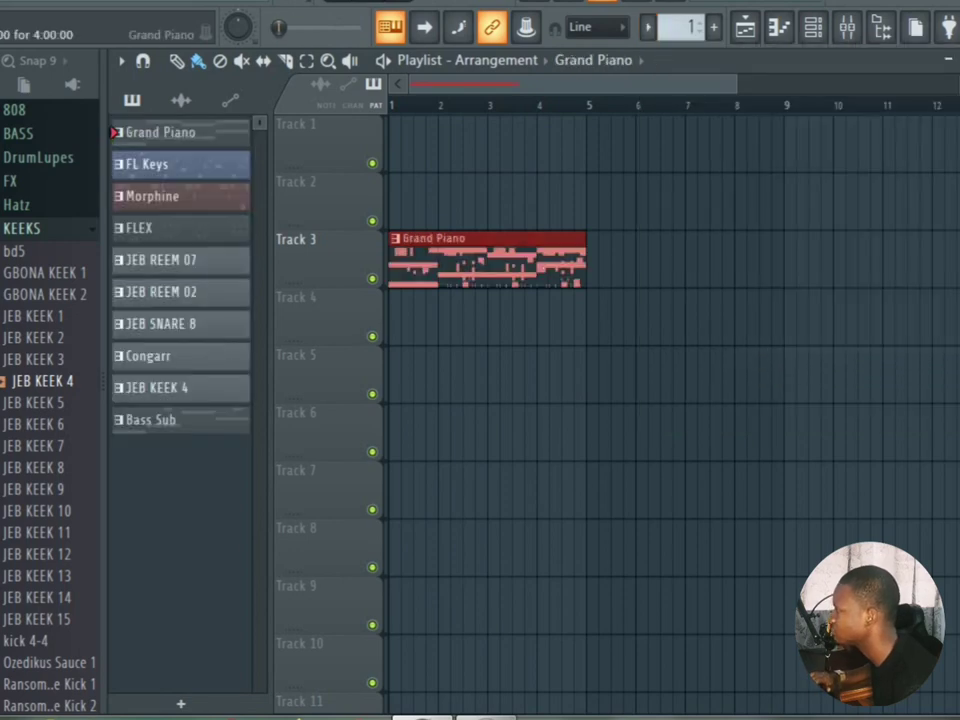
Step: Separate the stacked clips, placing Grand Piano, FL Keys, Morphine and FLEX at bar 1 on Tracks 1 to 4 in that order
{"action": "left_click_drag", "start_coordinate": [487, 262], "coordinate": [487, 493]}
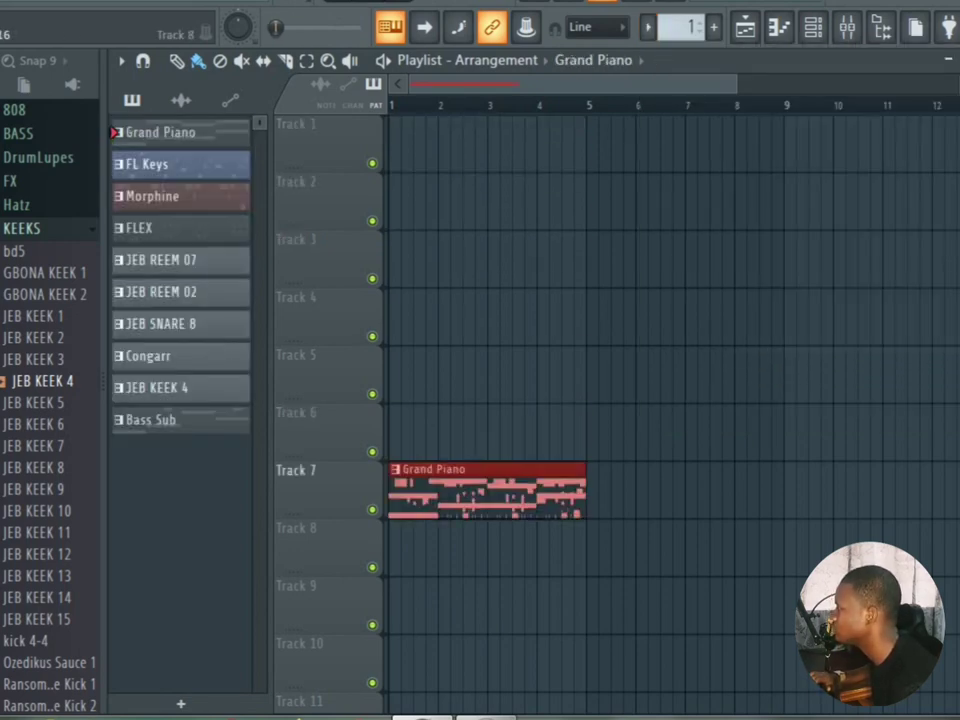
{"action": "left_click", "coordinate": [570, 432]}
{"action": "left_click_drag", "start_coordinate": [570, 432], "coordinate": [397, 146]}
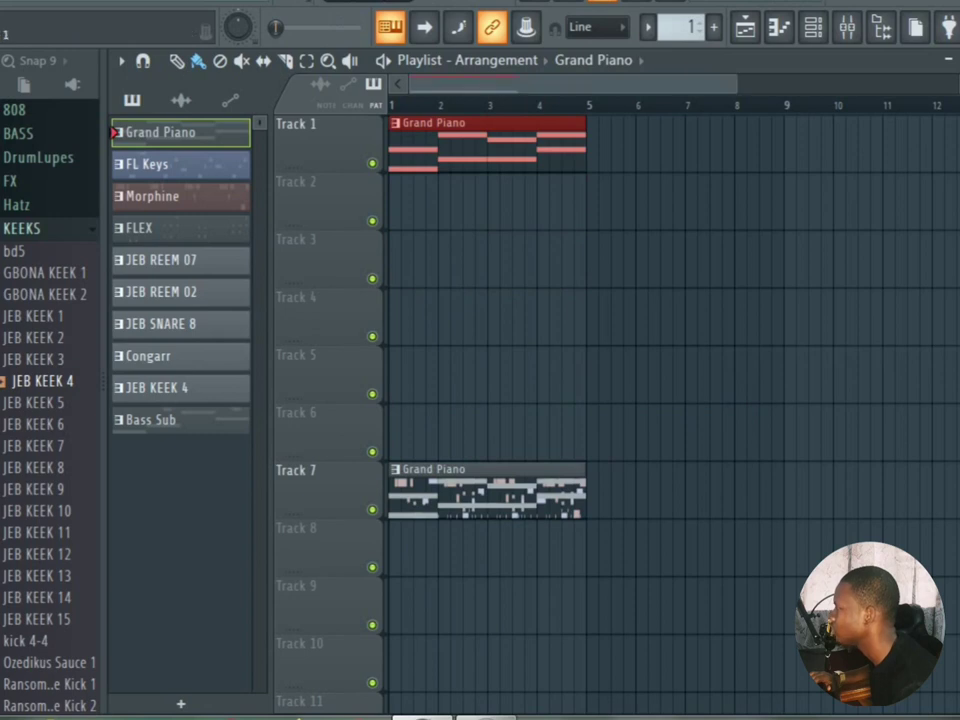
{"action": "left_click_drag", "start_coordinate": [487, 493], "coordinate": [487, 375]}
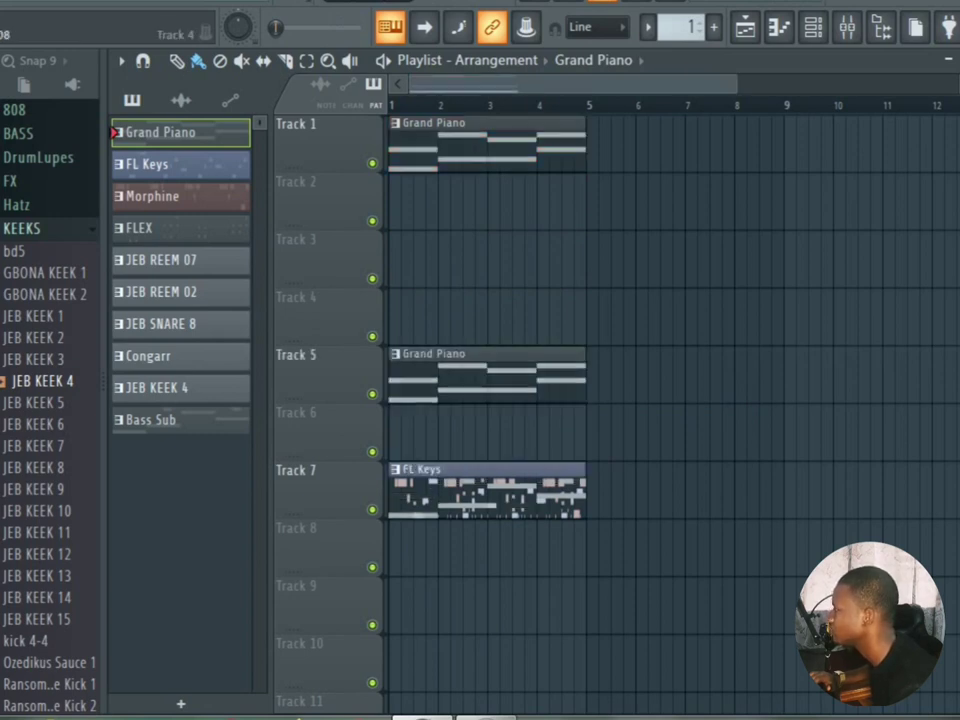
{"action": "right_click", "coordinate": [487, 375]}
{"action": "left_click_drag", "start_coordinate": [487, 493], "coordinate": [487, 202]}
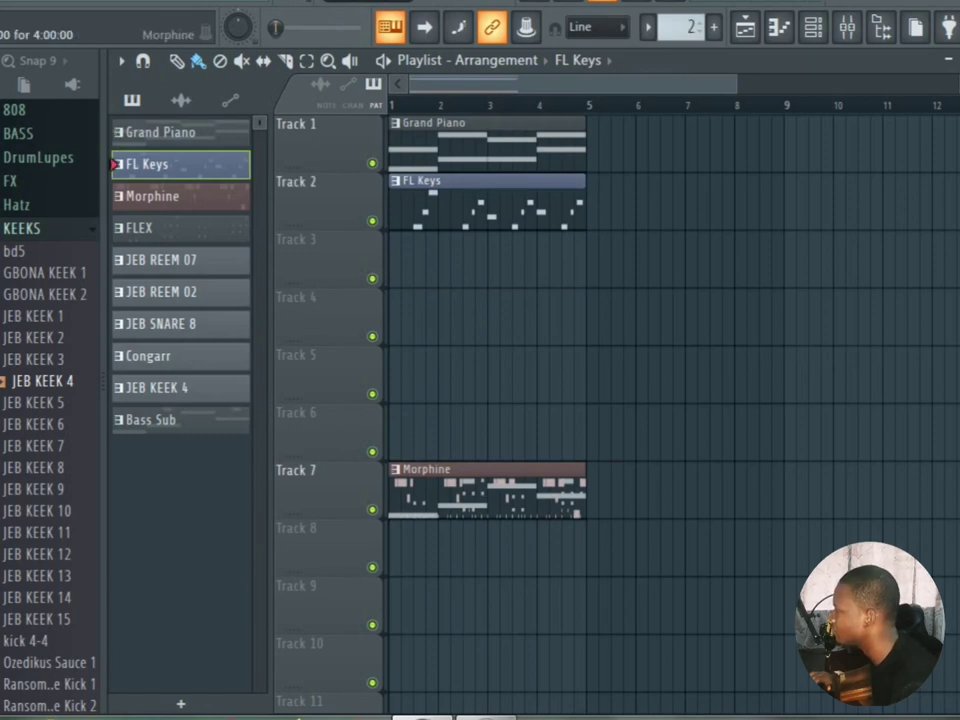
{"action": "left_click_drag", "start_coordinate": [487, 493], "coordinate": [487, 260]}
{"action": "left_click_drag", "start_coordinate": [487, 493], "coordinate": [487, 319]}
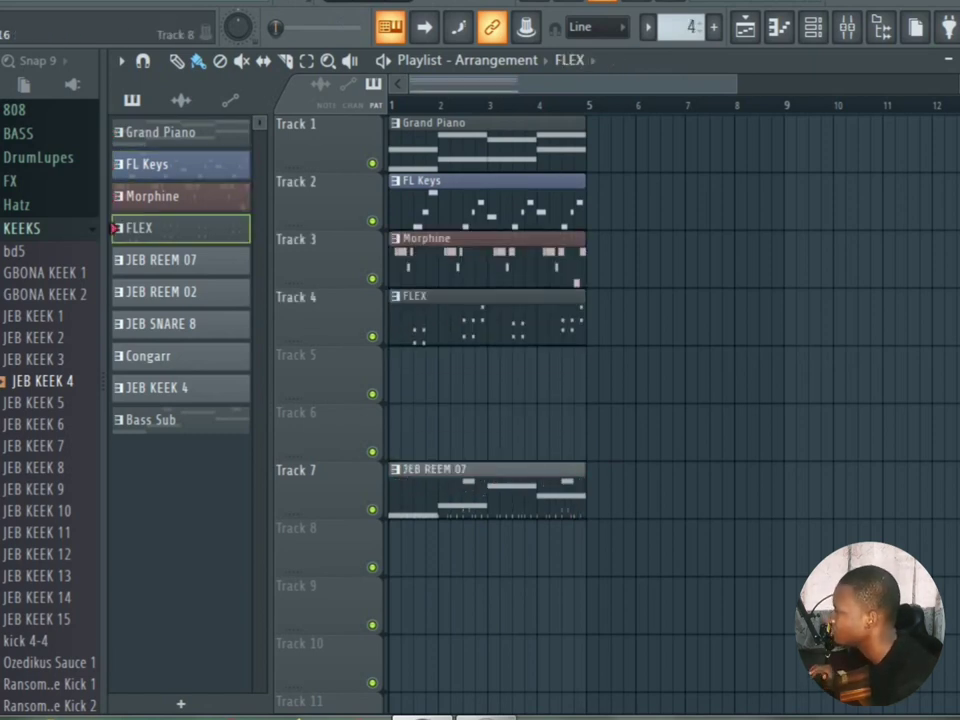
Step: Shift the remaining stack down to Track 8 and place the JEB REEM 07 clip on Track 5, removing any extra copy
{"action": "left_click", "coordinate": [487, 493], "text": "ctrl"}
{"action": "left_click_drag", "start_coordinate": [487, 493], "coordinate": [487, 549]}
{"action": "scroll", "coordinate": [487, 516], "scroll_direction": "down", "scroll_amount": 3}
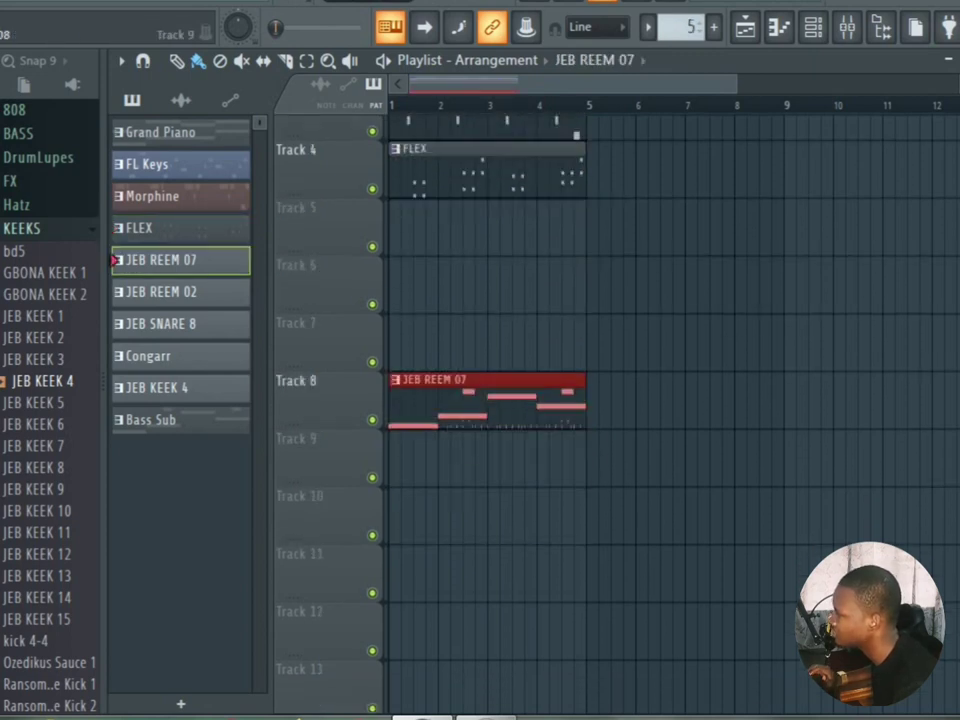
{"action": "left_click_drag", "start_coordinate": [487, 378], "coordinate": [487, 205]}
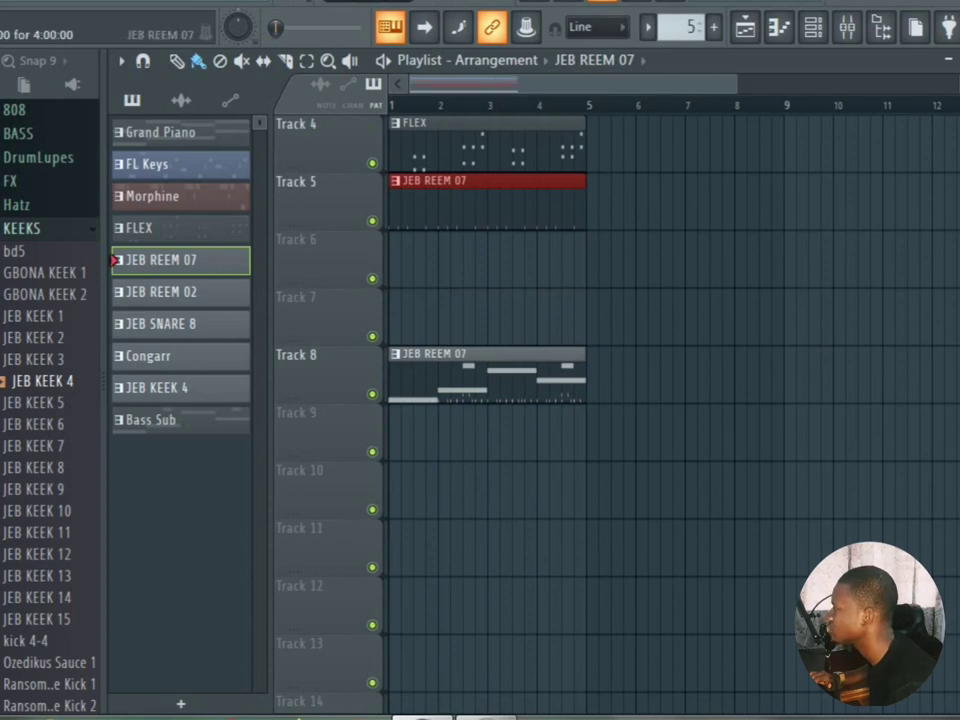
{"action": "left_click_drag", "start_coordinate": [487, 378], "coordinate": [487, 436]}
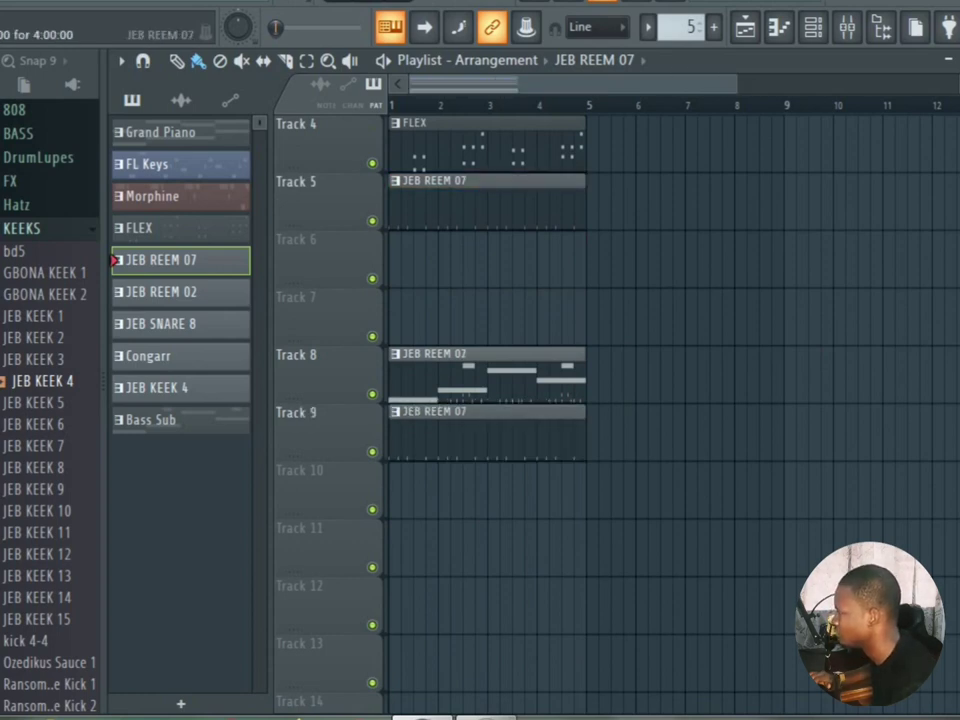
{"action": "right_click", "coordinate": [487, 436]}
Step: Place the JEB REEM 02, JEB SNARE 8, Congarr, JEB KEEK 4 and Bass Sub clips on Tracks 6 to 10 in that order
{"action": "left_click_drag", "start_coordinate": [555, 378], "coordinate": [555, 551]}
{"action": "left_click", "coordinate": [555, 436]}
{"action": "left_click_drag", "start_coordinate": [555, 436], "coordinate": [396, 256]}
{"action": "left_click_drag", "start_coordinate": [487, 545], "coordinate": [487, 372]}
{"action": "right_click", "coordinate": [487, 372]}
{"action": "left_click_drag", "start_coordinate": [487, 545], "coordinate": [487, 314]}
{"action": "left_click_drag", "start_coordinate": [487, 545], "coordinate": [487, 372]}
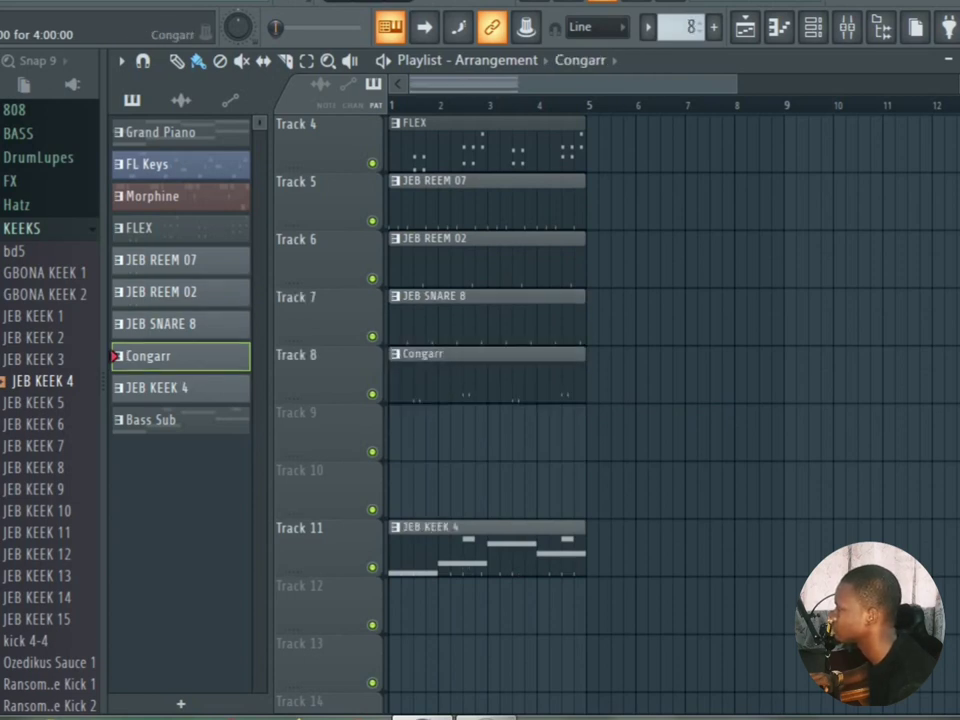
{"action": "left_click_drag", "start_coordinate": [487, 545], "coordinate": [487, 430]}
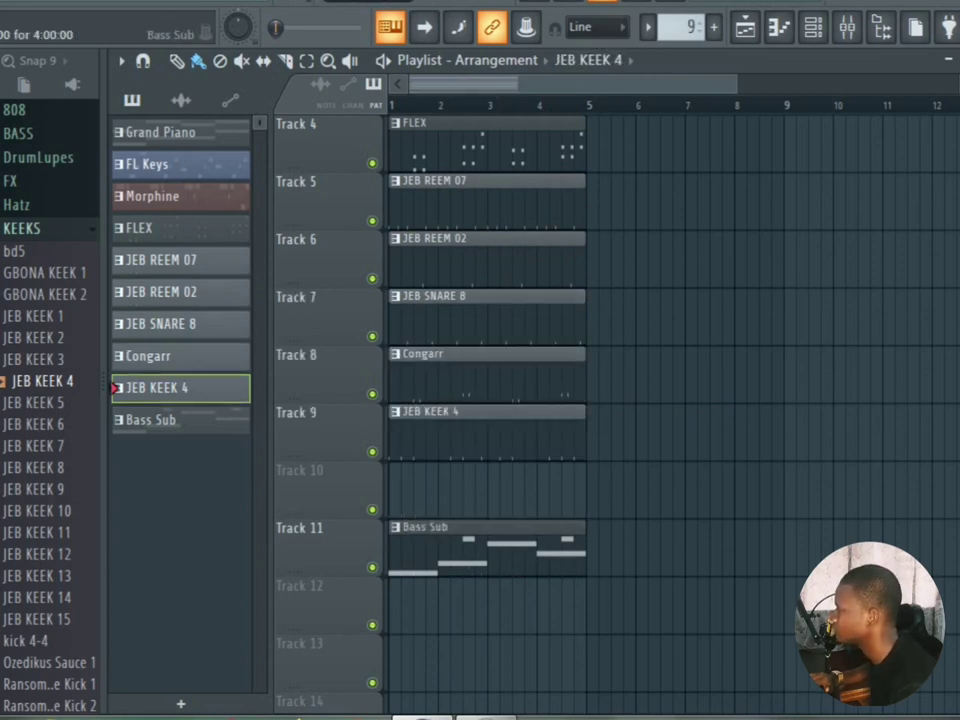
{"action": "left_click_drag", "start_coordinate": [487, 545], "coordinate": [487, 487]}
{"action": "left_click", "coordinate": [116, 421]}
Step: Select all the clips on Tracks 1 to 10 and duplicate them twice so the arrangement runs through bar 12
{"action": "scroll", "coordinate": [116, 421], "scroll_direction": "up", "scroll_amount": 3}
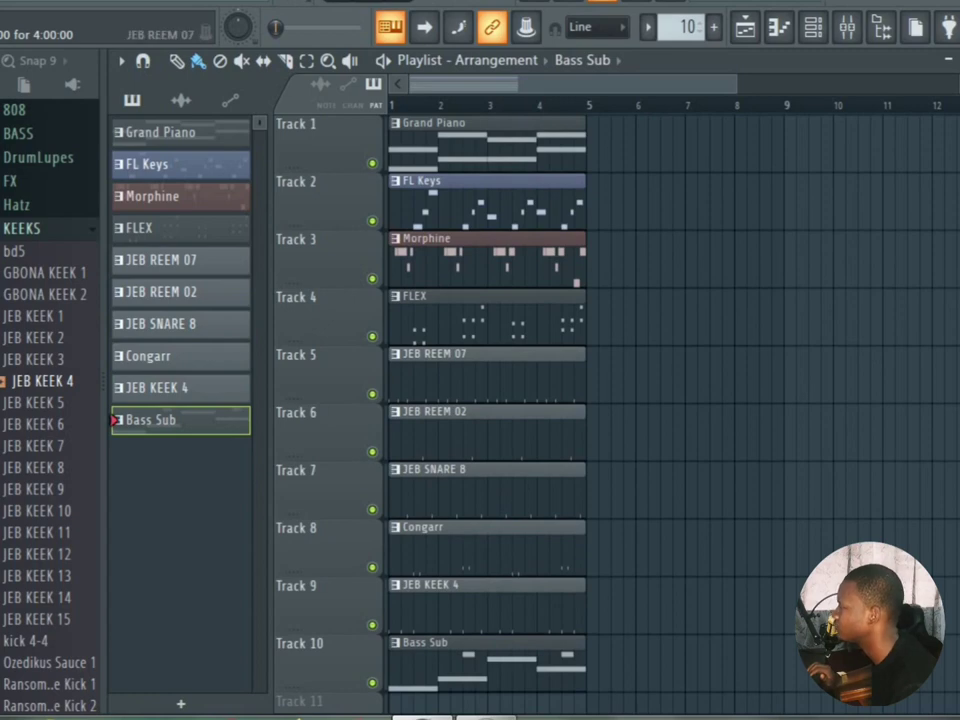
{"action": "scroll", "coordinate": [520, 240], "scroll_direction": "down", "scroll_amount": 4}
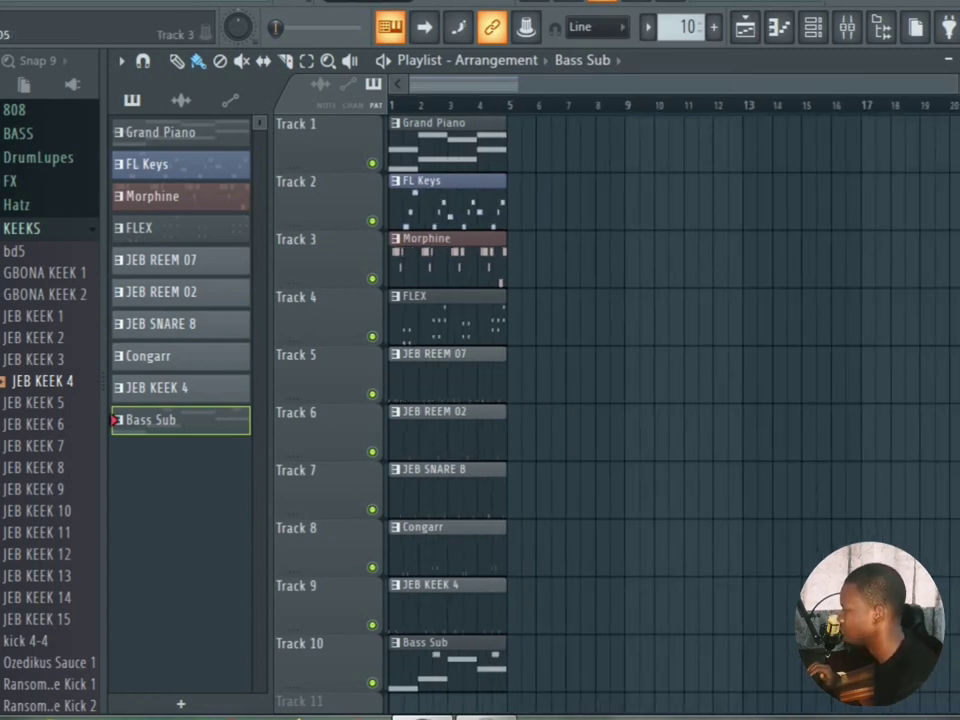
{"action": "scroll", "coordinate": [600, 400], "scroll_direction": "down", "scroll_amount": 3}
{"action": "left_click_drag", "start_coordinate": [542, 514], "coordinate": [392, 114]}
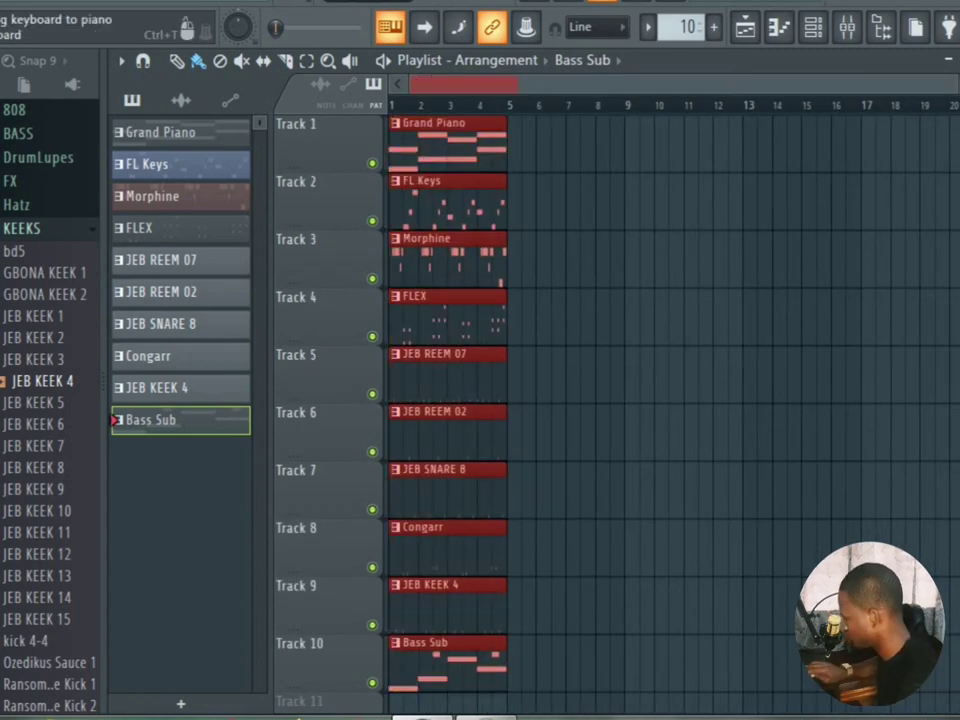
{"action": "key", "text": "ctrl+b"}
{"action": "key", "text": "ctrl+b"}
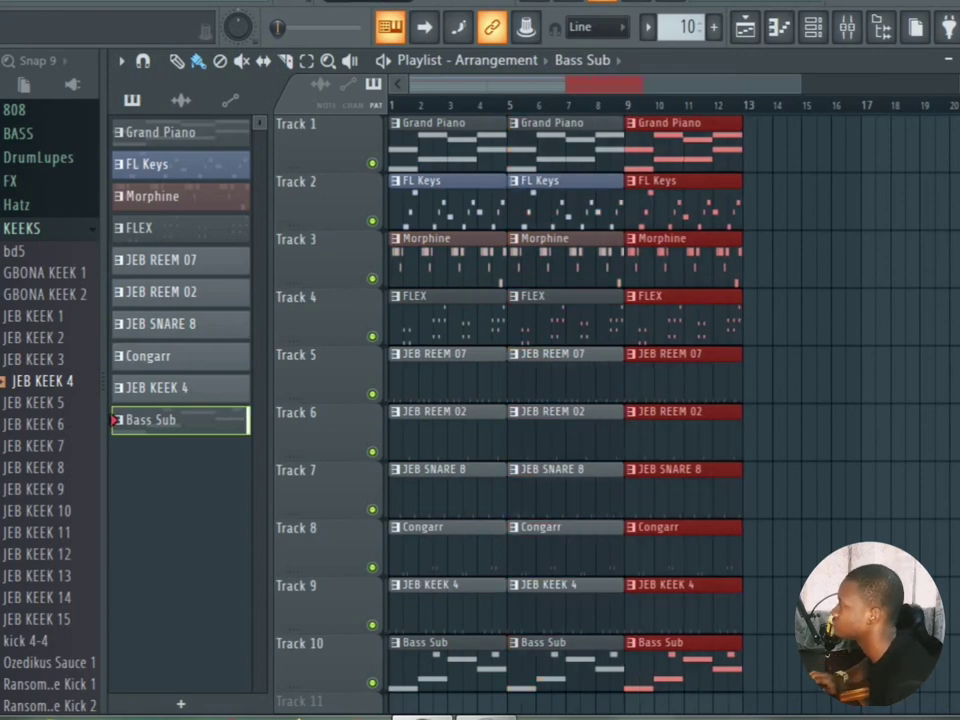
Step: Play back the song arrangement while checking the channel rack, and stop playback
{"action": "key", "text": "space"}
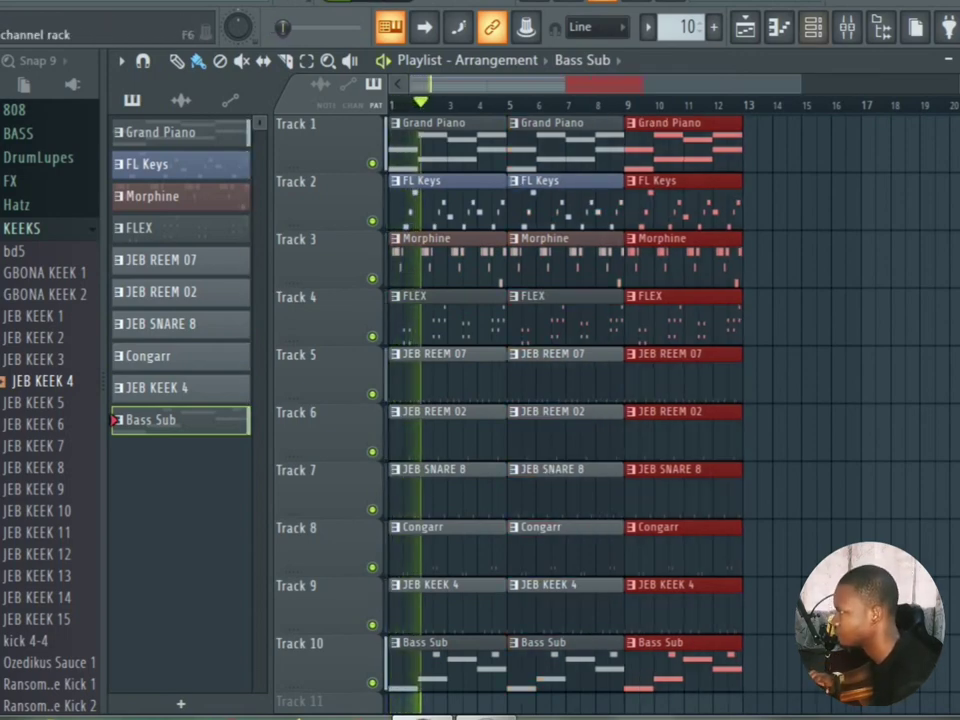
{"action": "key", "text": "F6"}
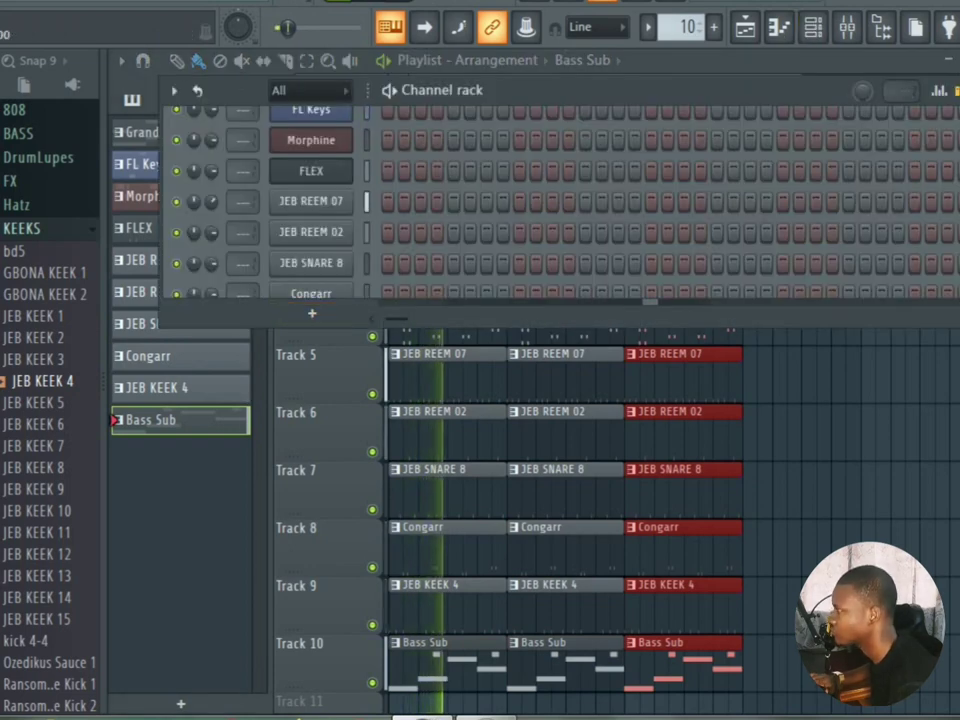
{"action": "key", "text": "space"}
{"action": "key", "text": "space"}
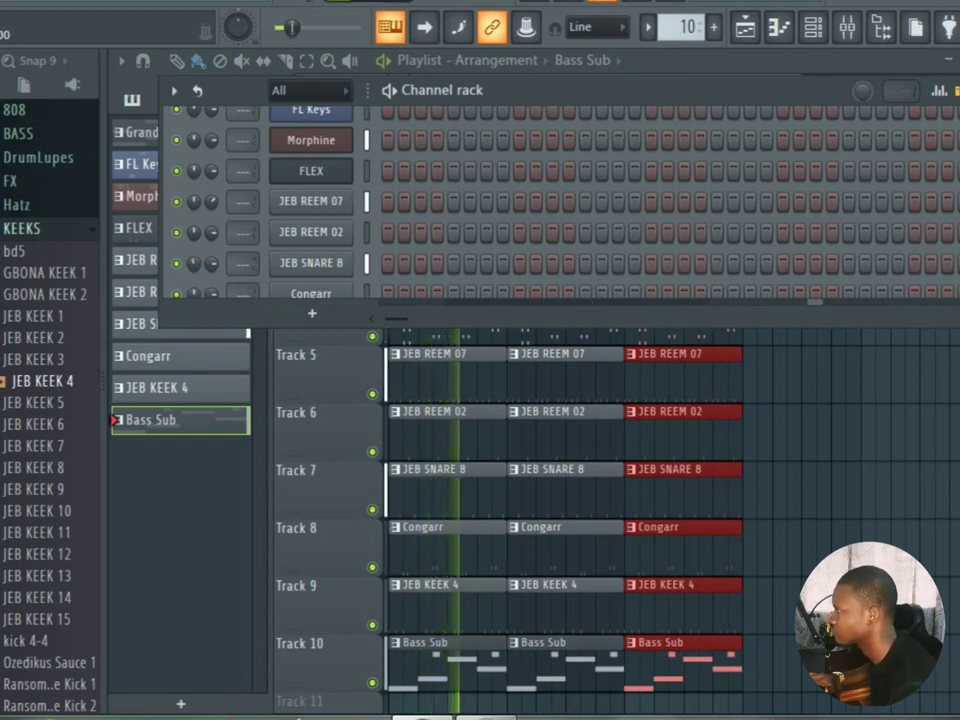
{"action": "key", "text": "F6"}
{"action": "key", "text": "space"}
Step: Open the SHAKERS folder in the browser and audition 110 African Shaker Mini [clean] against the arrangement
{"action": "scroll", "coordinate": [565, 250], "scroll_direction": "down", "scroll_amount": 4}
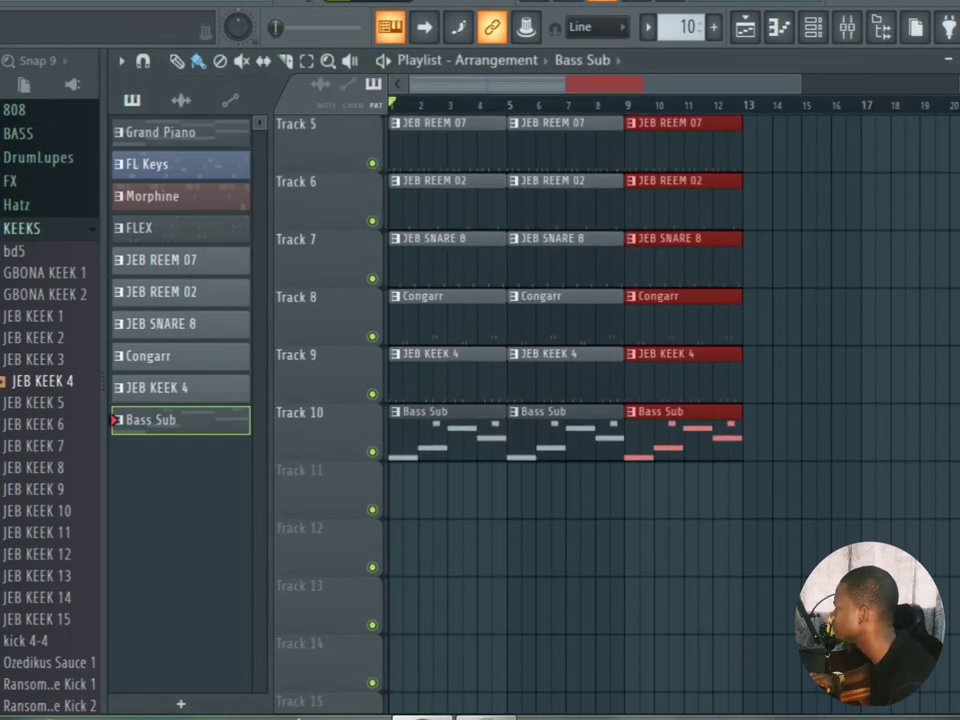
{"action": "left_click", "coordinate": [22, 229]}
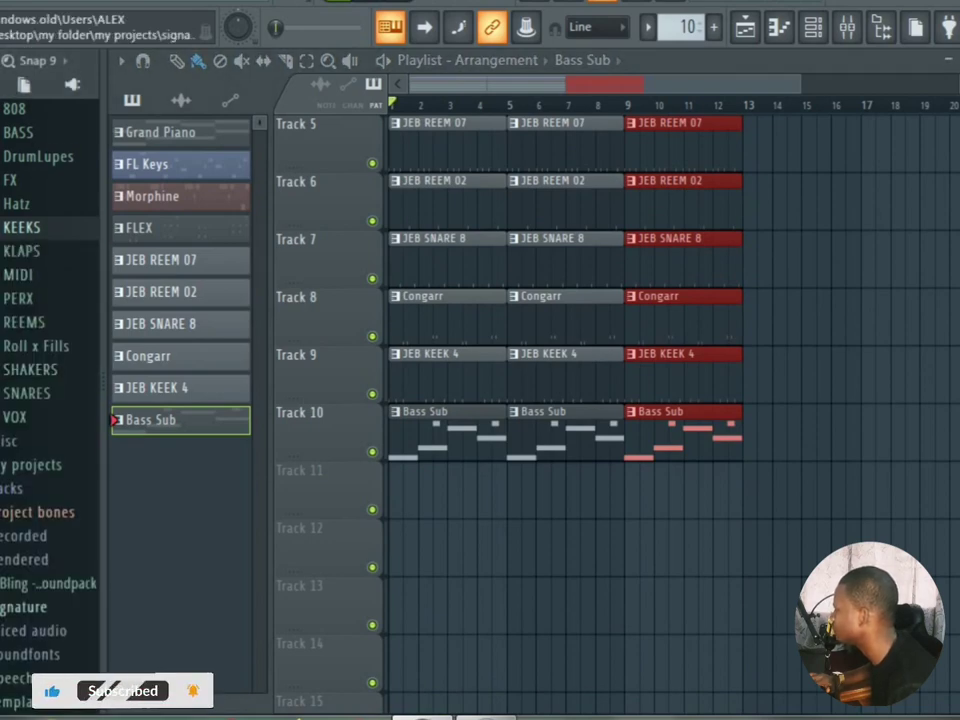
{"action": "scroll", "coordinate": [40, 515], "scroll_direction": "up", "scroll_amount": 5}
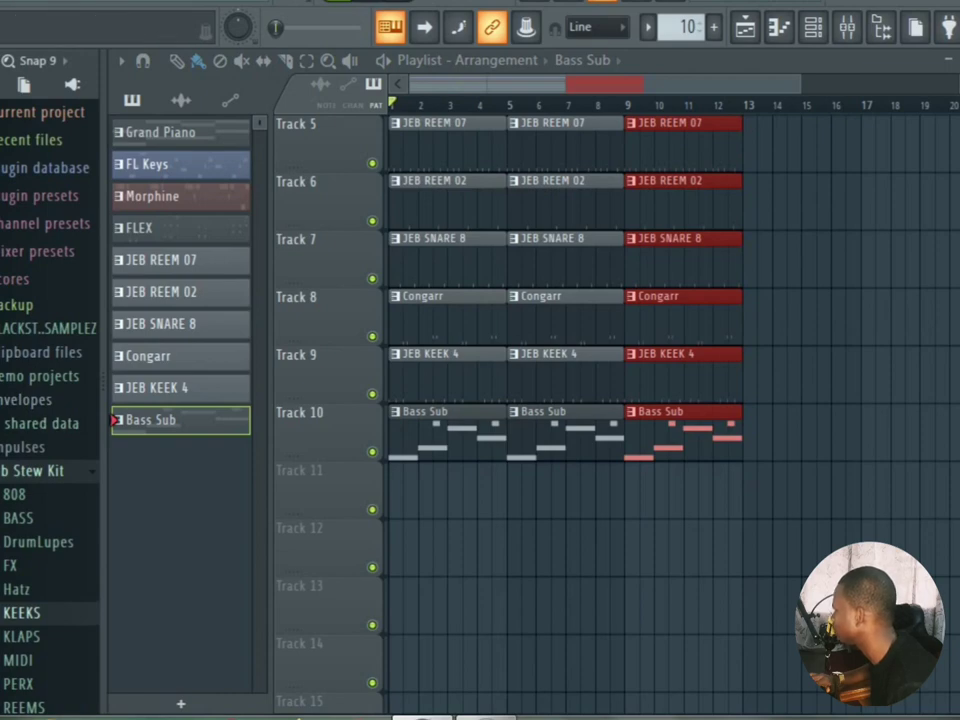
{"action": "scroll", "coordinate": [45, 450], "scroll_direction": "down", "scroll_amount": 5}
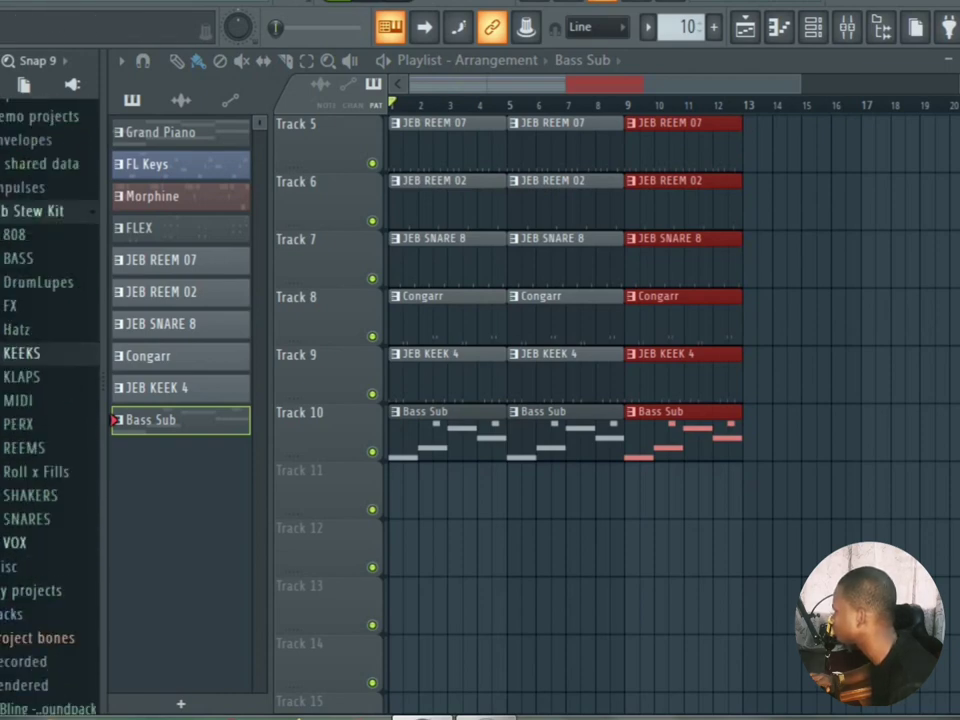
{"action": "left_click", "coordinate": [30, 495]}
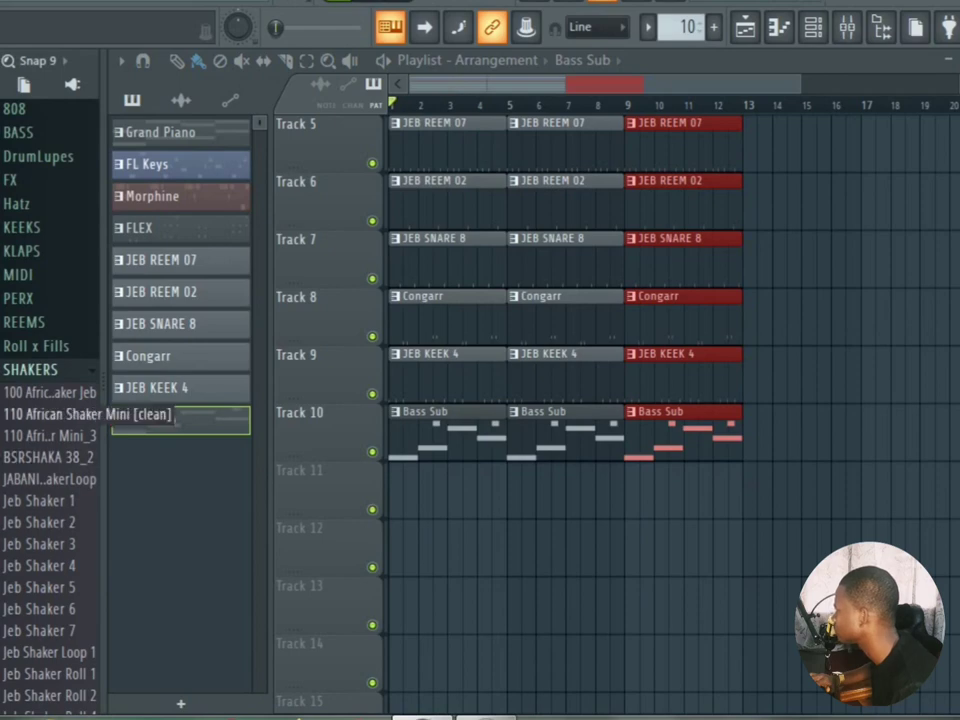
{"action": "left_click", "coordinate": [80, 414]}
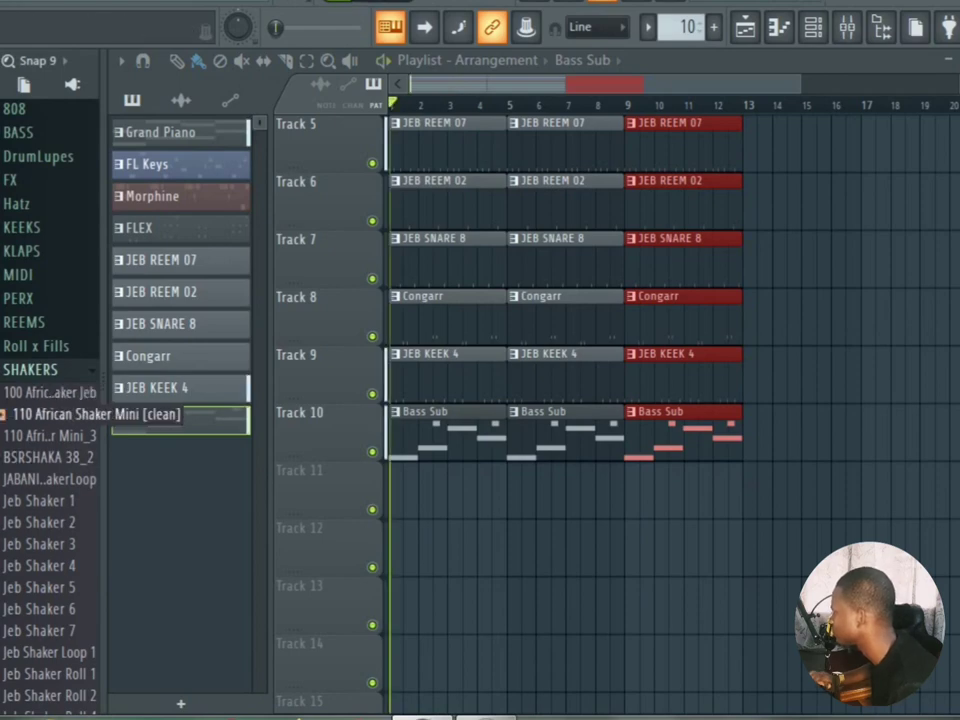
{"action": "key", "text": "space"}
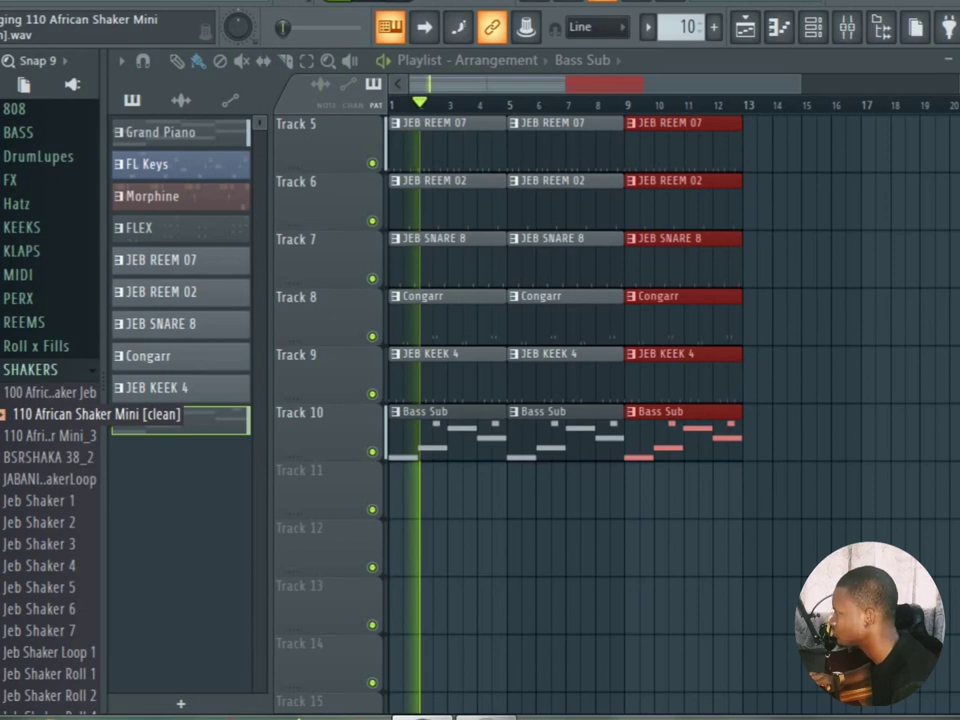
Step: Place 110 African Shaker Mini [clean] at bar 1 on Track 11 and duplicate it five times to fill the arrangement through bar 12
{"action": "left_click_drag", "start_coordinate": [8, 414], "coordinate": [345, 542]}
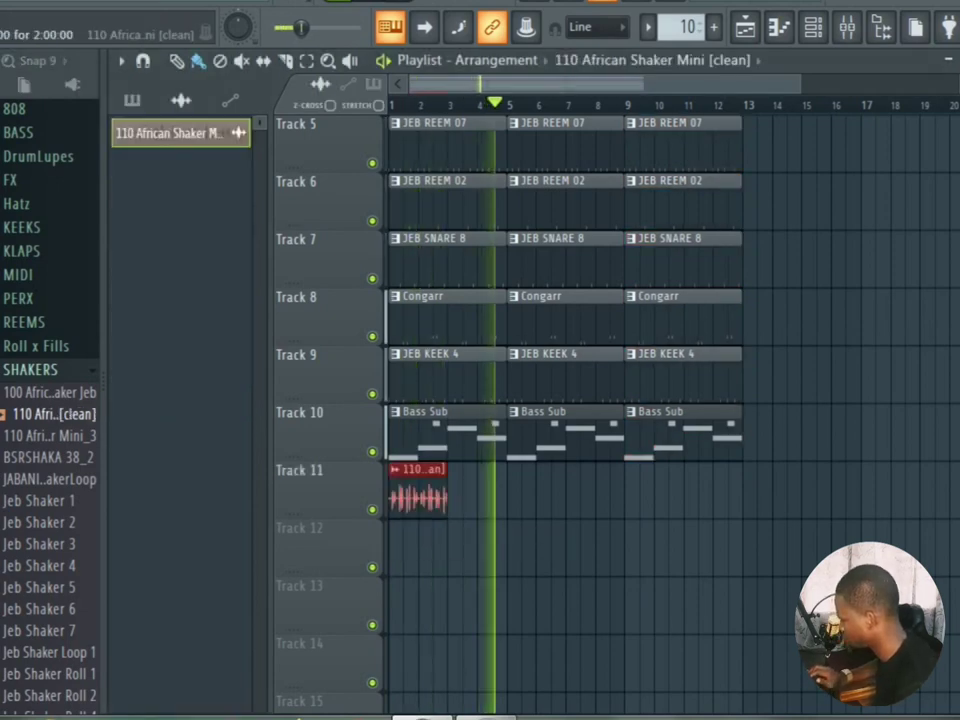
{"action": "key", "text": "ctrl+b"}
{"action": "key", "text": "ctrl+b"}
{"action": "key", "text": "ctrl+b"}
{"action": "key", "text": "ctrl+b"}
{"action": "key", "text": "ctrl+b"}
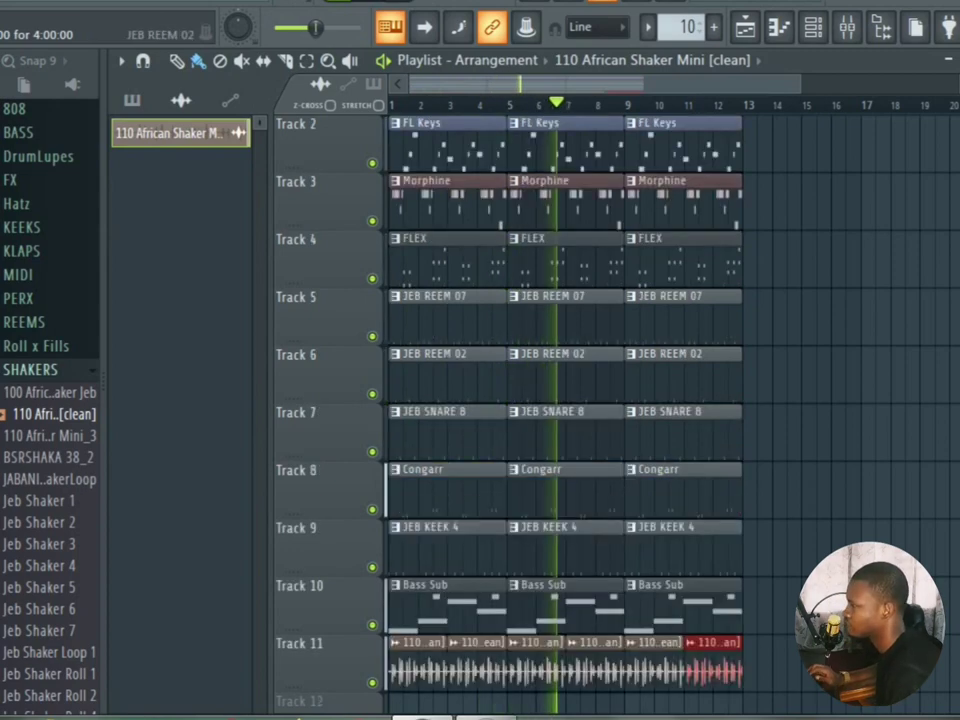
{"action": "scroll", "coordinate": [560, 400], "scroll_direction": "up", "scroll_amount": 3}
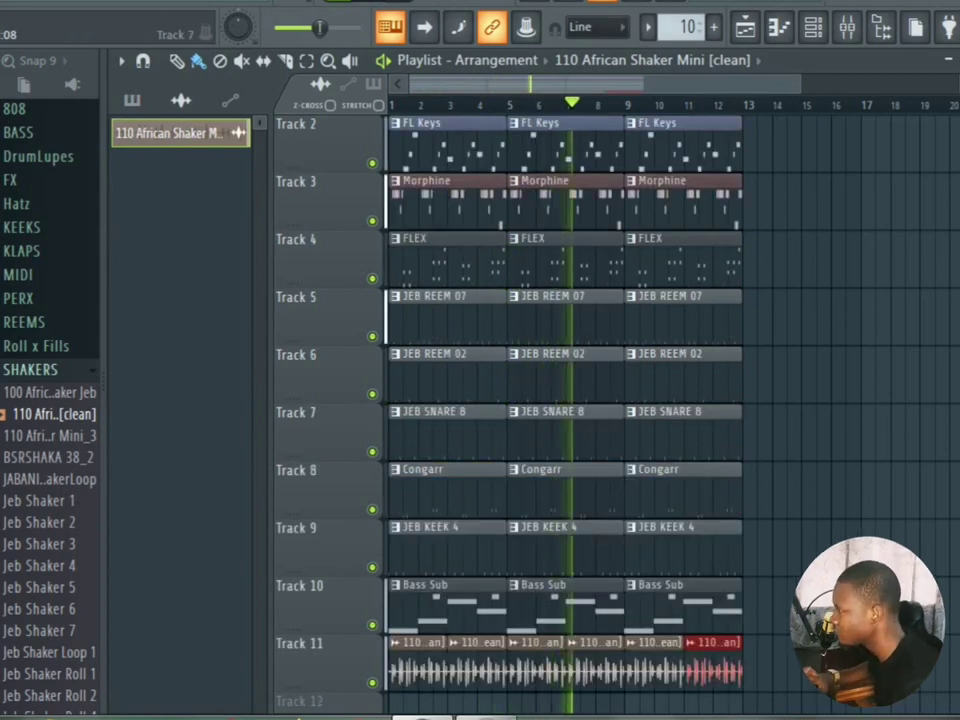
{"action": "scroll", "coordinate": [560, 400], "scroll_direction": "down", "scroll_amount": 2}
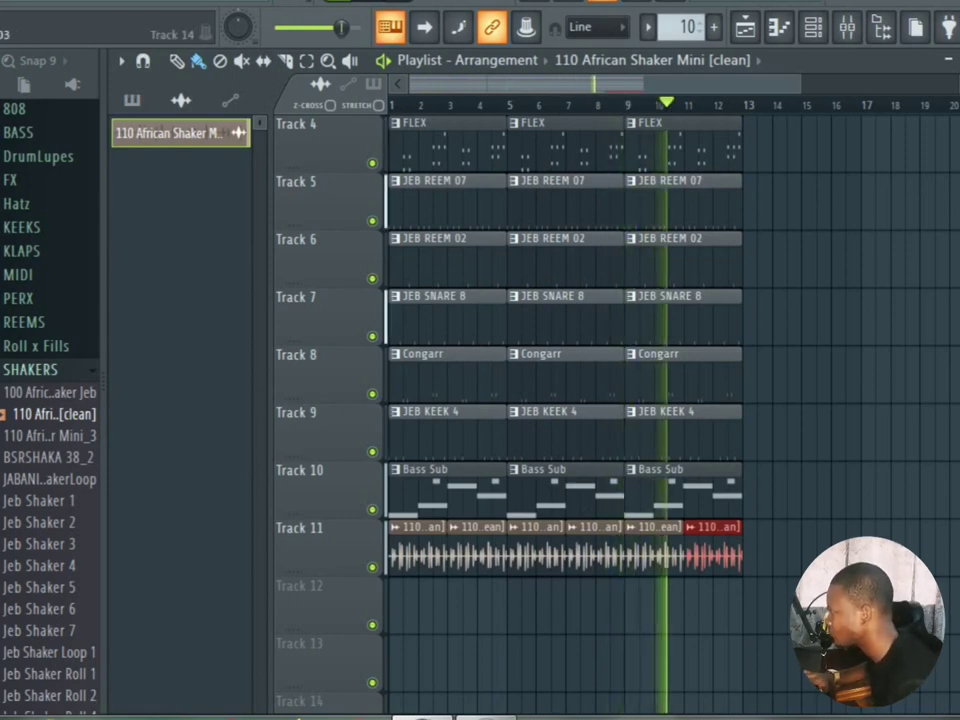
Step: Restart the song playback and delete the bars 1 to 4 clips of JEB SNARE 8, Congarr, JEB KEEK 4 and Bass Sub on Tracks 7 to 10
{"action": "key", "text": "space"}
{"action": "key", "text": "space"}
{"action": "right_click", "coordinate": [450, 488]}
{"action": "scroll", "coordinate": [450, 435], "scroll_direction": "up", "scroll_amount": 1}
{"action": "right_click", "coordinate": [450, 435]}
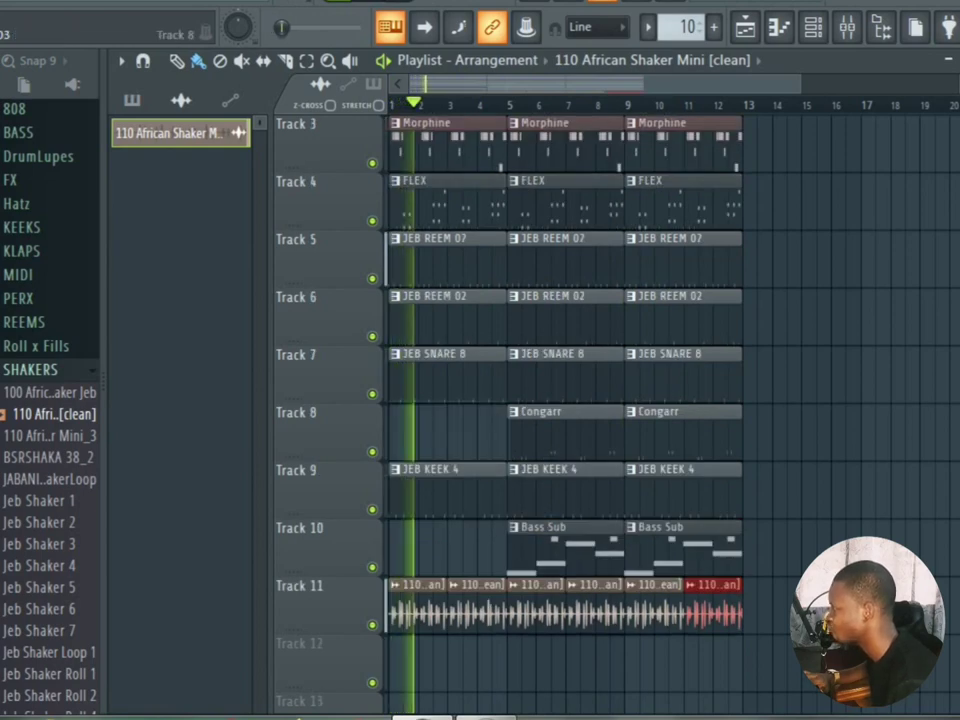
{"action": "right_click", "coordinate": [450, 490]}
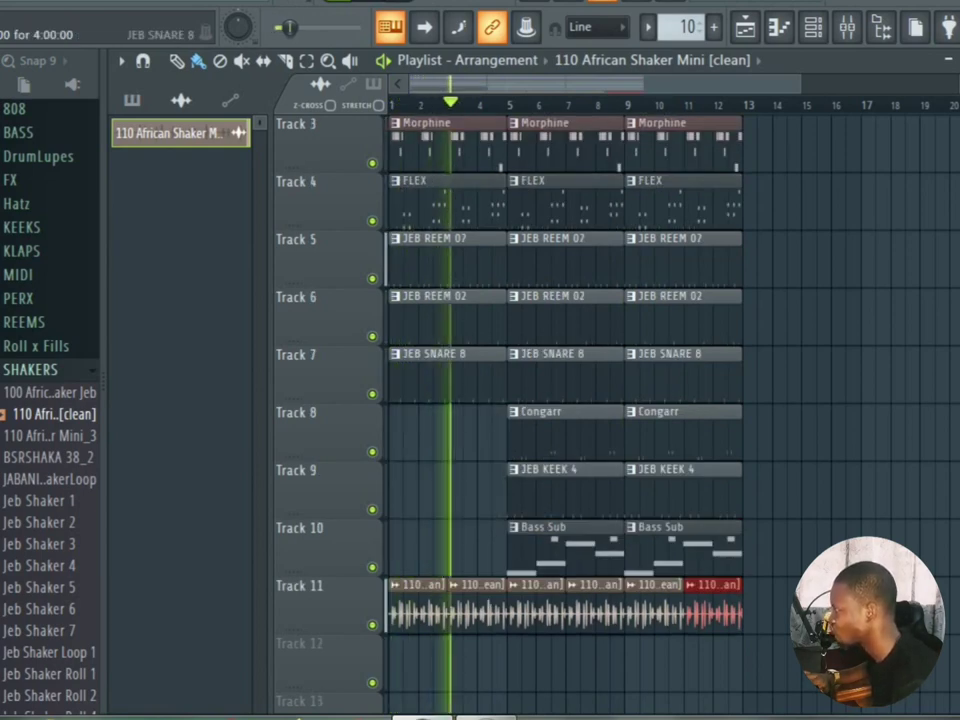
{"action": "right_click", "coordinate": [450, 376]}
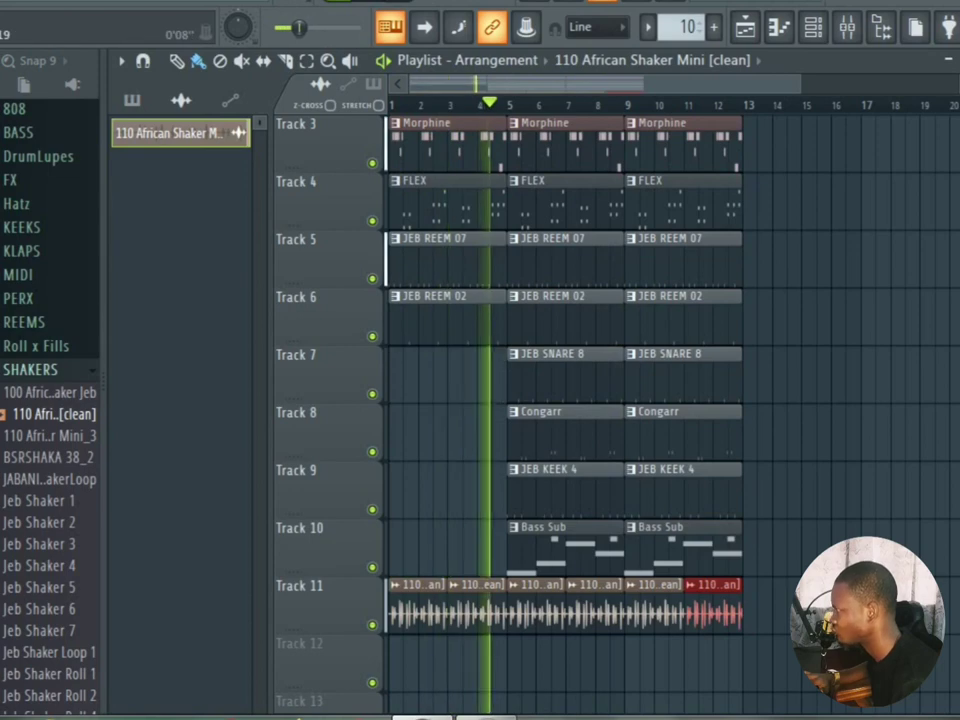
Step: Listen to the transition into bar 5, and replay the arrangement from bar 1 while checking the clips on all tracks
{"action": "scroll", "coordinate": [490, 376], "scroll_direction": "up", "scroll_amount": 2}
{"action": "scroll", "coordinate": [495, 376], "scroll_direction": "up", "scroll_amount": 2}
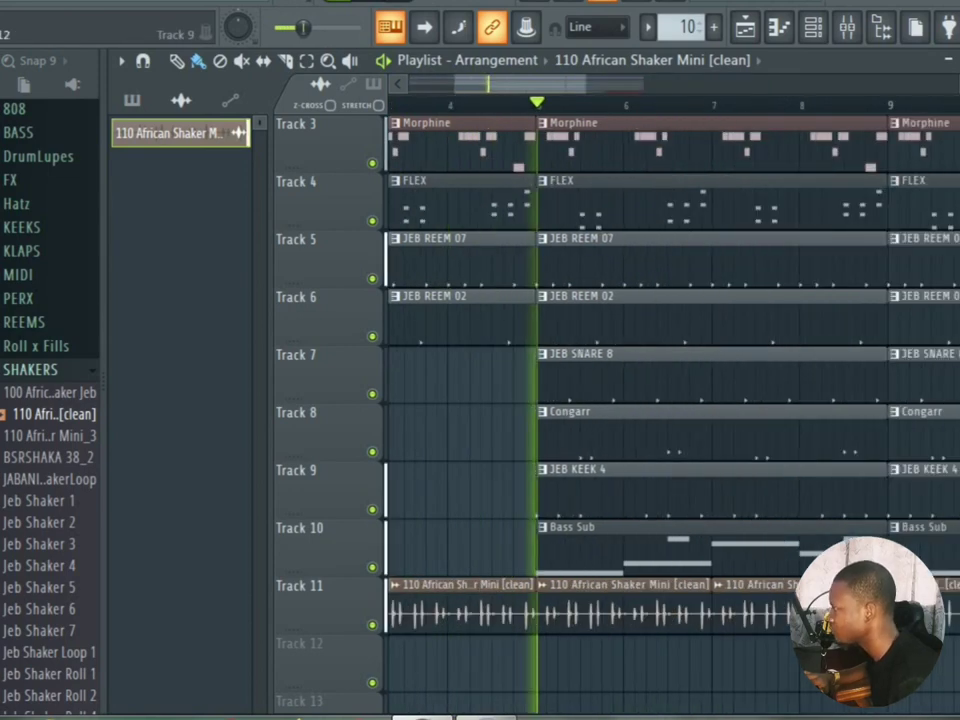
{"action": "key", "text": "space"}
{"action": "scroll", "coordinate": [490, 480], "scroll_direction": "up", "scroll_amount": 2}
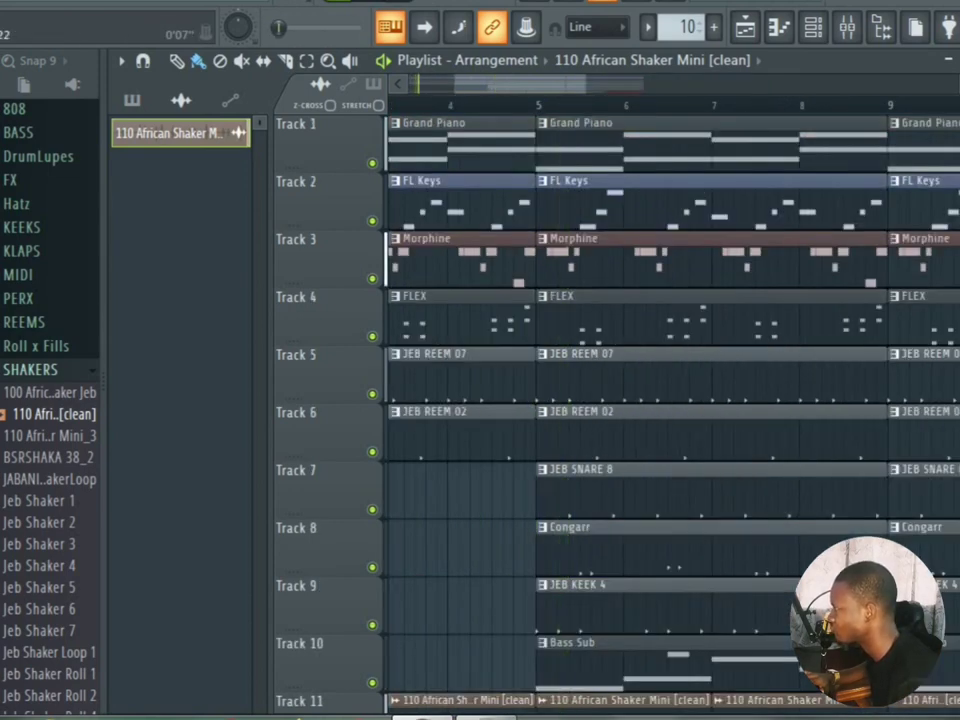
{"action": "key", "text": "space"}
{"action": "scroll", "coordinate": [660, 400], "scroll_direction": "down", "scroll_amount": 4}
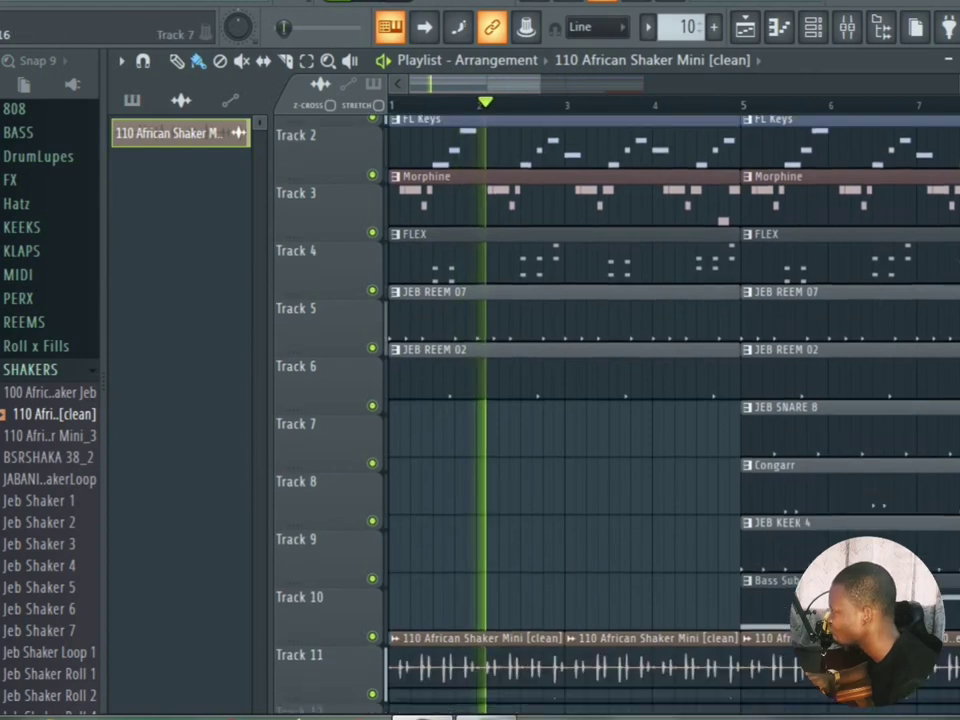
Step: Close the SHAKERS folder, open Roll x Fills, and audition JEB fill Delay 100 and JEB fill Kolo against the arrangement
{"action": "left_click", "coordinate": [36, 369]}
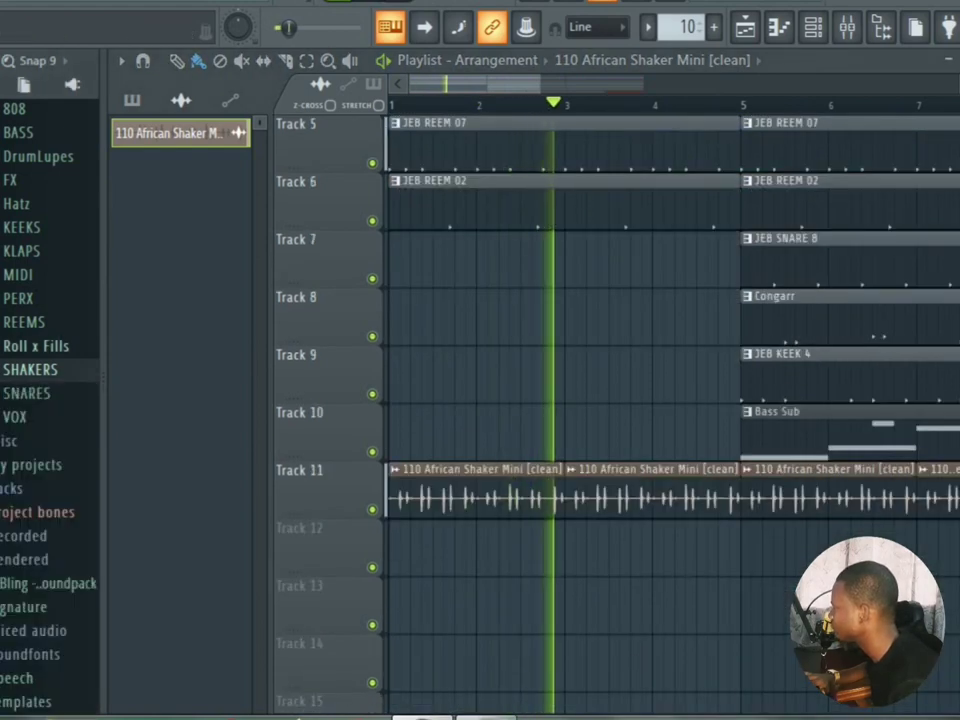
{"action": "left_click", "coordinate": [36, 345]}
{"action": "scroll", "coordinate": [40, 430], "scroll_direction": "down", "scroll_amount": 3}
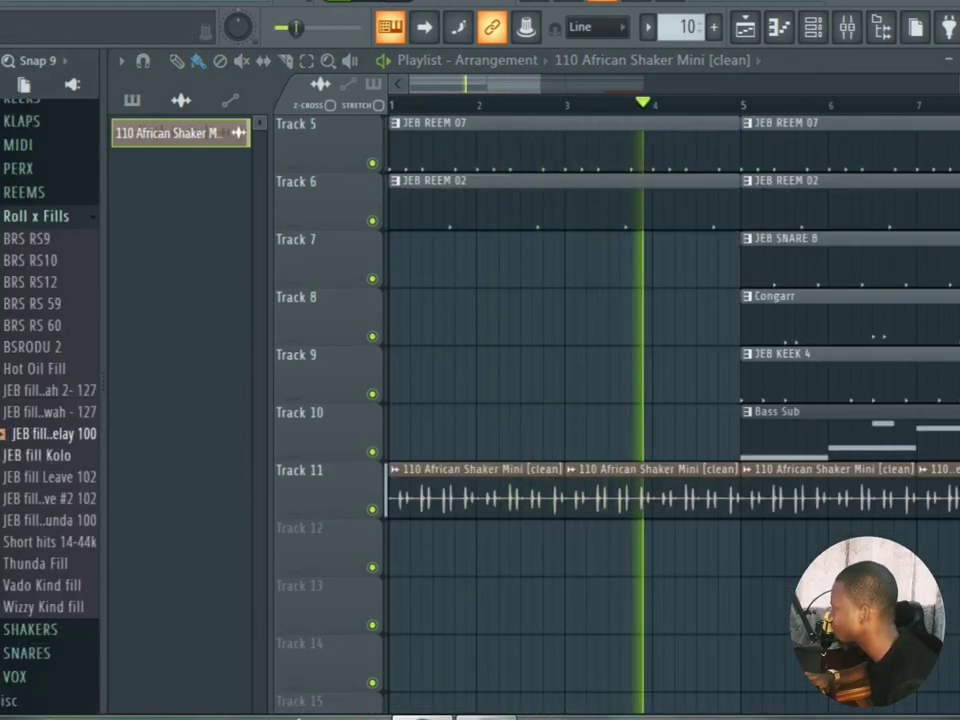
{"action": "left_click", "coordinate": [40, 456]}
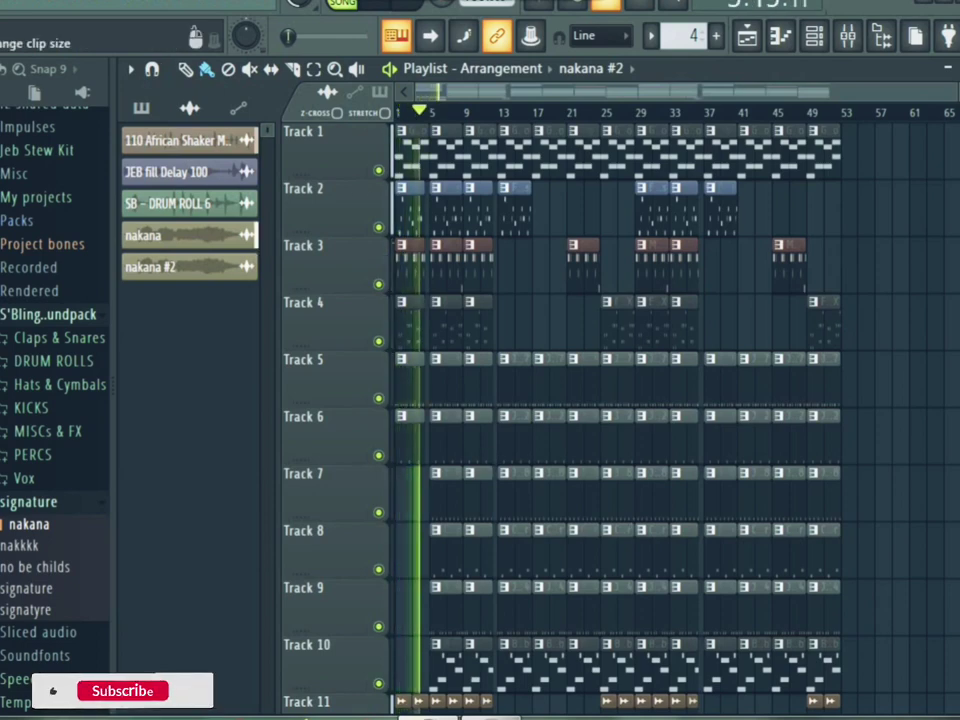
Step: Reduce the playlist's track height to view Tracks 1 to 15 during playback of the full arrangement
{"action": "left_click_drag", "start_coordinate": [957, 112], "coordinate": [957, 128]}
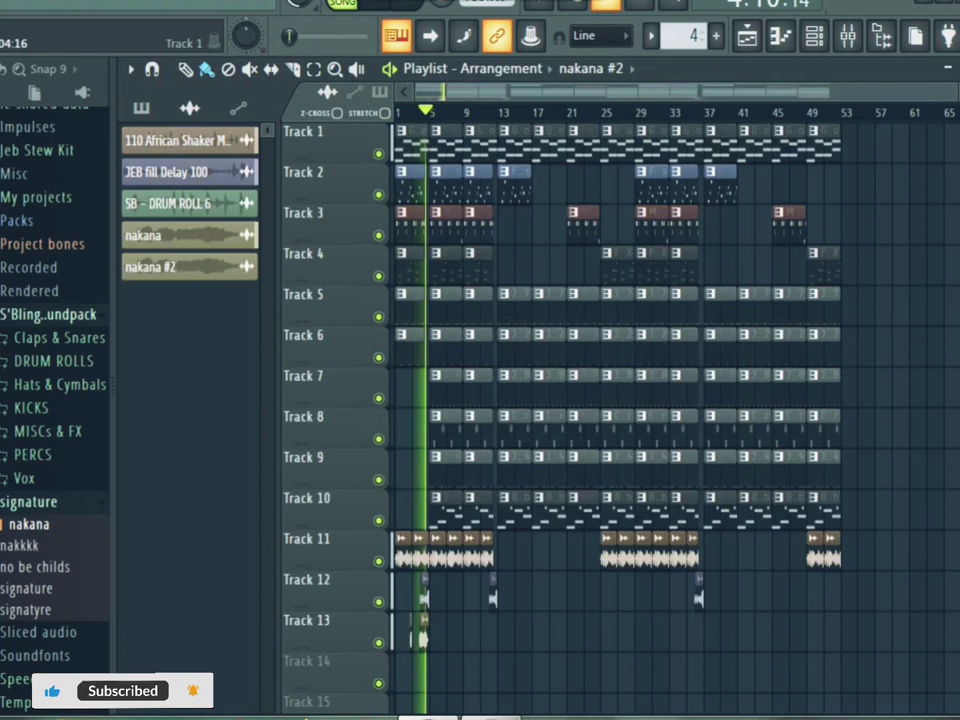